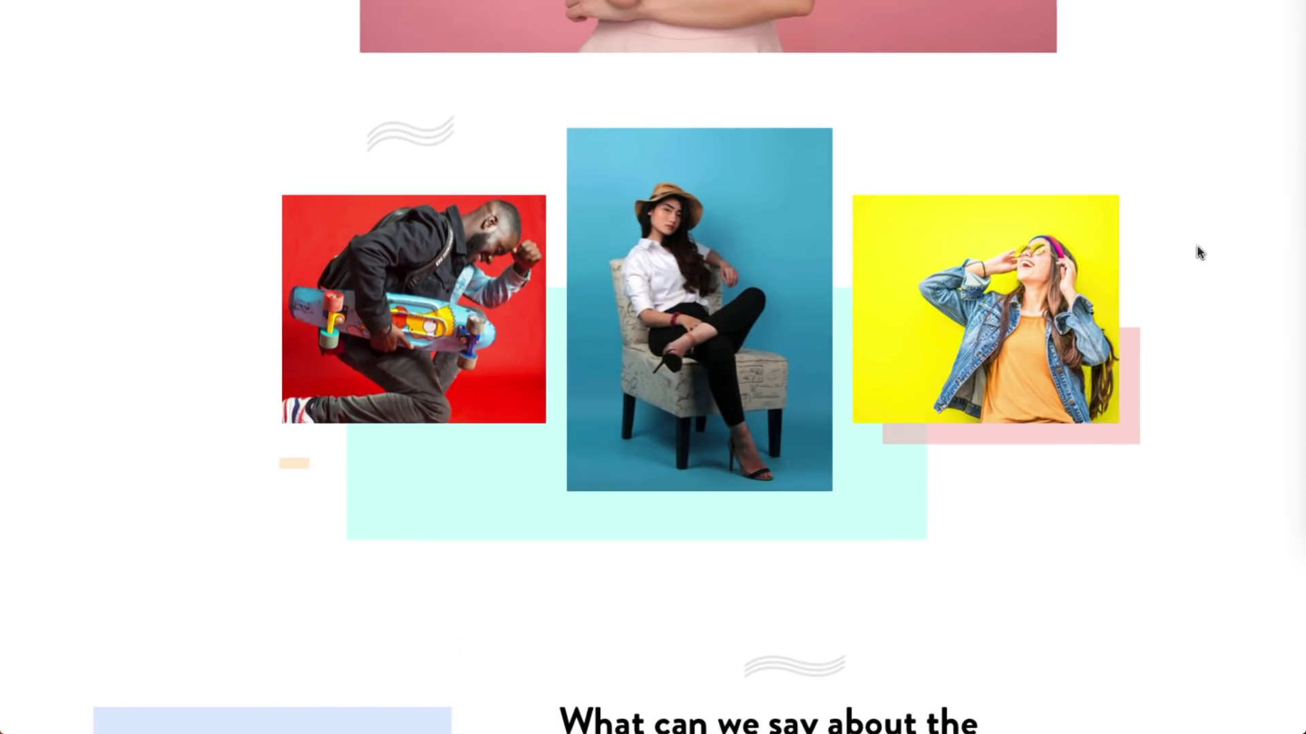
pyautogui.scroll(6, 1199, 252)
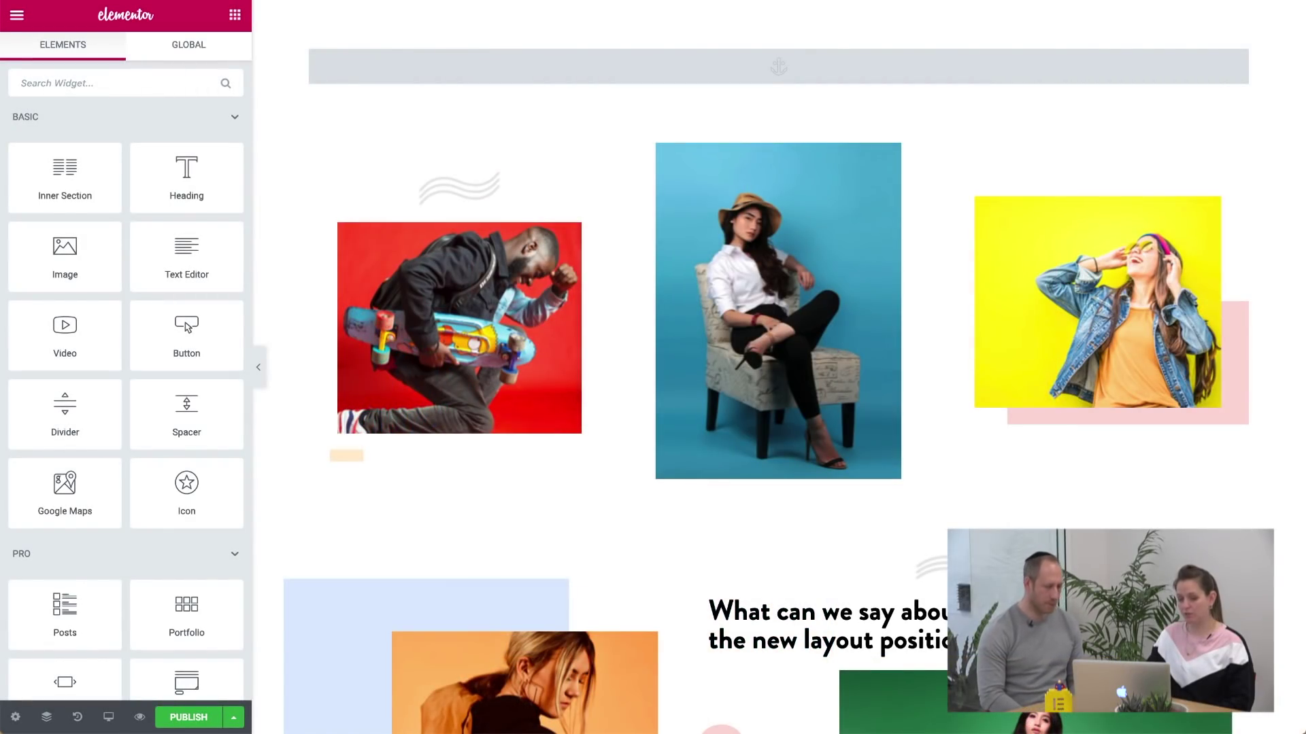
# Step: Add an Image widget directly below the menu anchor, using 1.png, the woman on the pink background
pyautogui.moveTo(82, 257); pyautogui.dragTo(545, 83)
pyautogui.click(181, 210)
pyautogui.click(785, 239)
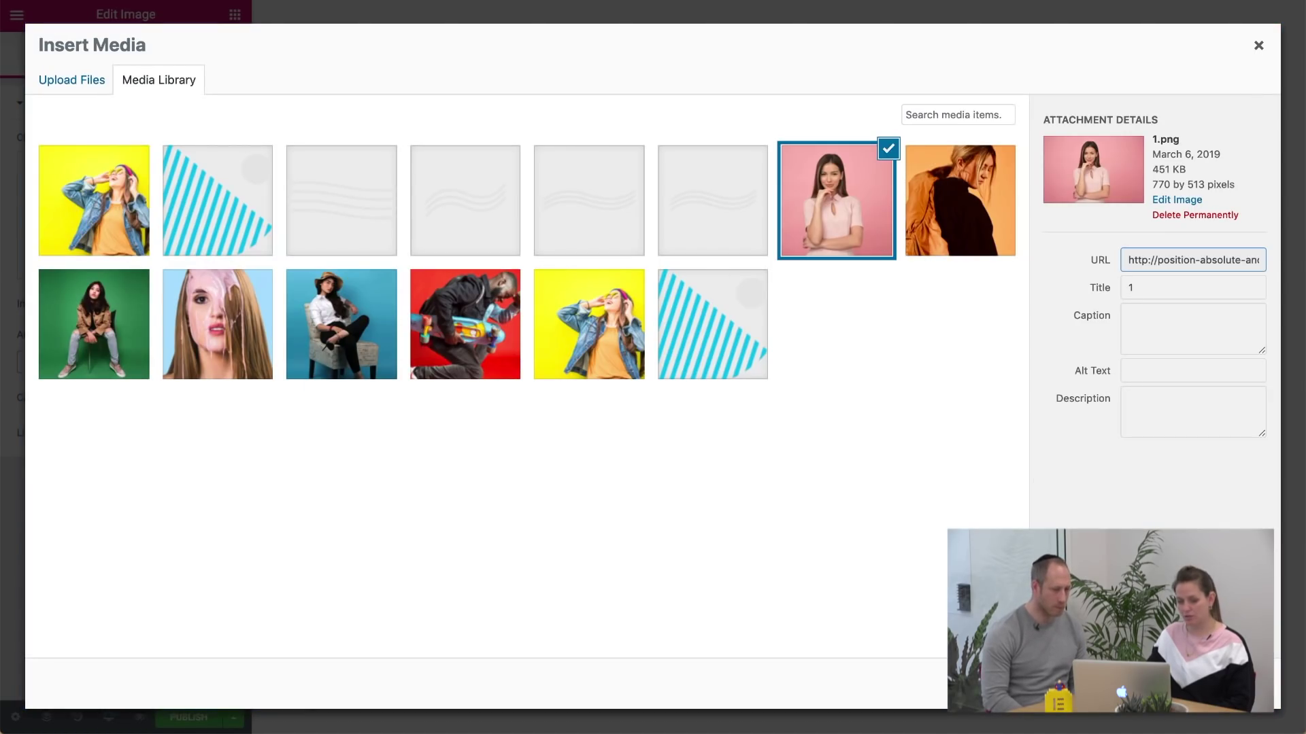
pyautogui.click(1231, 684)
# Step: Set the pink portrait's image size to Full and its width to 80%
pyautogui.click(227, 302)
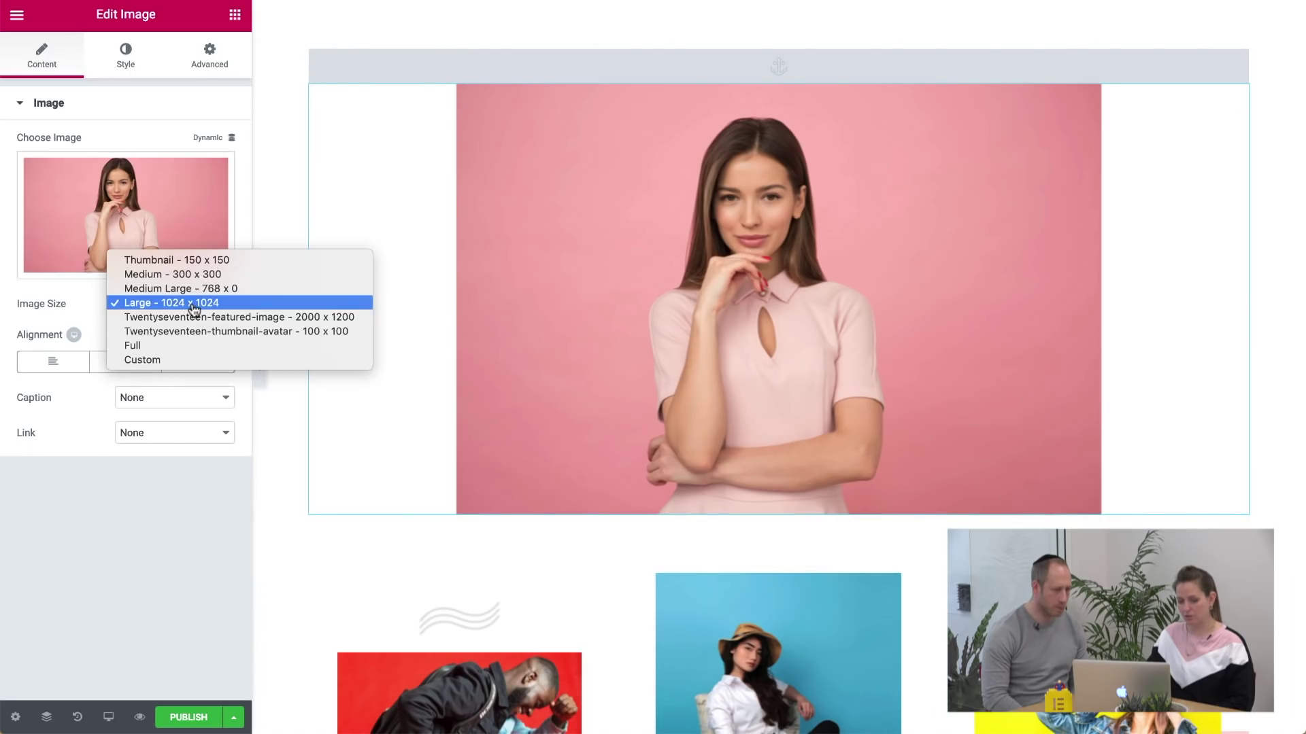
pyautogui.click(196, 346)
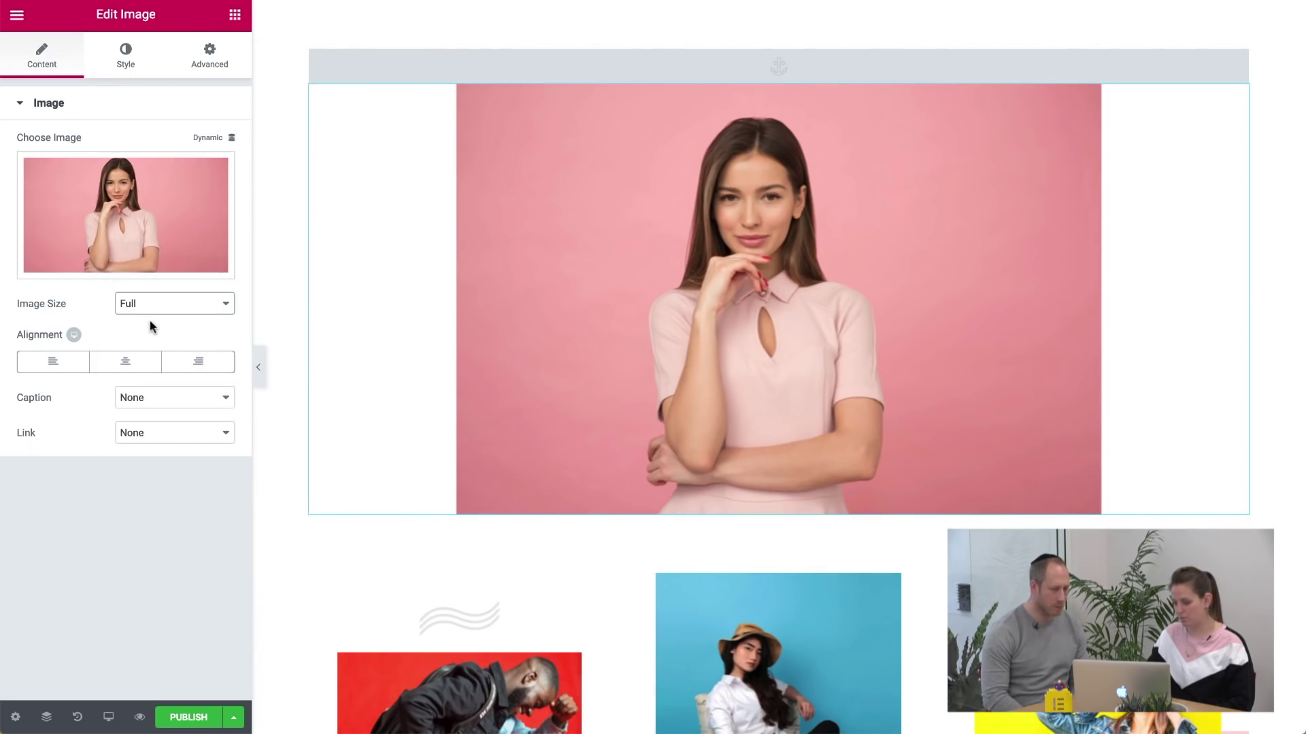
pyautogui.click(126, 60)
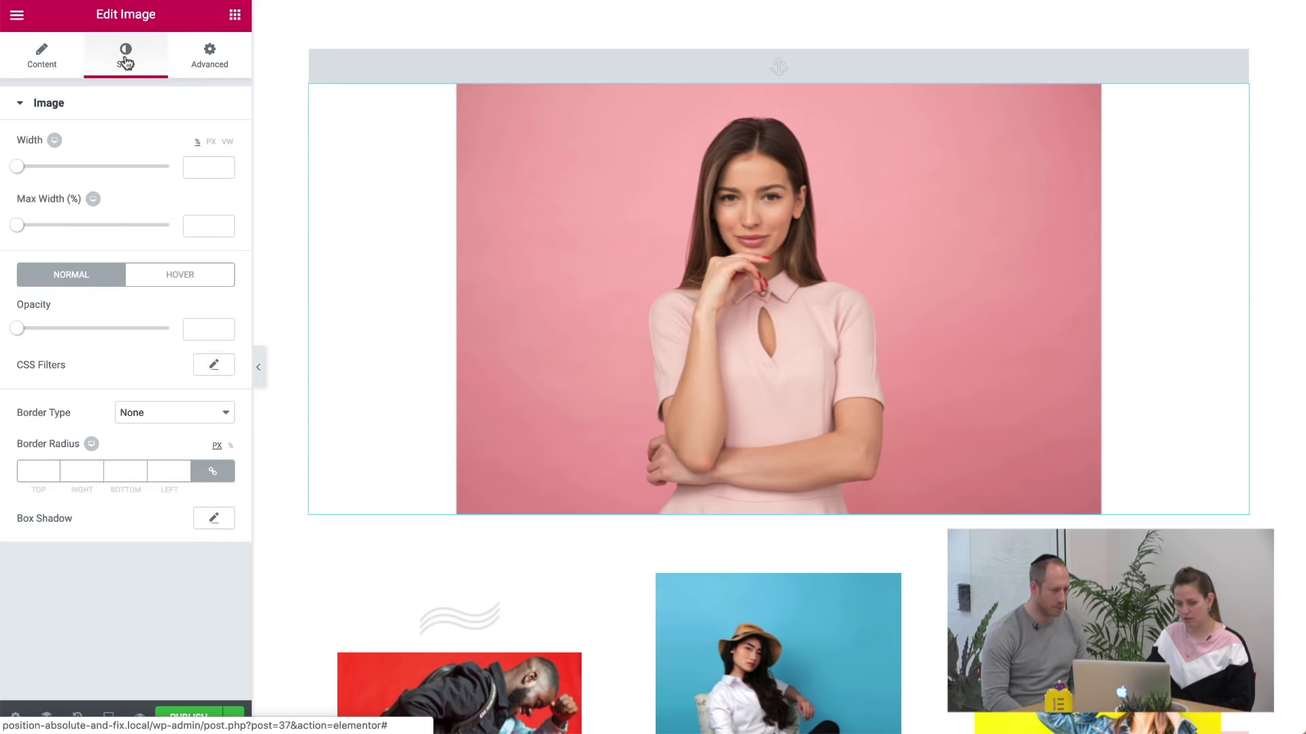
pyautogui.click(216, 167)
pyautogui.write('80')
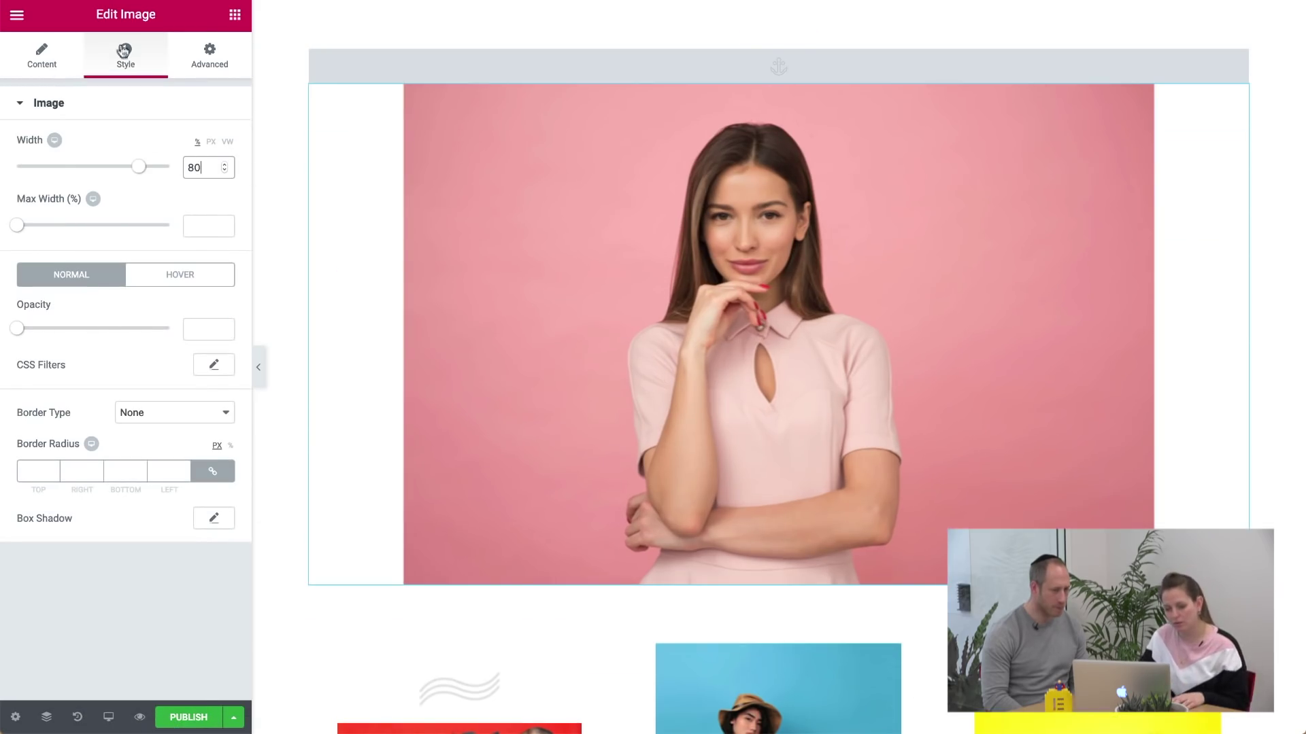
# Step: Add an Image widget below the portrait with the striped triangle-1.png and set its image size to Full
pyautogui.click(235, 15)
pyautogui.moveTo(64, 256); pyautogui.dragTo(574, 548)
pyautogui.click(102, 218)
pyautogui.click(217, 234)
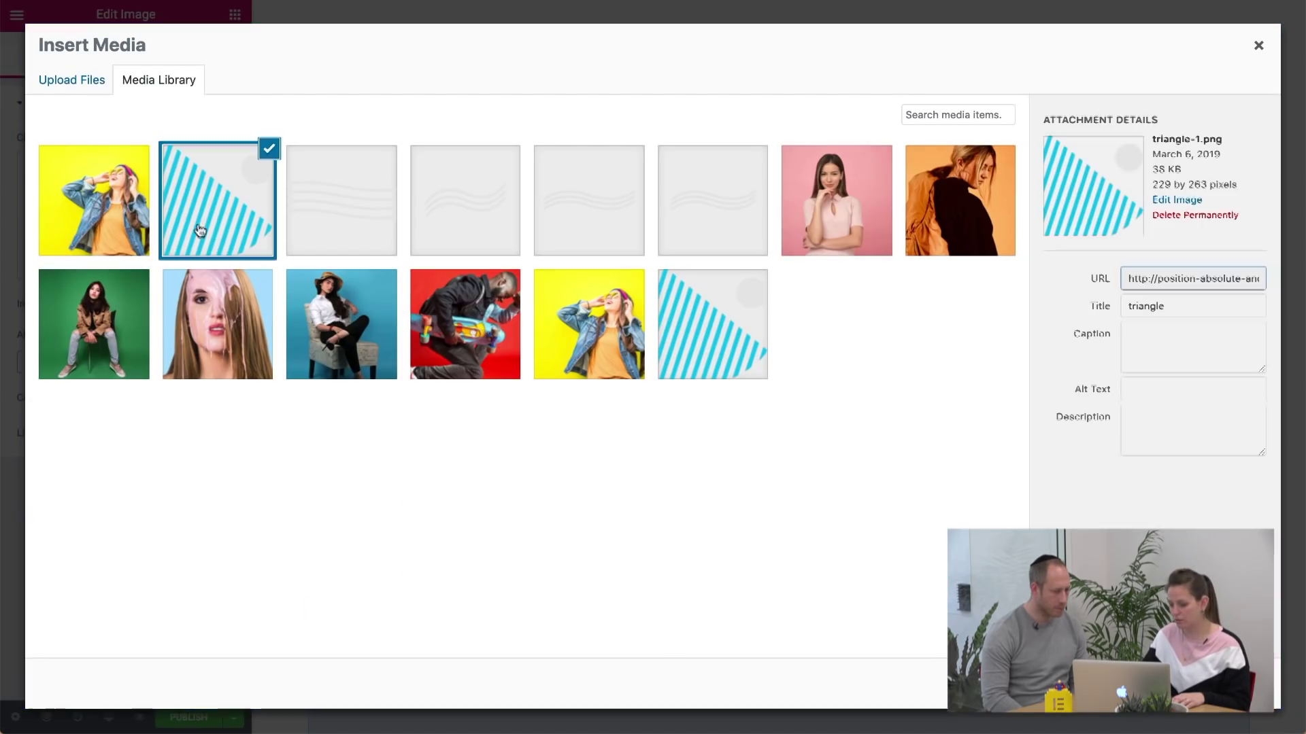
pyautogui.click(1231, 684)
pyautogui.scroll(-2, 877, 649)
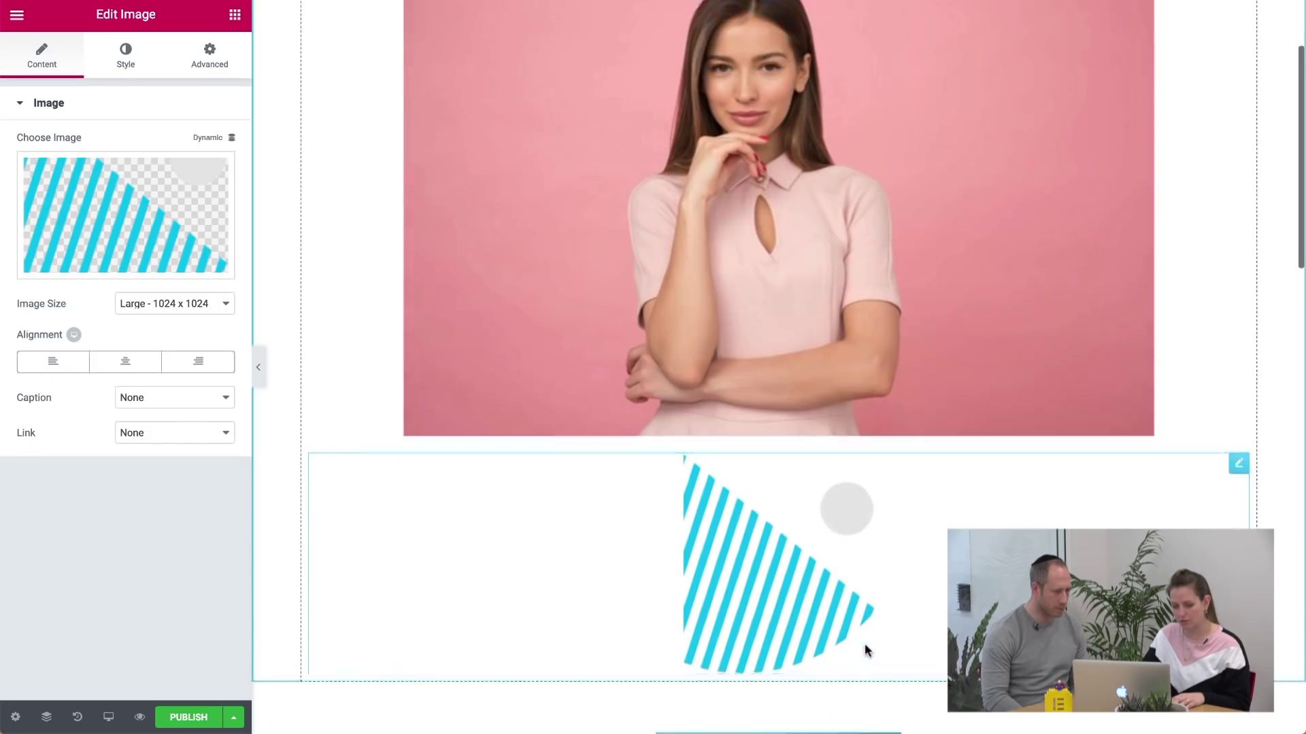
pyautogui.click(177, 303)
pyautogui.click(185, 344)
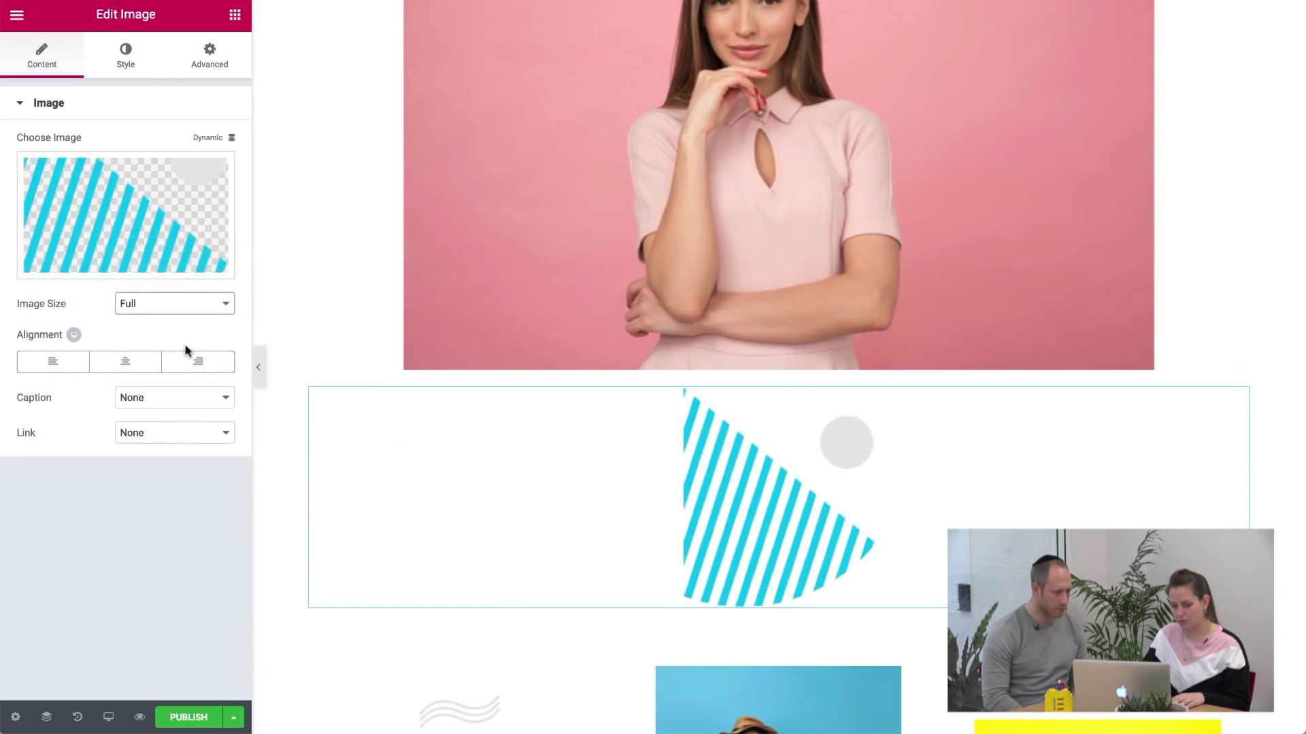
# Step: Add an Image widget below the triangle with the grey wavy-lines picture and set its image size to Full
pyautogui.click(235, 14)
pyautogui.moveTo(79, 264); pyautogui.dragTo(697, 609)
pyautogui.click(88, 198)
pyautogui.click(341, 201)
pyautogui.click(1224, 684)
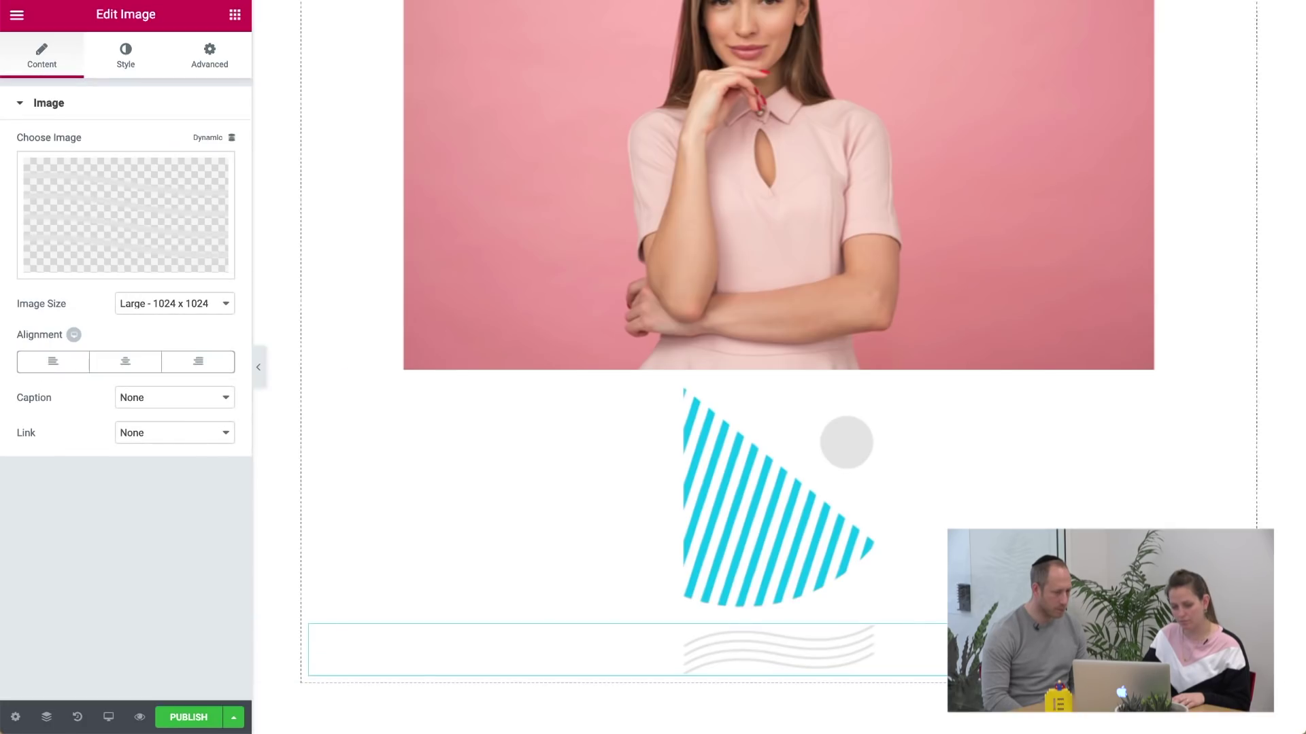
pyautogui.click(201, 304)
pyautogui.click(197, 344)
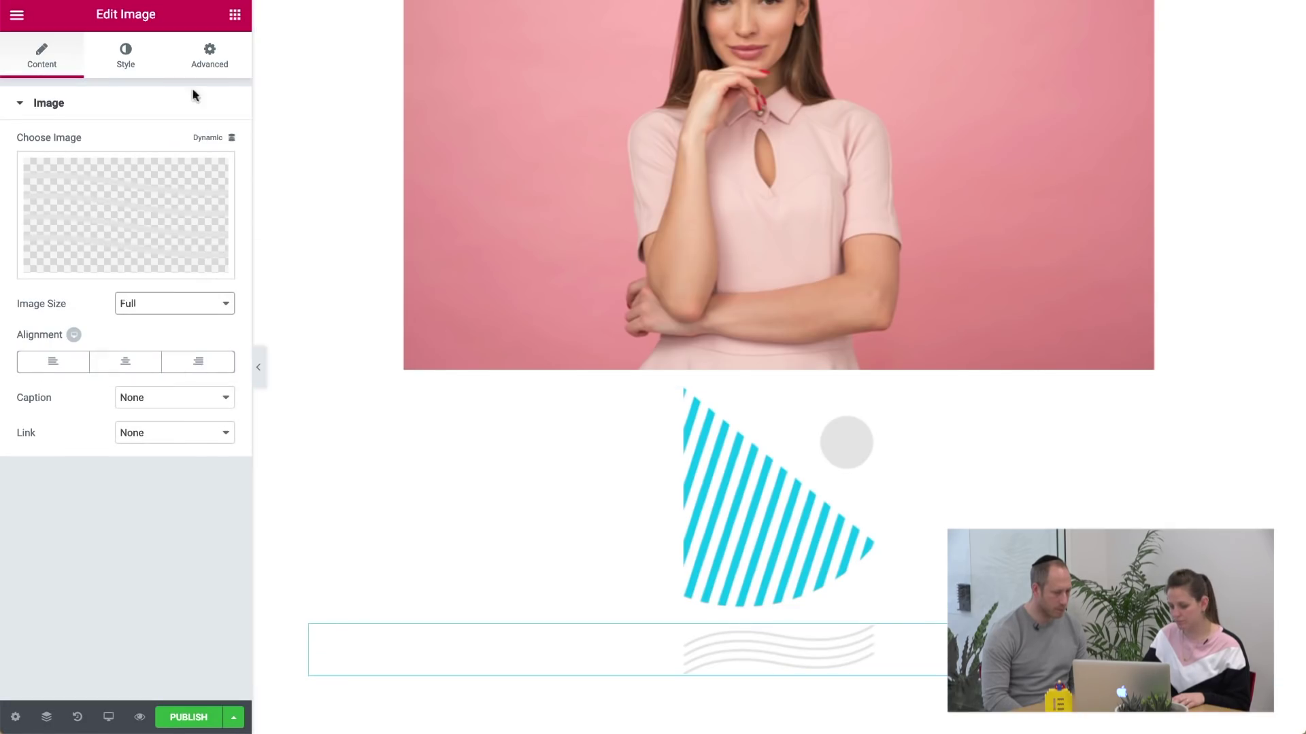
# Step: Add a Heading widget below the wavy lines with the title "This is Absolute!"
pyautogui.click(235, 24)
pyautogui.moveTo(189, 170); pyautogui.dragTo(904, 655)
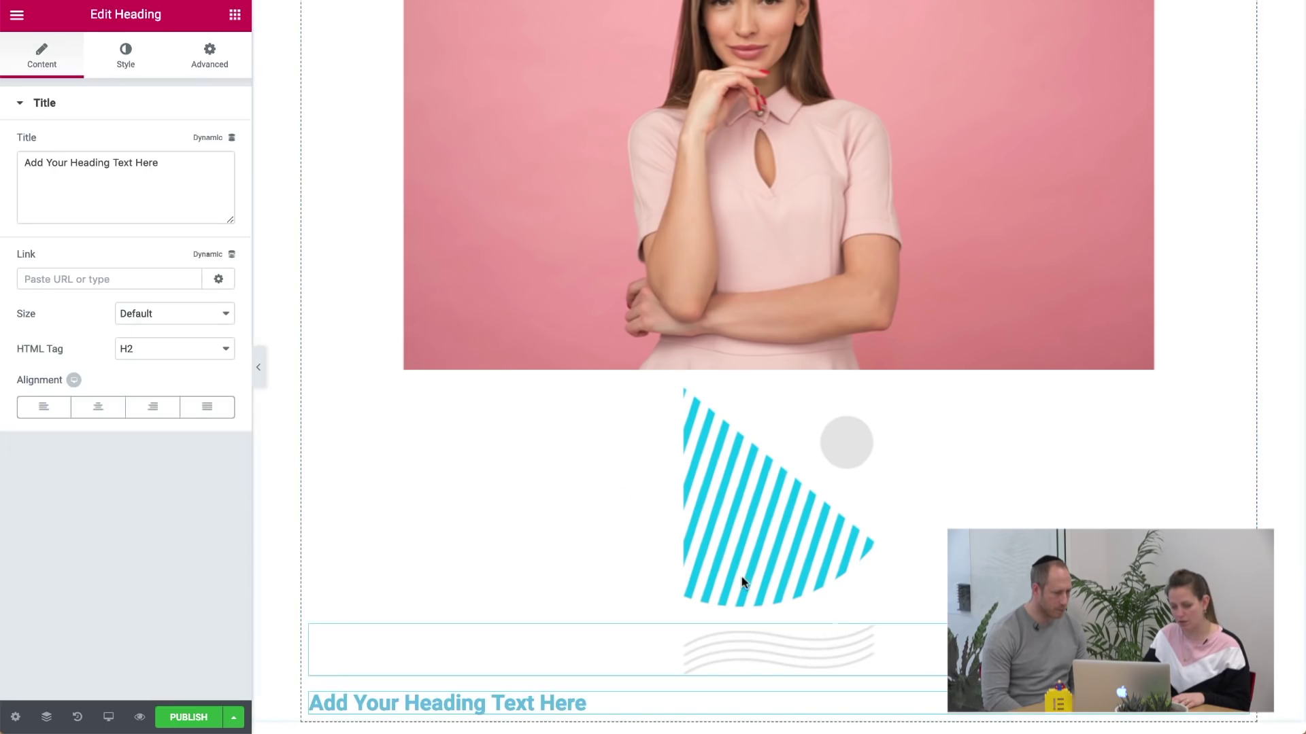
pyautogui.tripleClick(112, 187)
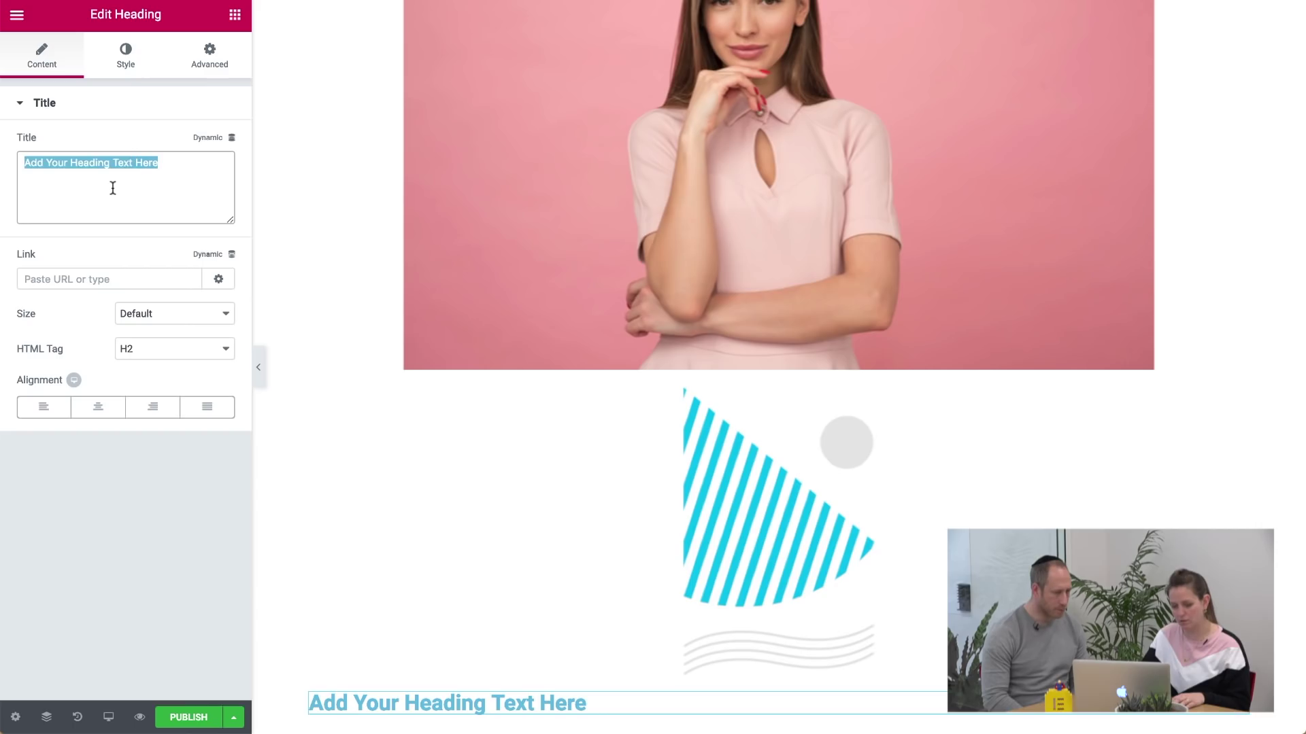
pyautogui.write('Th')
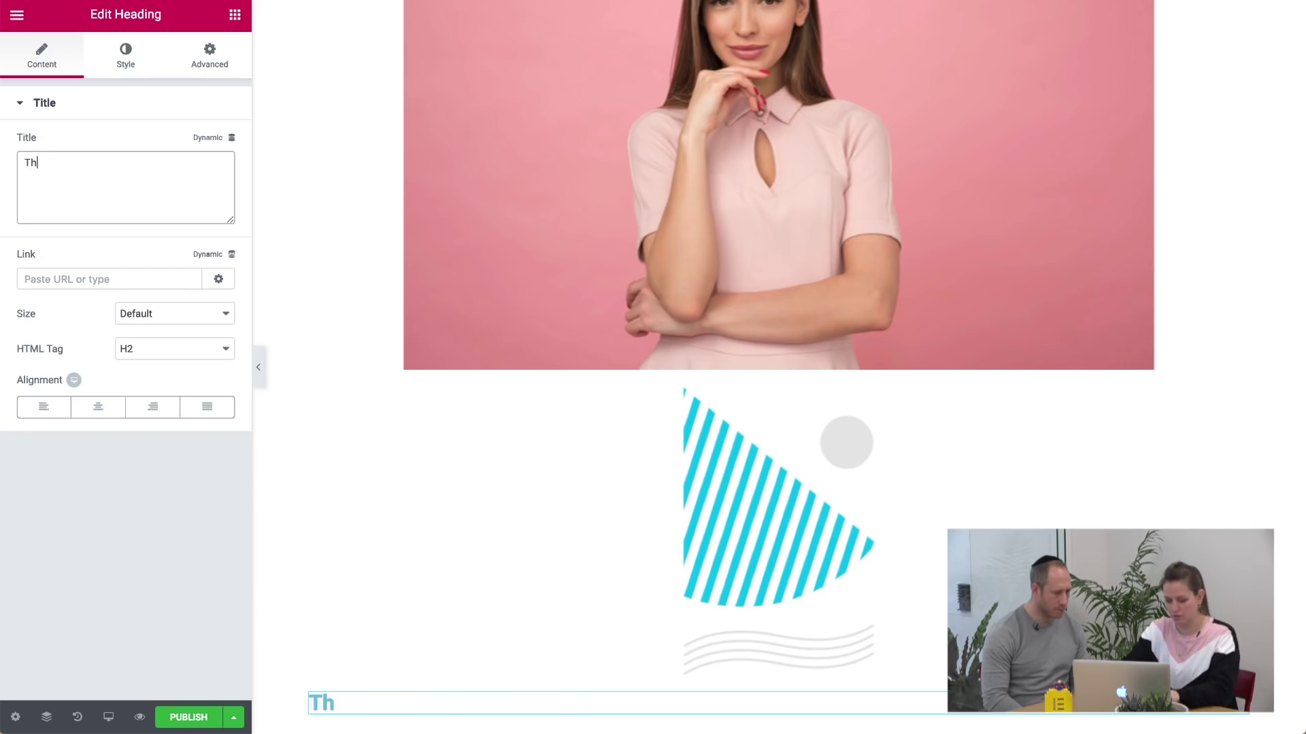
pyautogui.write('is ')
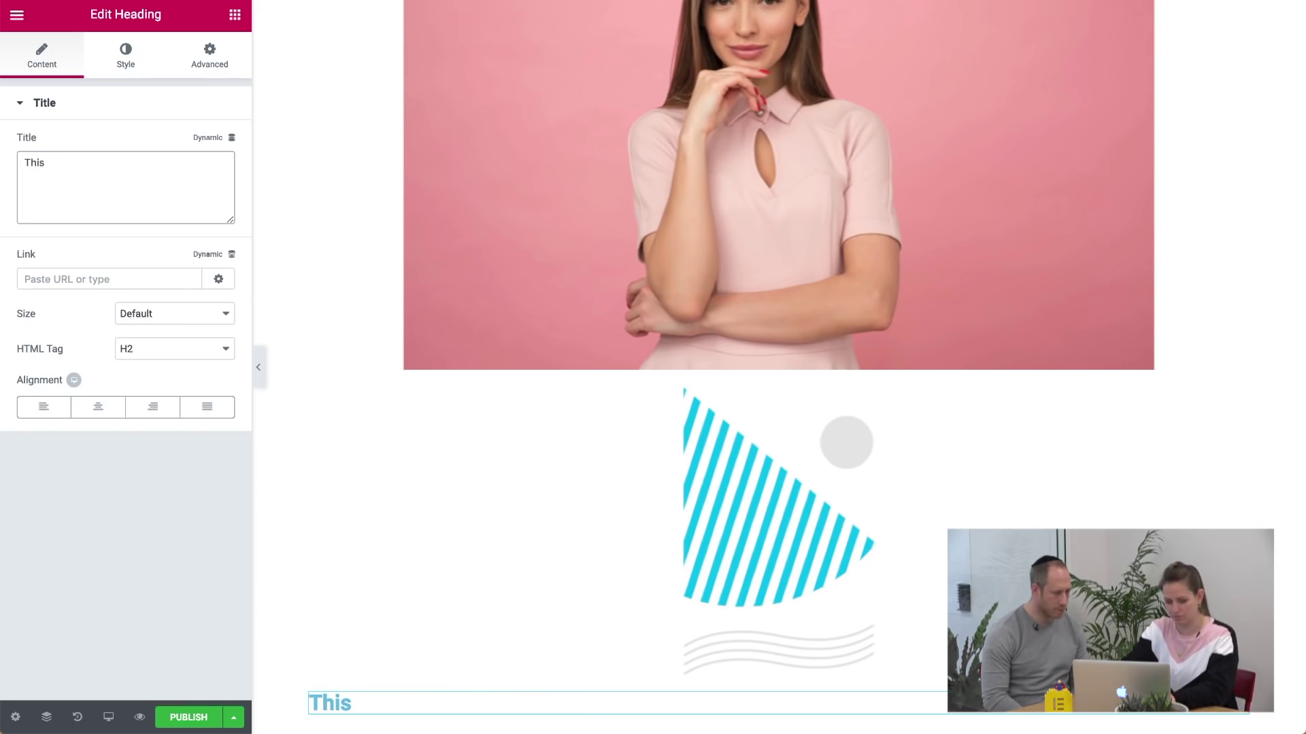
pyautogui.write('is Ab')
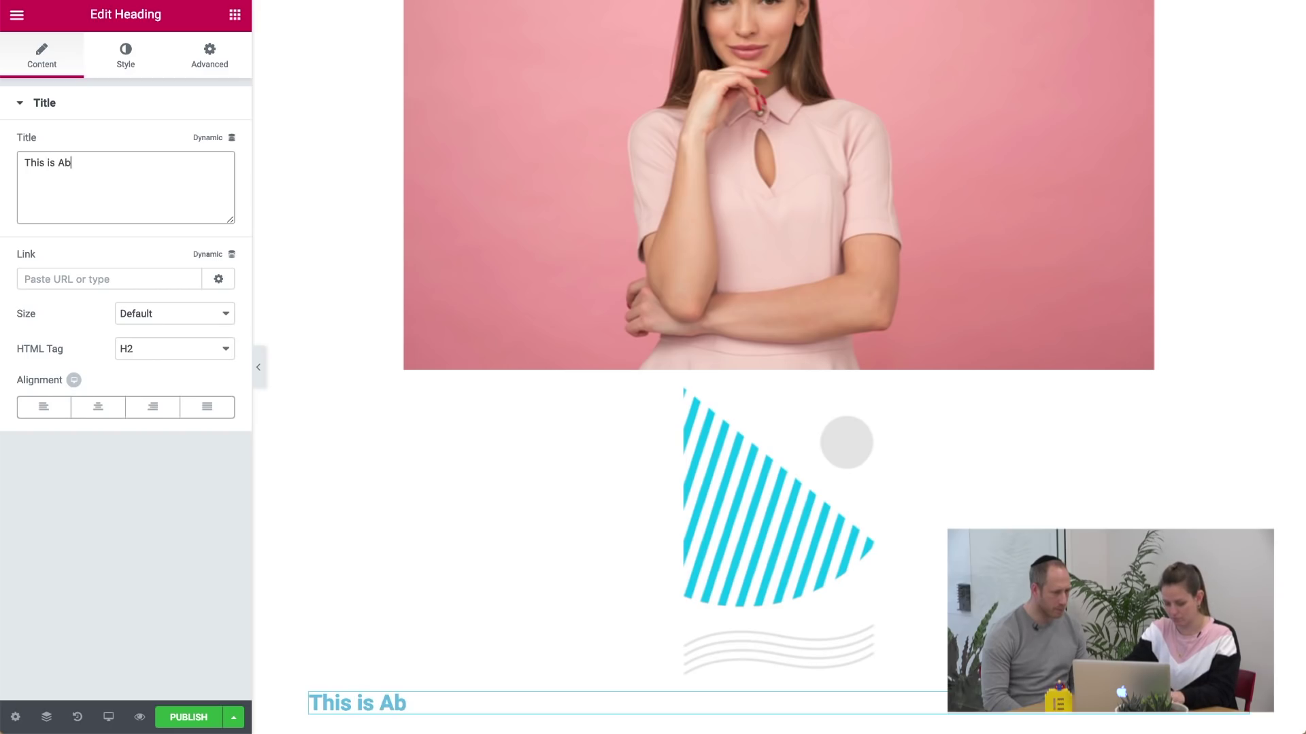
pyautogui.write('solute!')
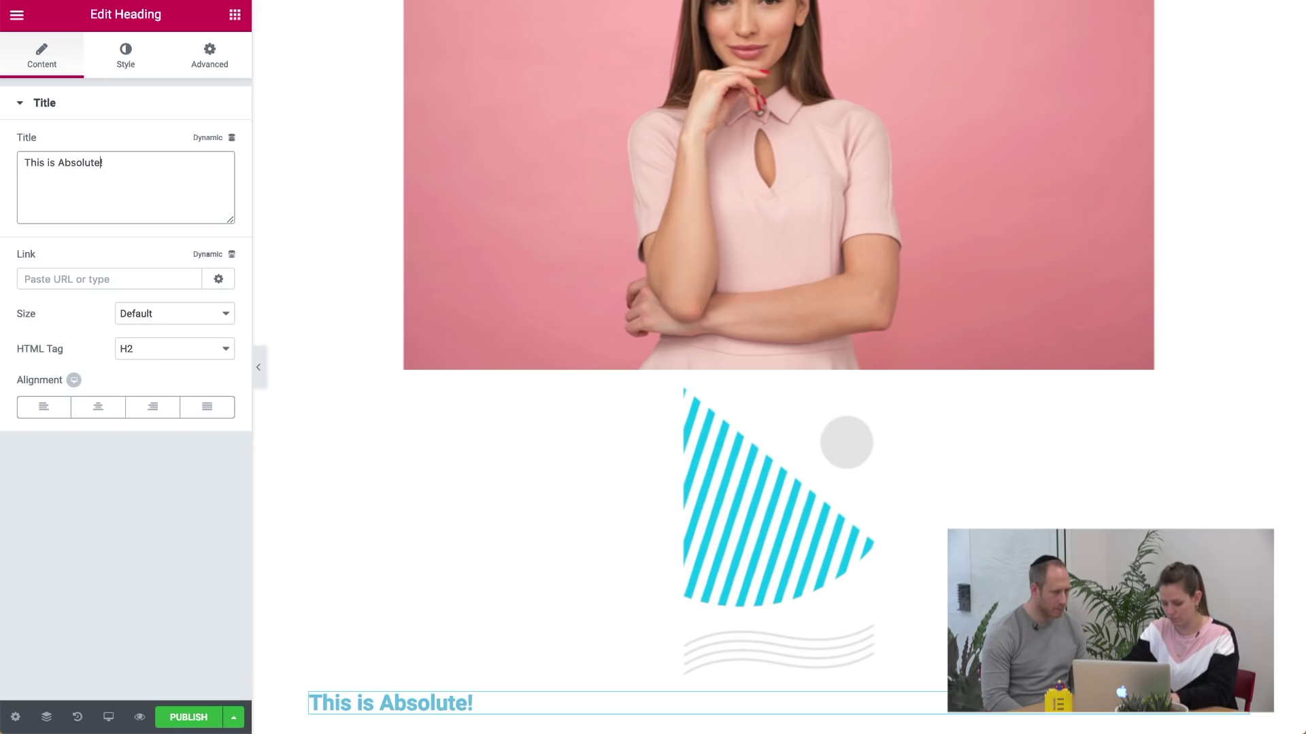
# Step: Break the heading onto two lines by inserting <br> before "Absolute!"
pyautogui.press('Left')
pyautogui.press('Left')
pyautogui.press('Left')
pyautogui.press('Left')
pyautogui.press('Left')
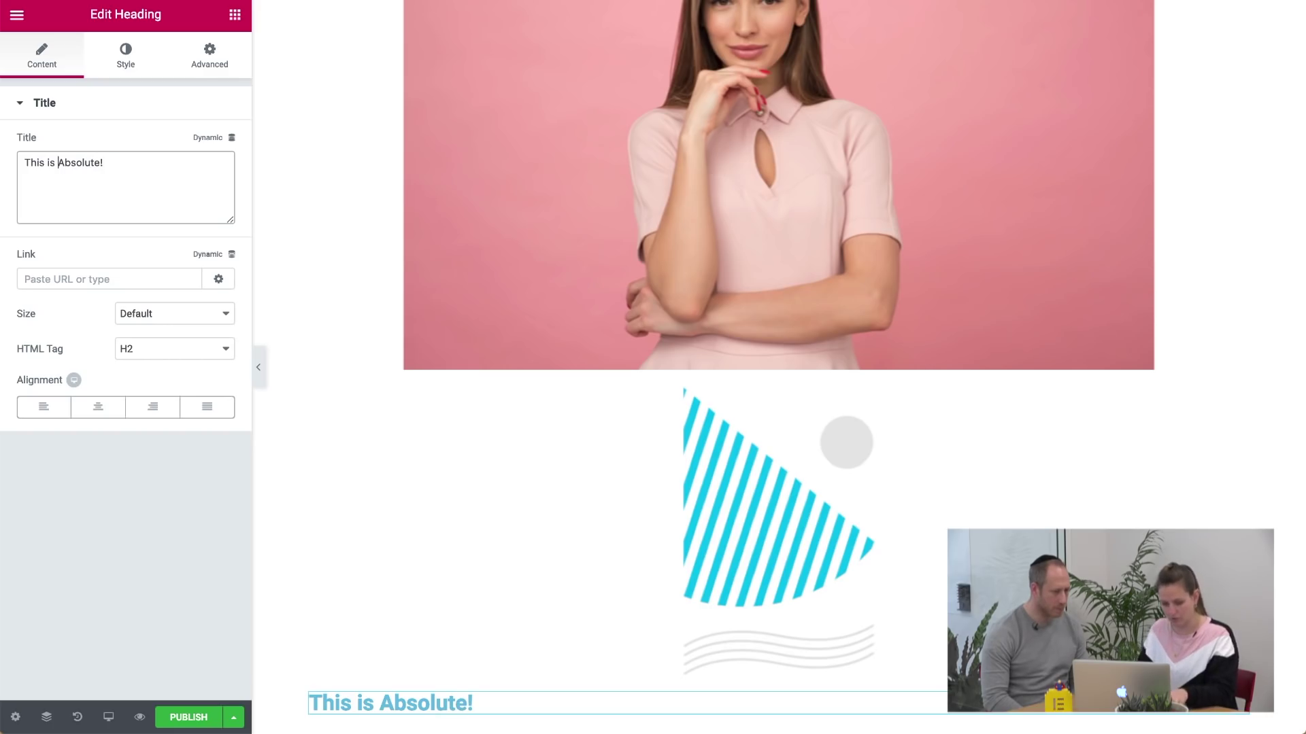
pyautogui.write('<br')
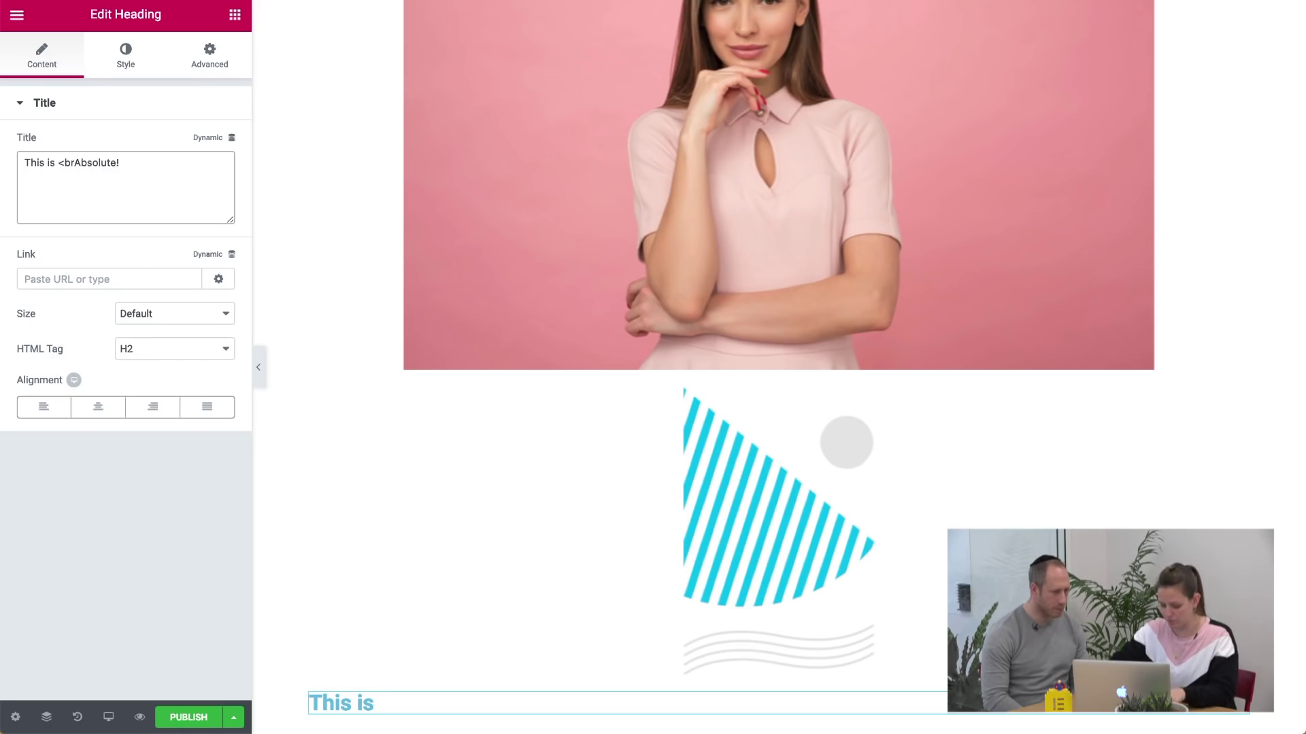
pyautogui.write('>')
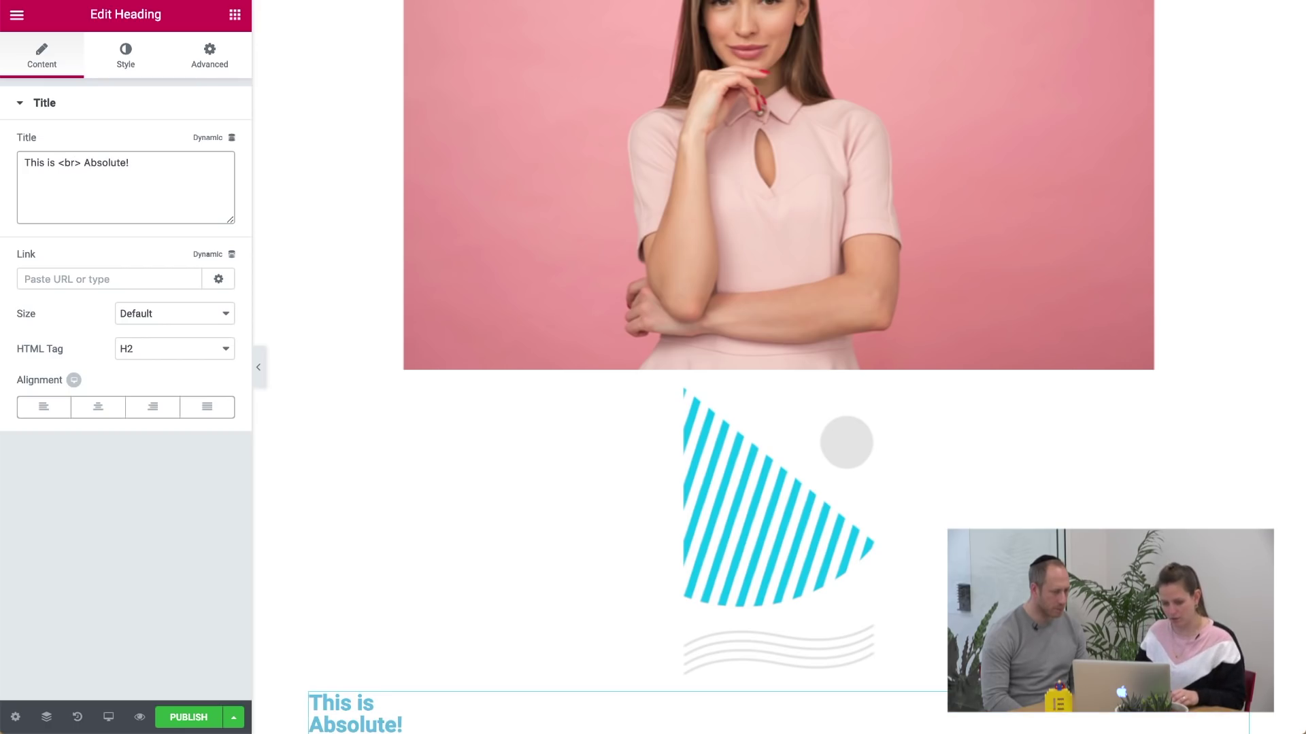
# Step: Change the heading's text color to black
pyautogui.click(125, 58)
pyautogui.click(214, 144)
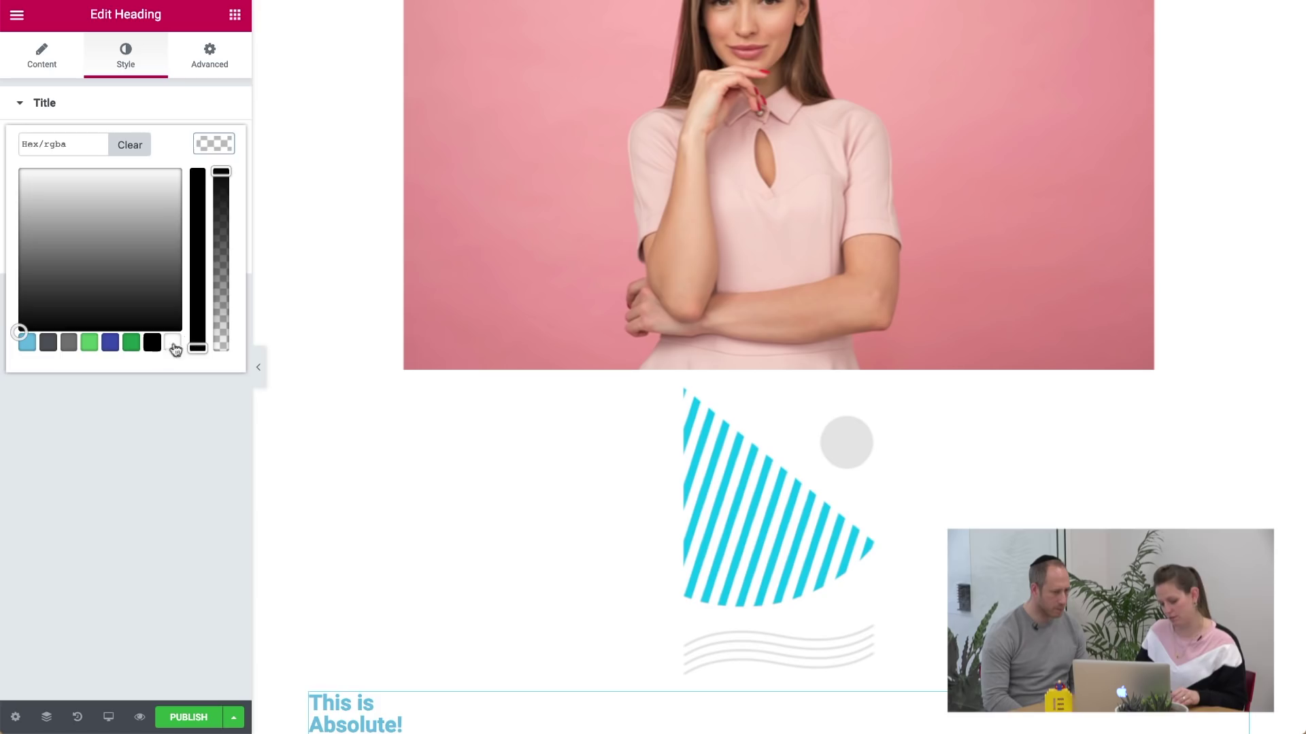
pyautogui.click(152, 342)
pyautogui.click(214, 144)
# Step: Set the heading's typography to the brandon-grotesque family at 57 px
pyautogui.click(215, 181)
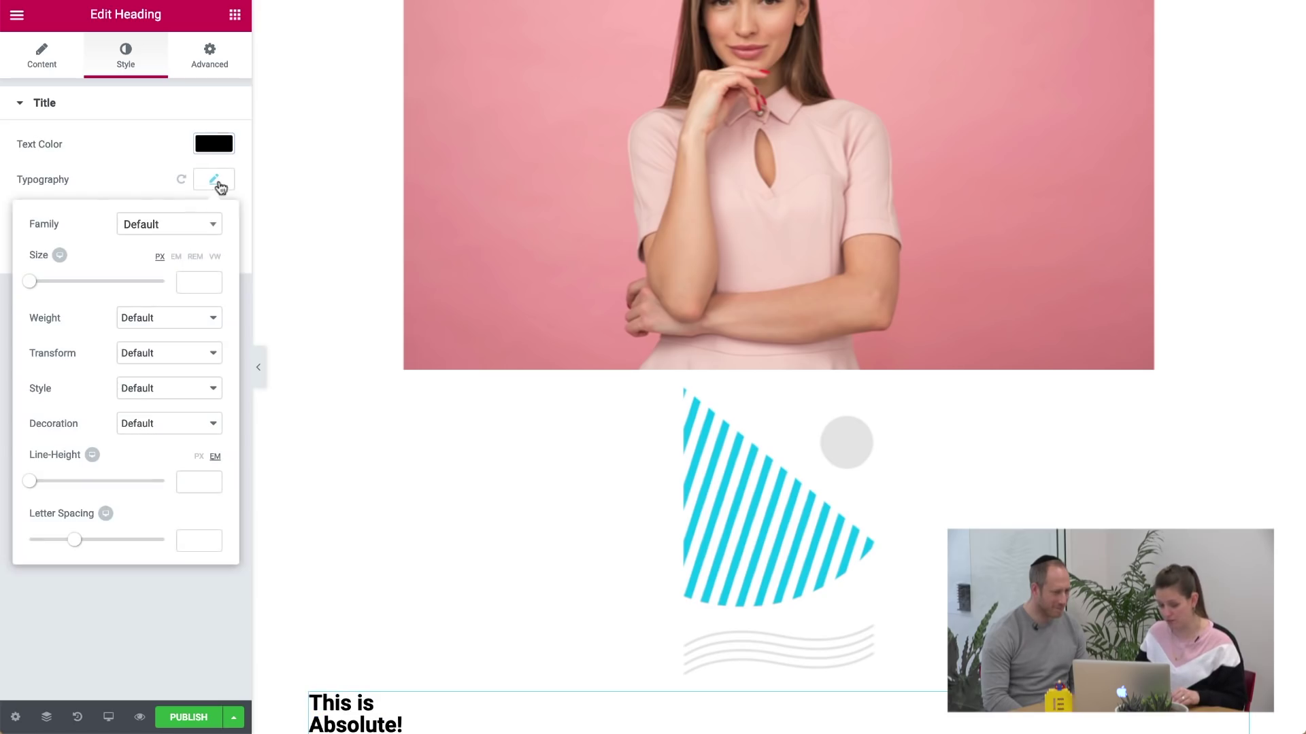
pyautogui.click(185, 231)
pyautogui.click(198, 327)
pyautogui.click(199, 282)
pyautogui.write('57')
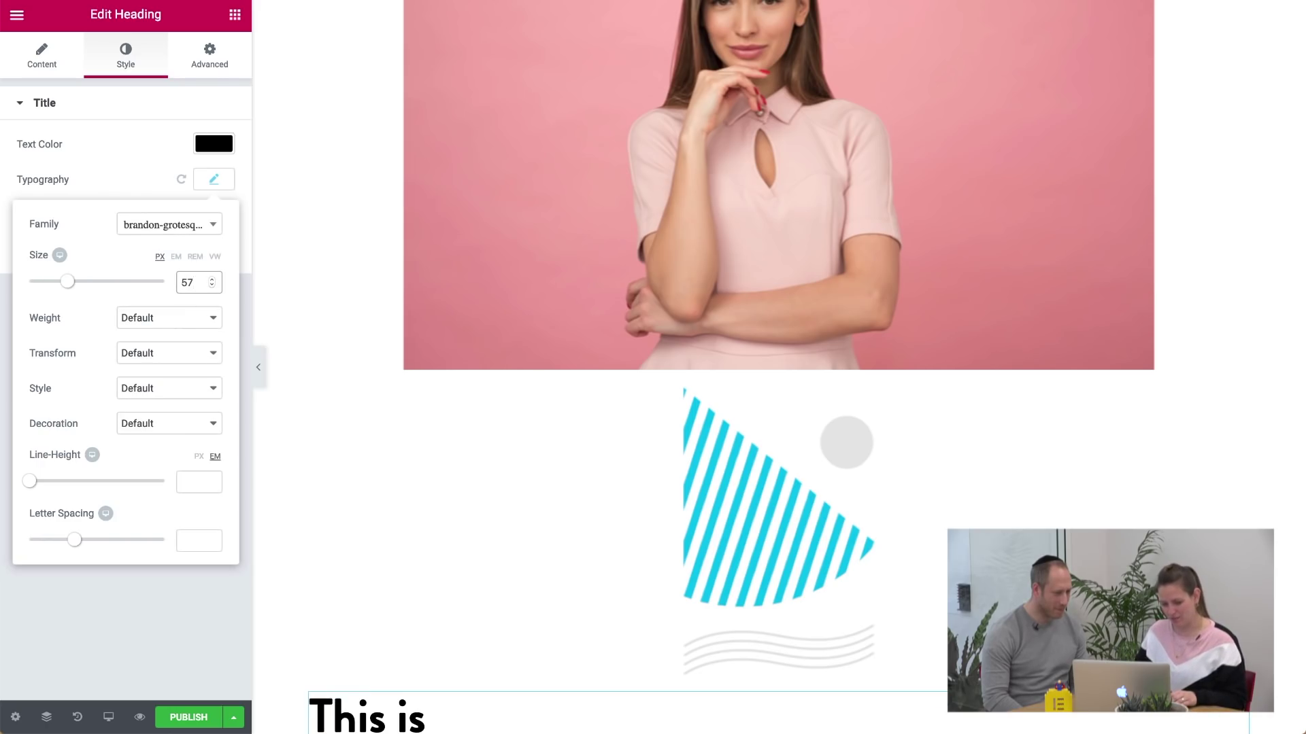
pyautogui.click(161, 175)
pyautogui.click(235, 15)
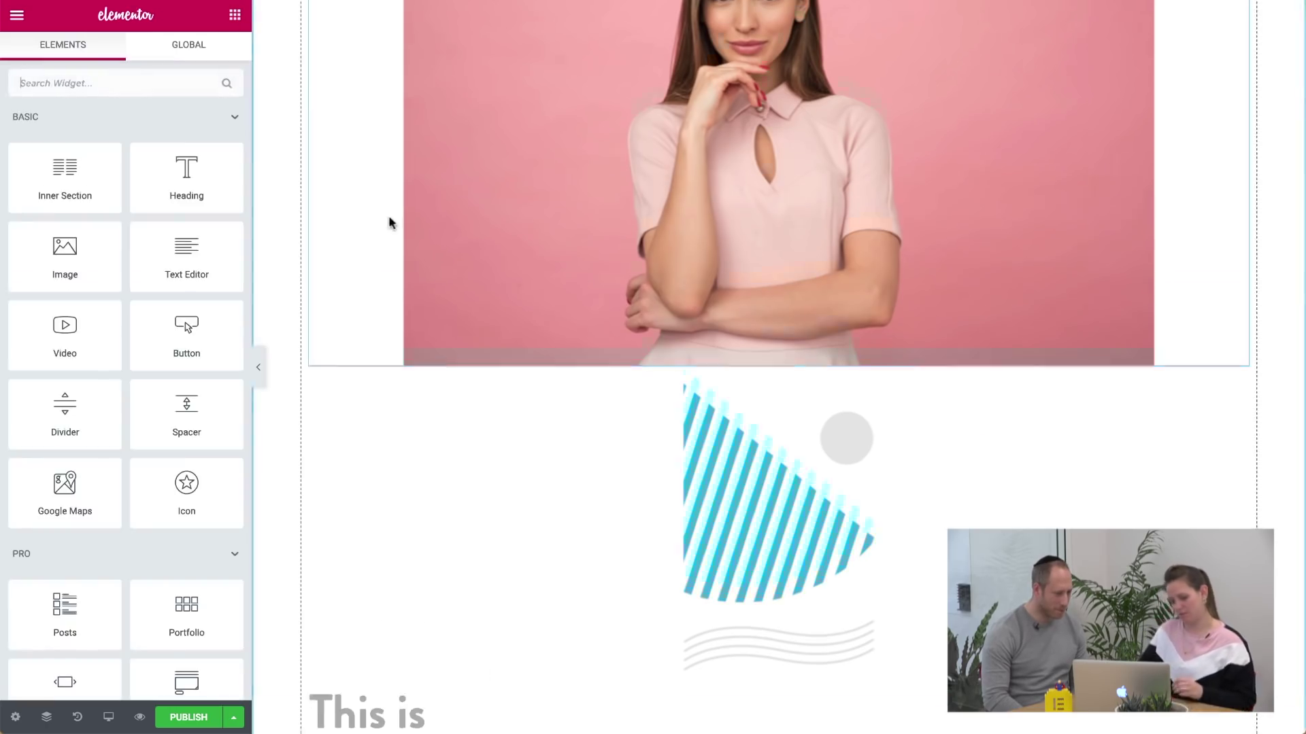
pyautogui.scroll(-4, 391, 222)
pyautogui.scroll(5, 391, 222)
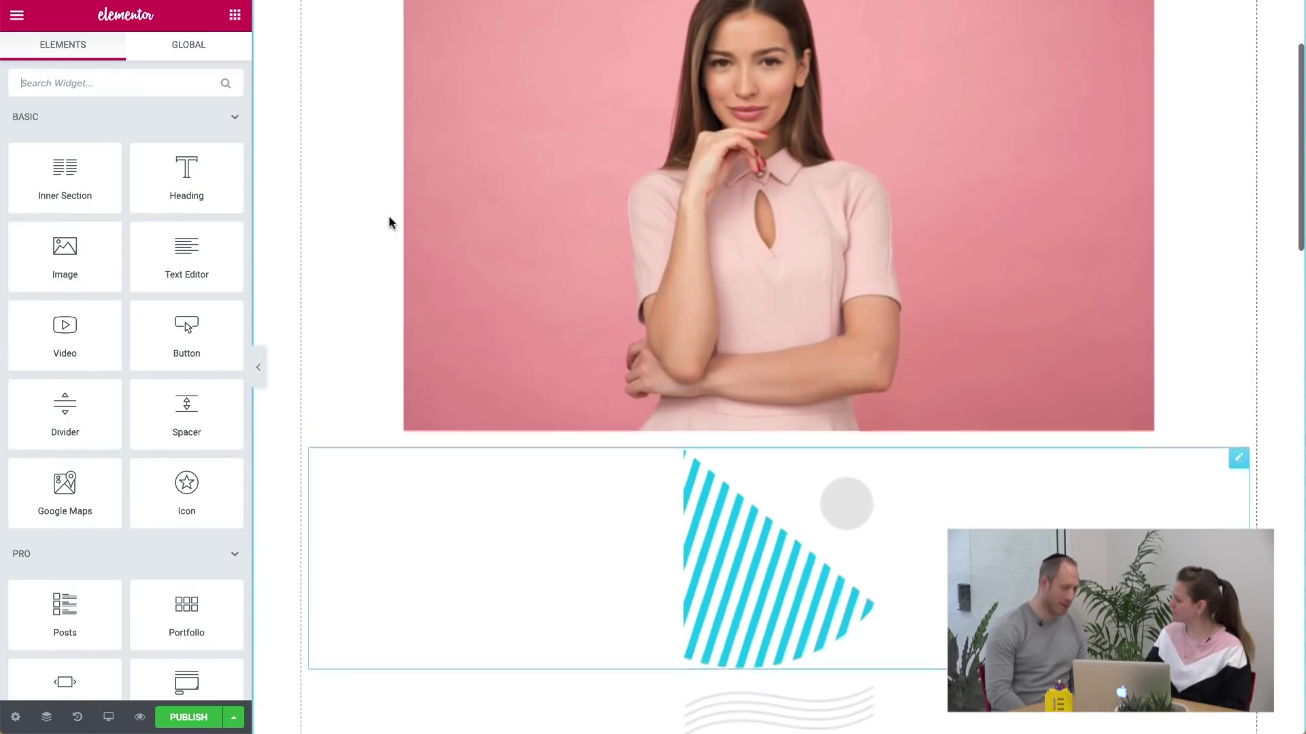
pyautogui.scroll(2, 388, 223)
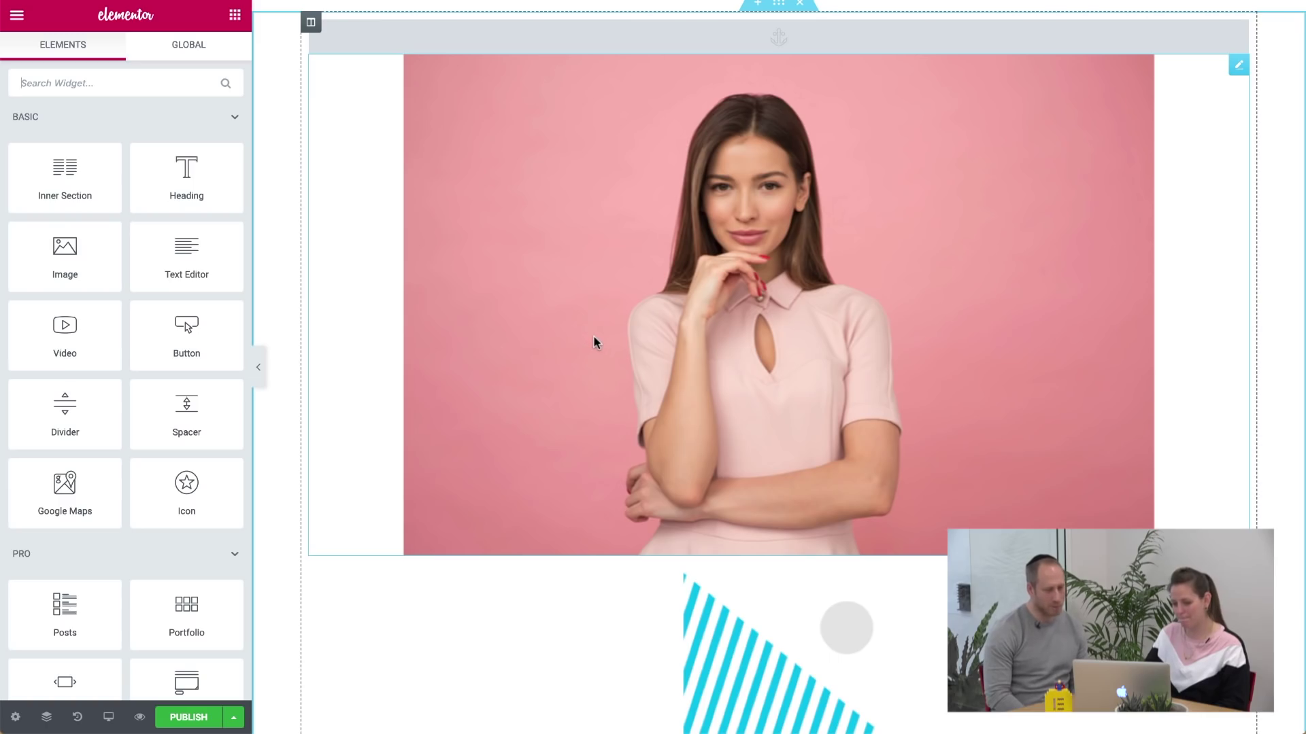
# Step: Set the striped triangle image's custom positioning to Absolute
pyautogui.scroll(-4, 594, 342)
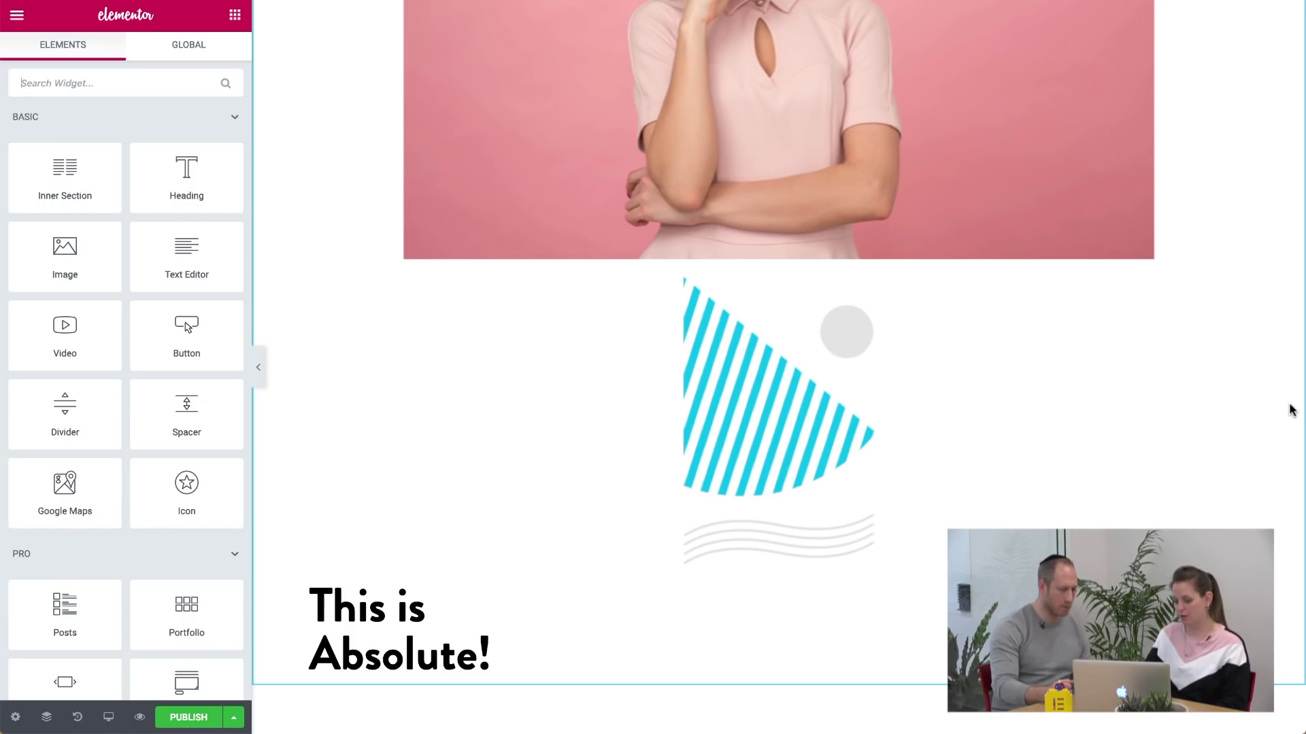
pyautogui.click(782, 389)
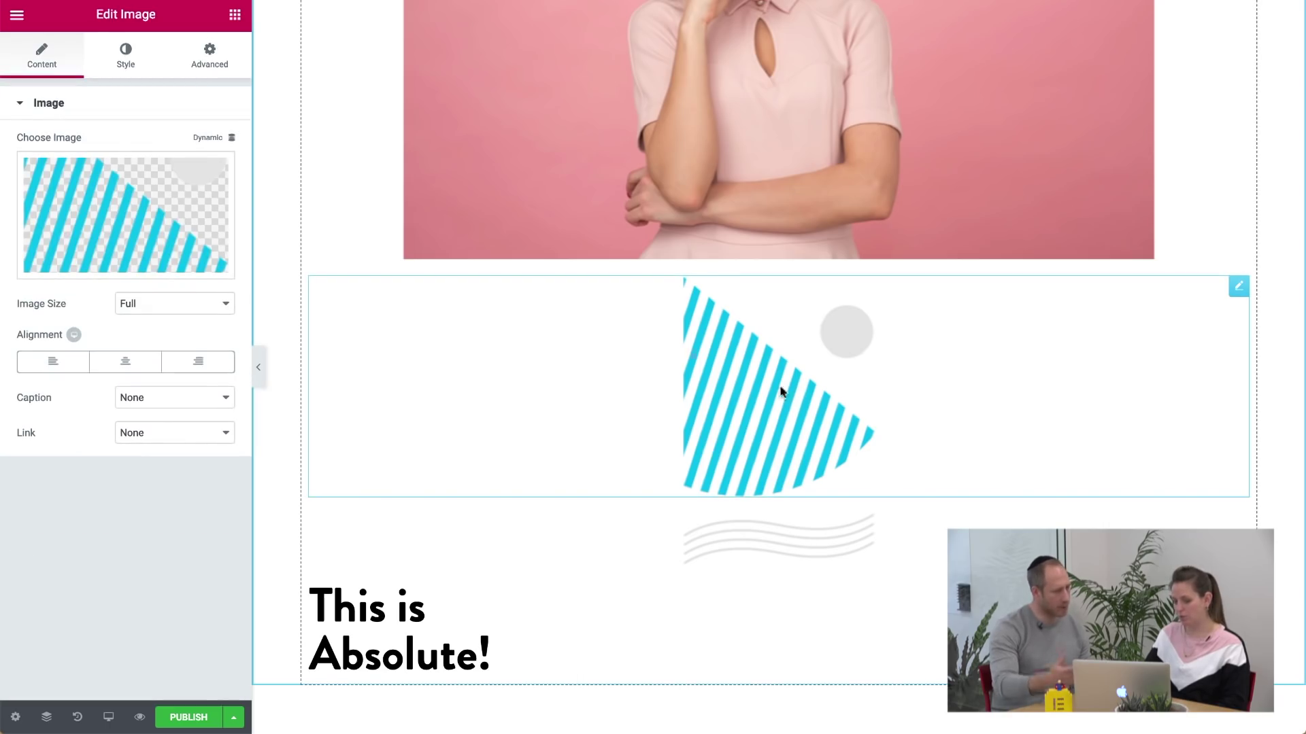
pyautogui.click(213, 58)
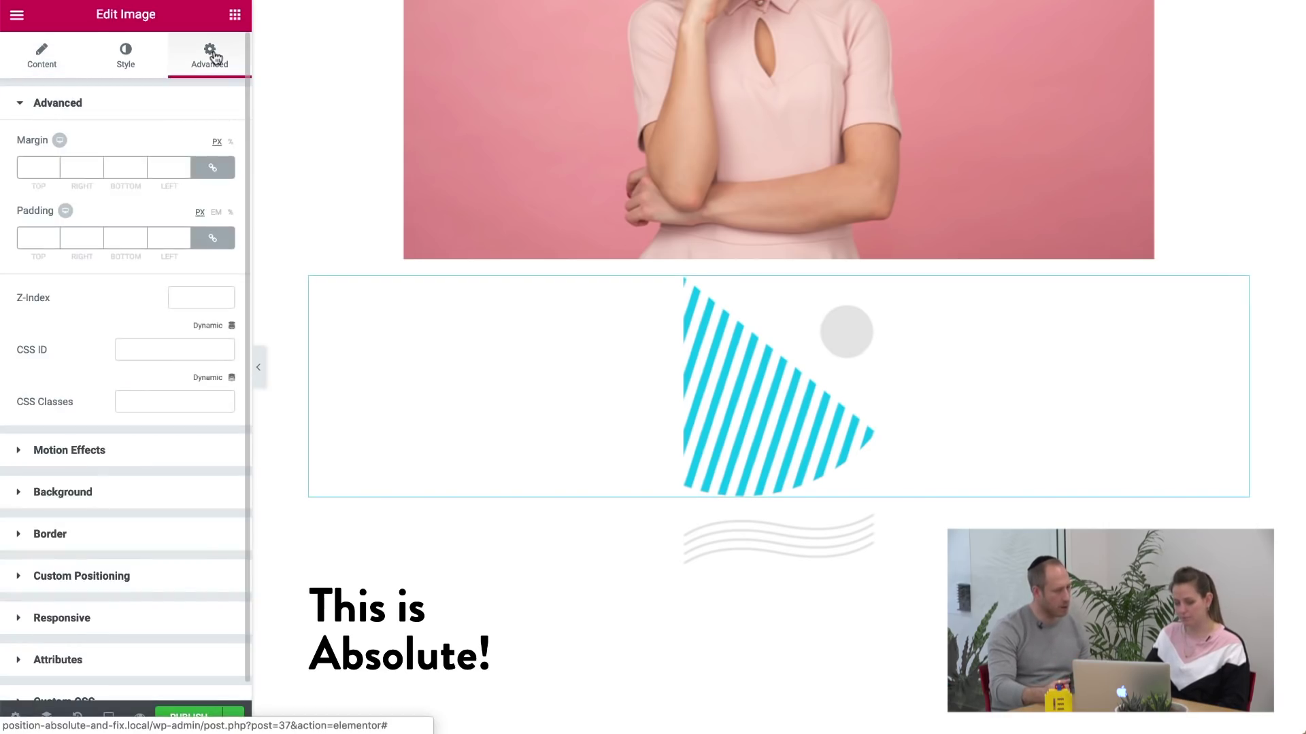
pyautogui.click(130, 571)
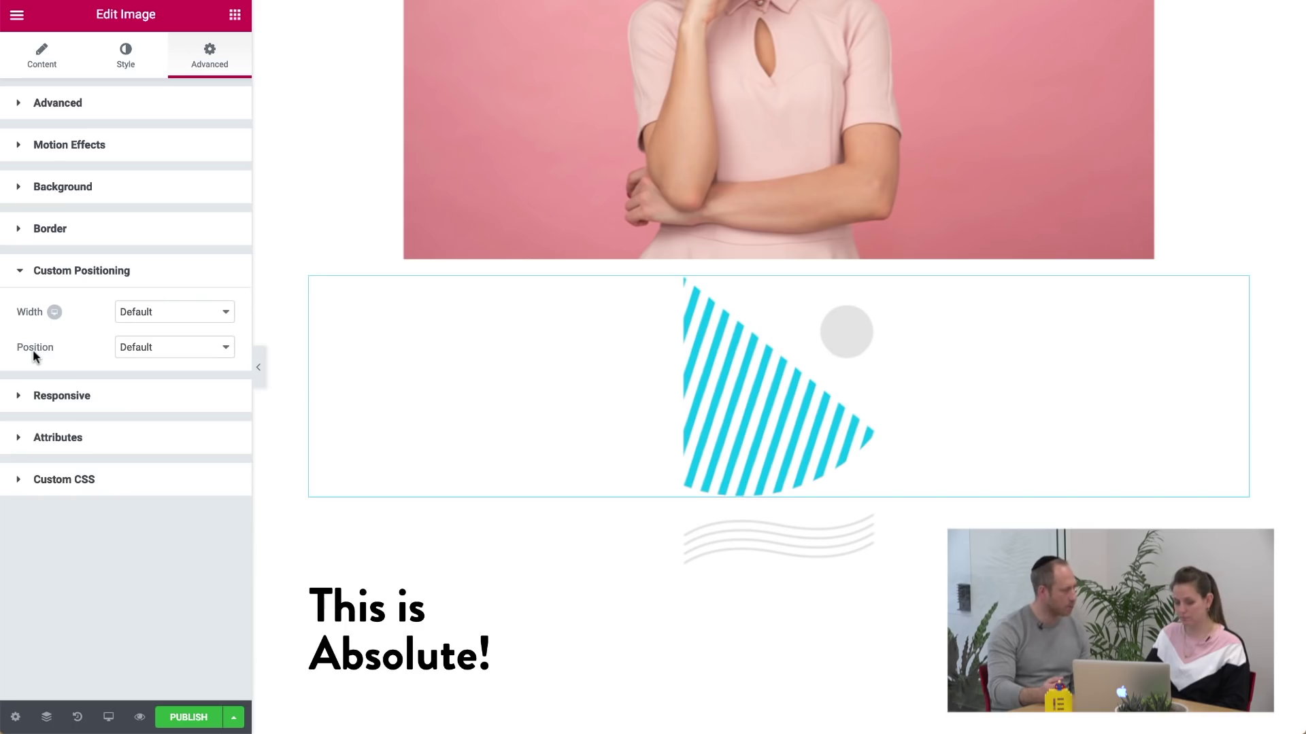
pyautogui.click(153, 350)
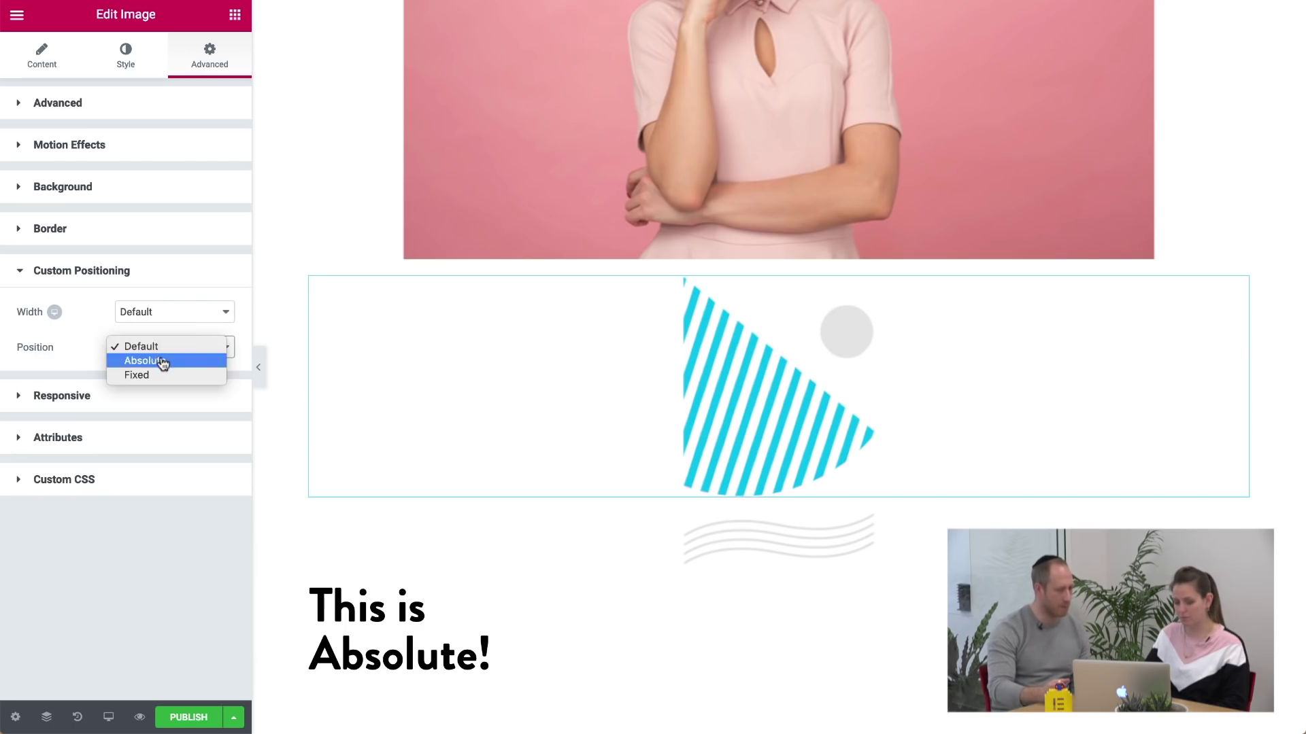
pyautogui.click(163, 362)
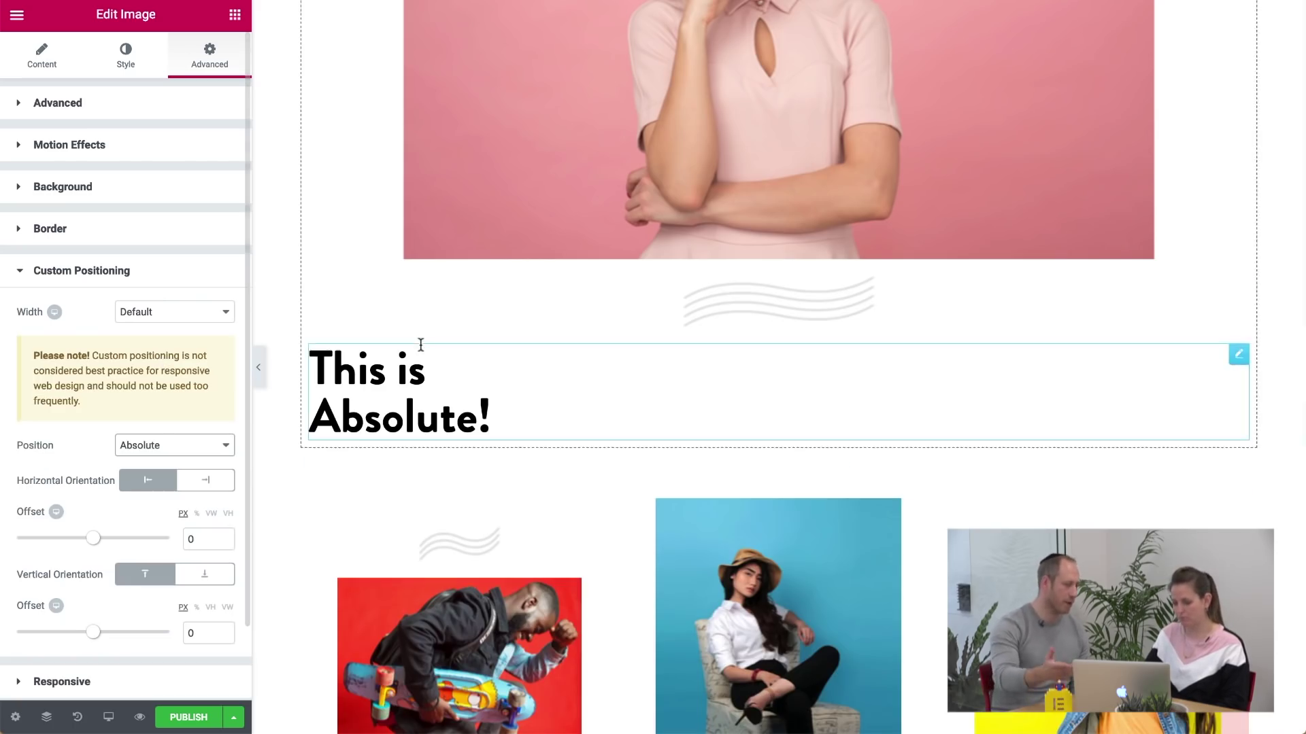
# Step: Set the striped triangle image's own width to 100% in its style settings
pyautogui.scroll(5, 419, 343)
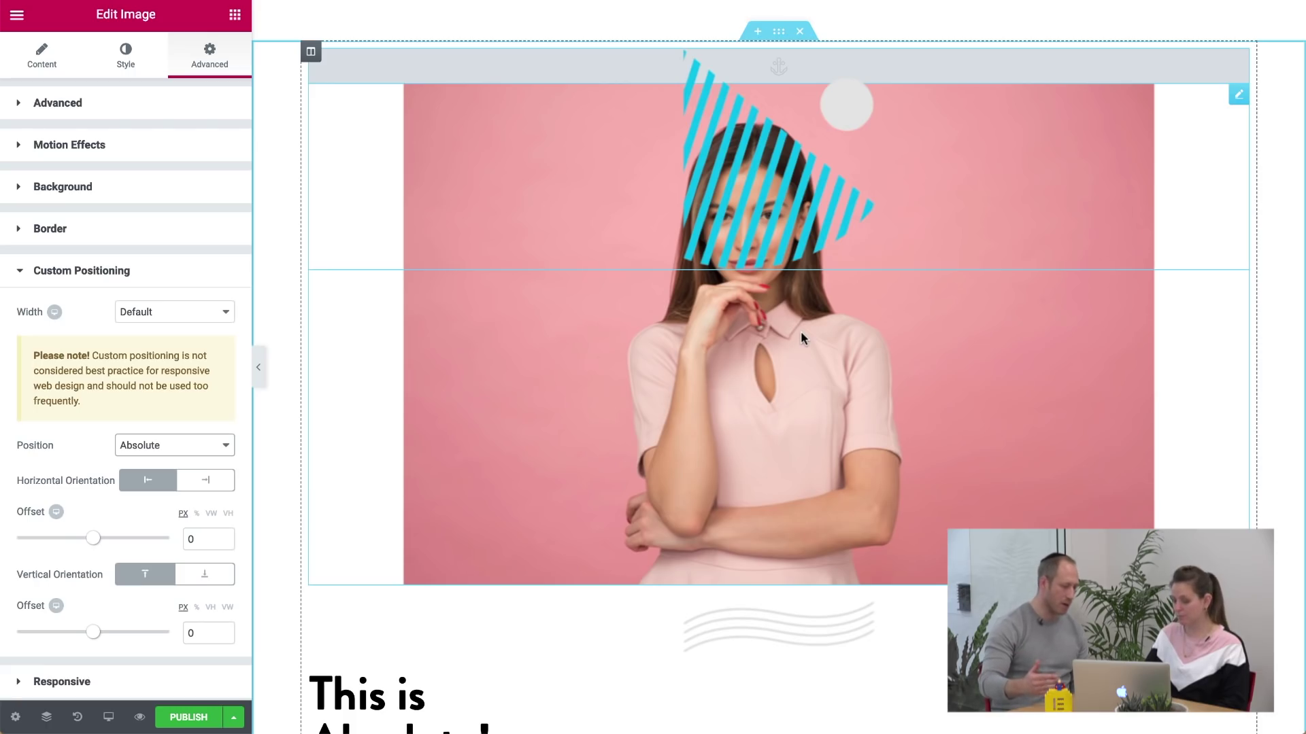
pyautogui.scroll(-1, 801, 332)
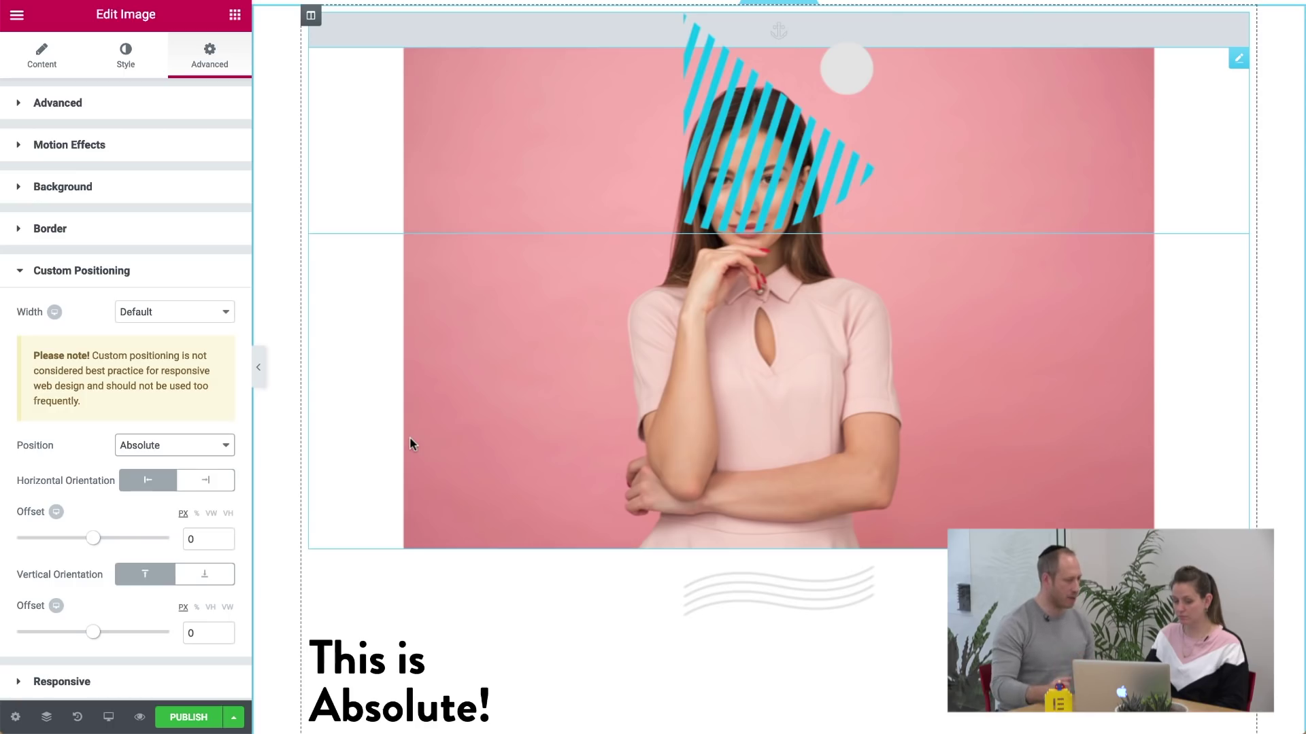
pyautogui.click(136, 73)
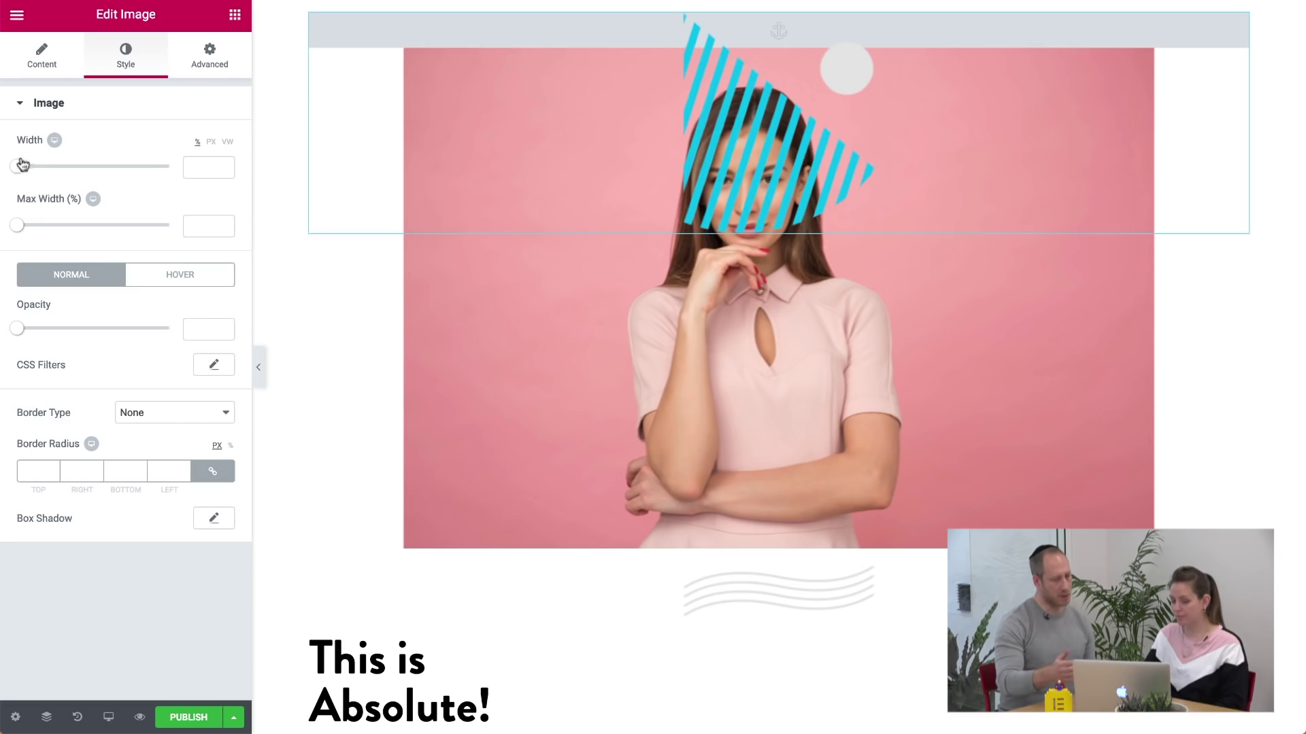
pyautogui.moveTo(19, 169)
pyautogui.mouseDown()
pyautogui.moveTo(175, 172)
pyautogui.moveTo(14, 185)
pyautogui.mouseUp()
pyautogui.doubleClick(186, 166)
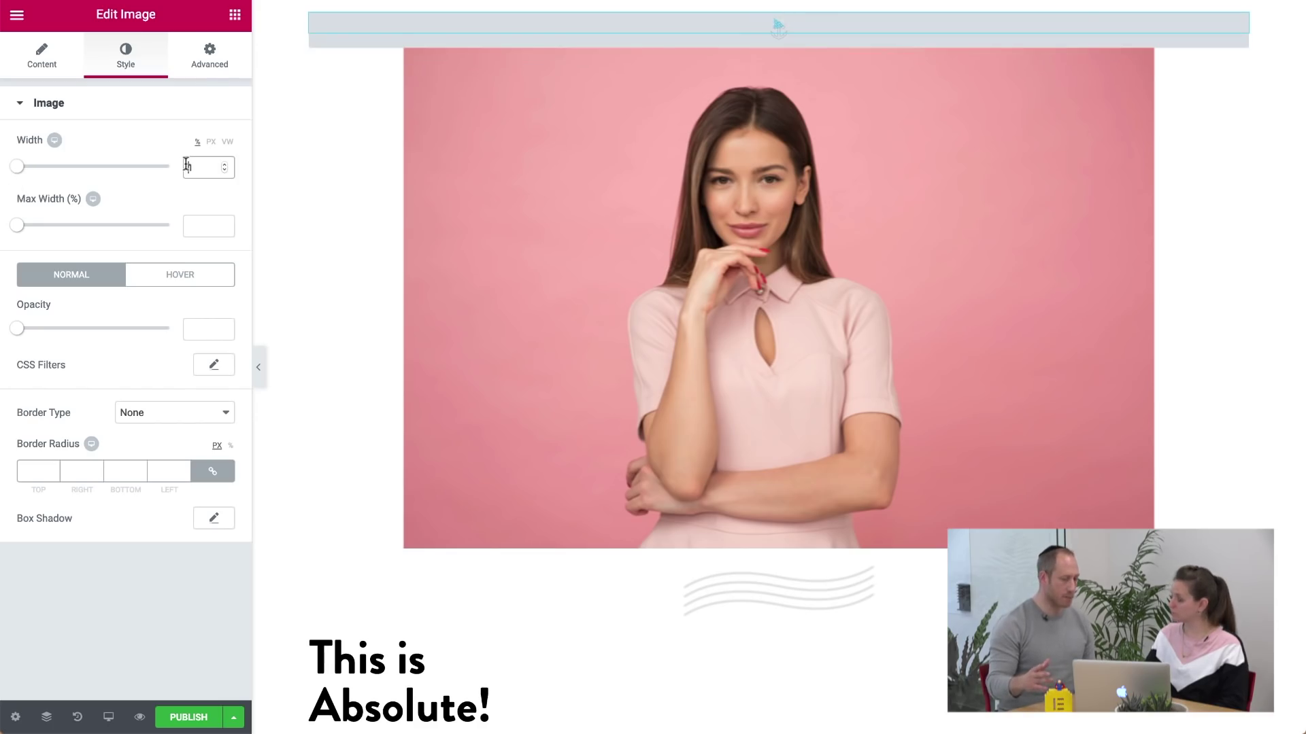
pyautogui.press('BackSpace')
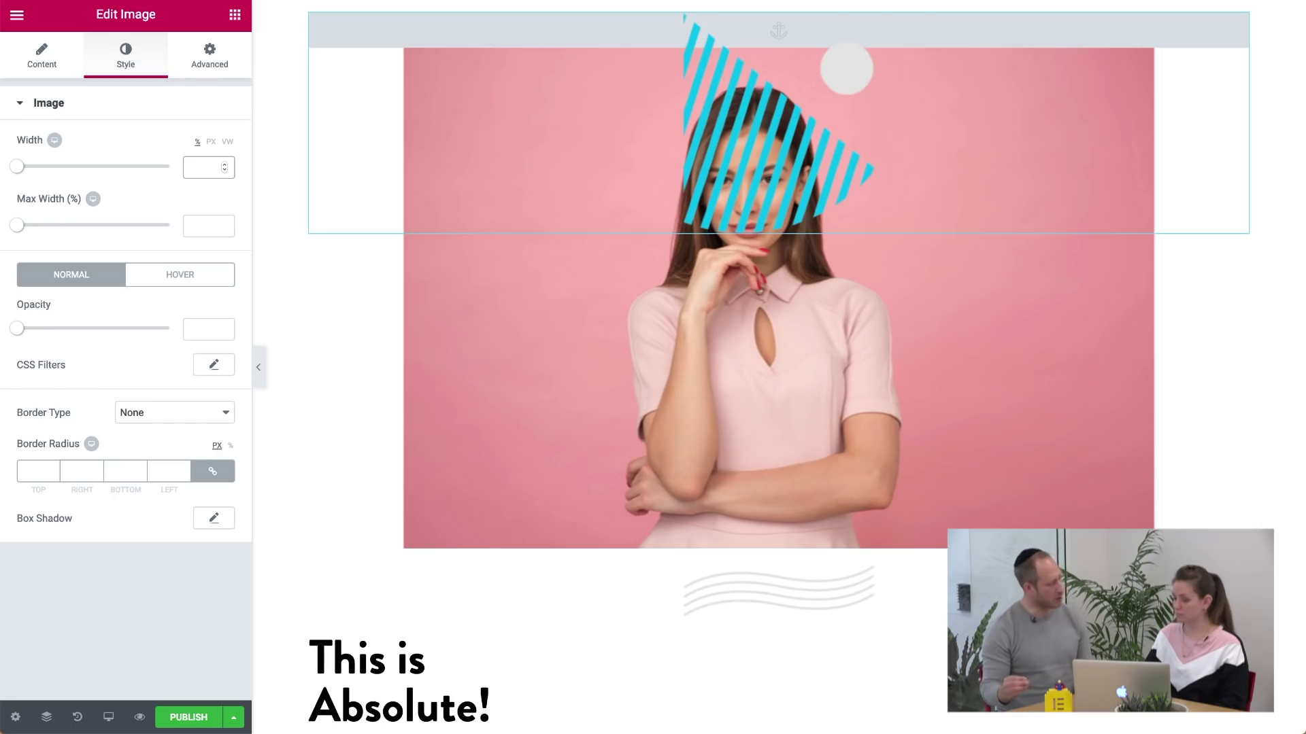
pyautogui.click(151, 152)
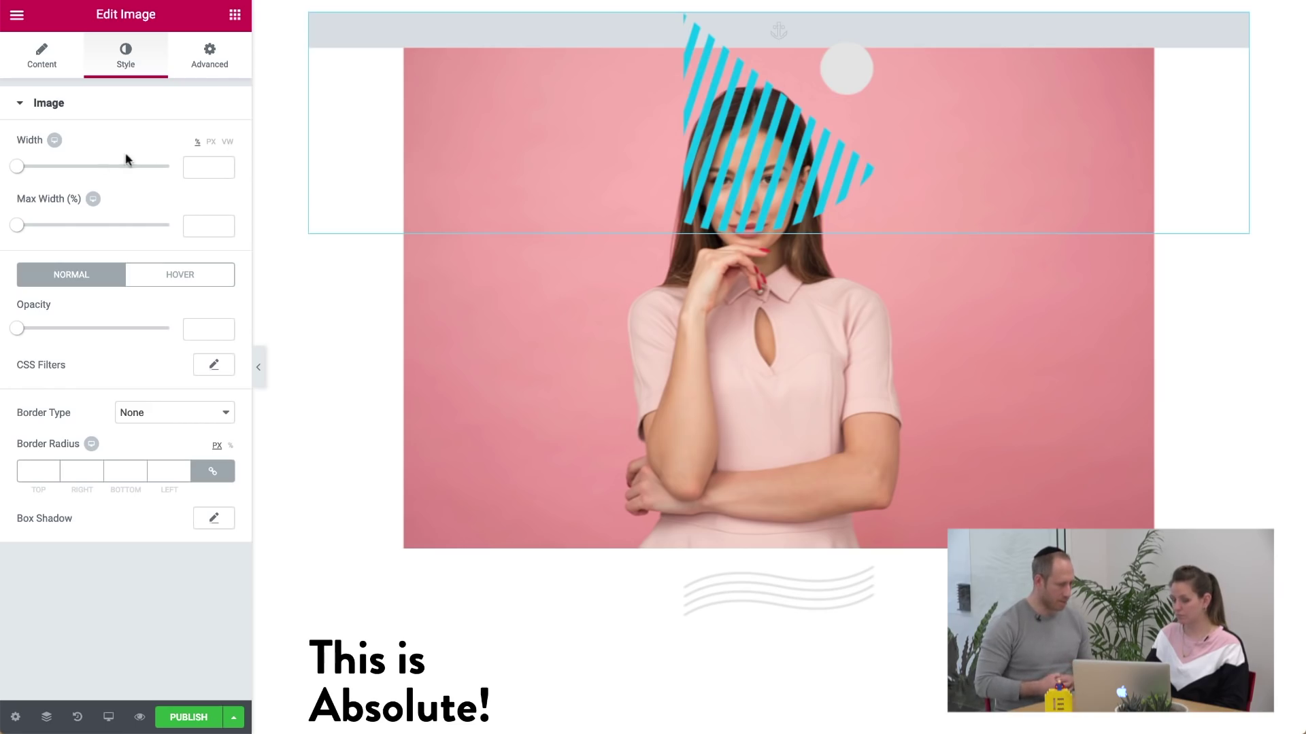
pyautogui.moveTo(17, 167); pyautogui.dragTo(177, 170)
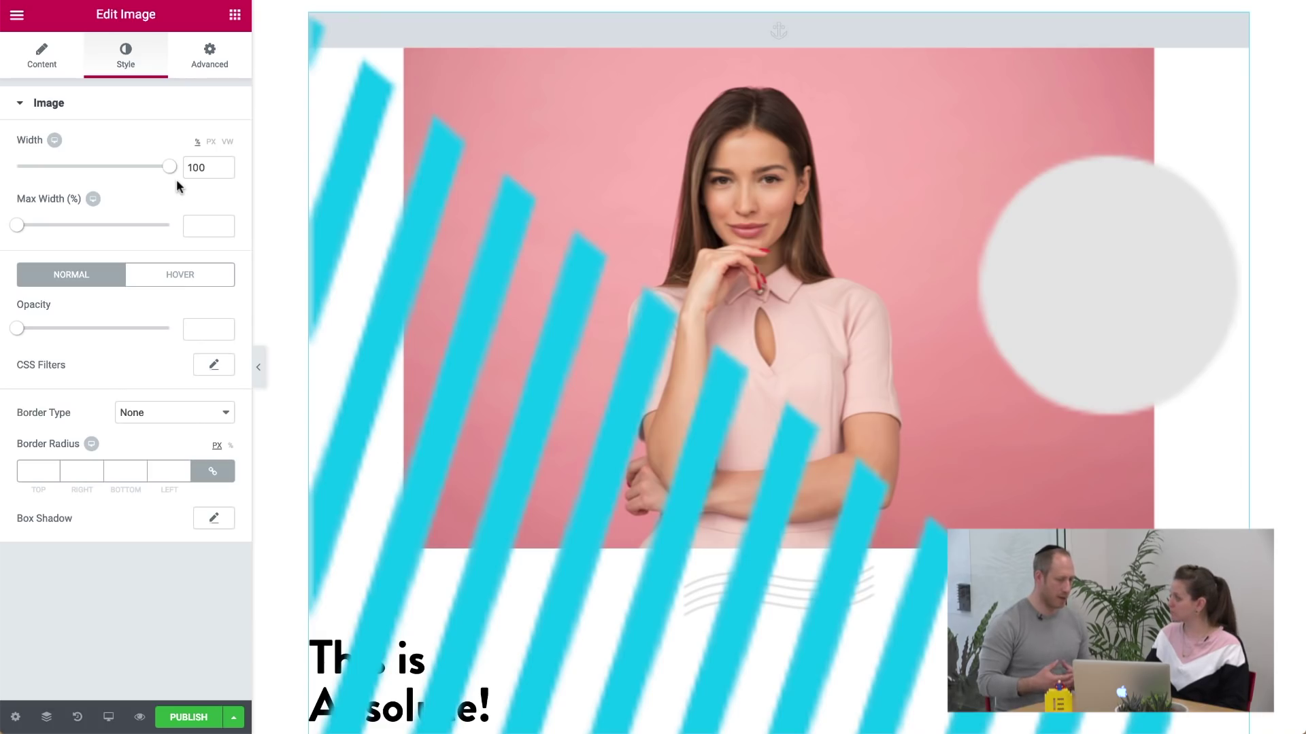
# Step: Switch the striped triangle image's custom positioning width to Custom and set it to 200 px
pyautogui.click(226, 70)
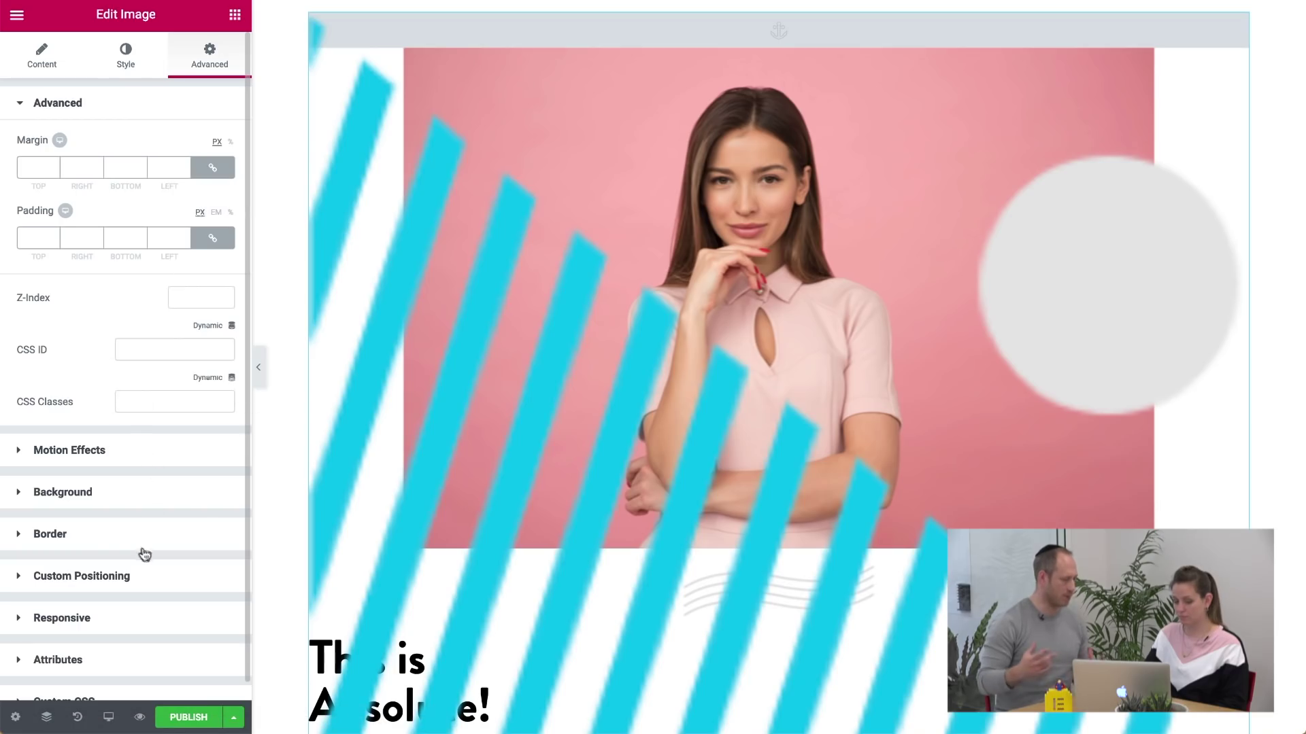
pyautogui.click(154, 580)
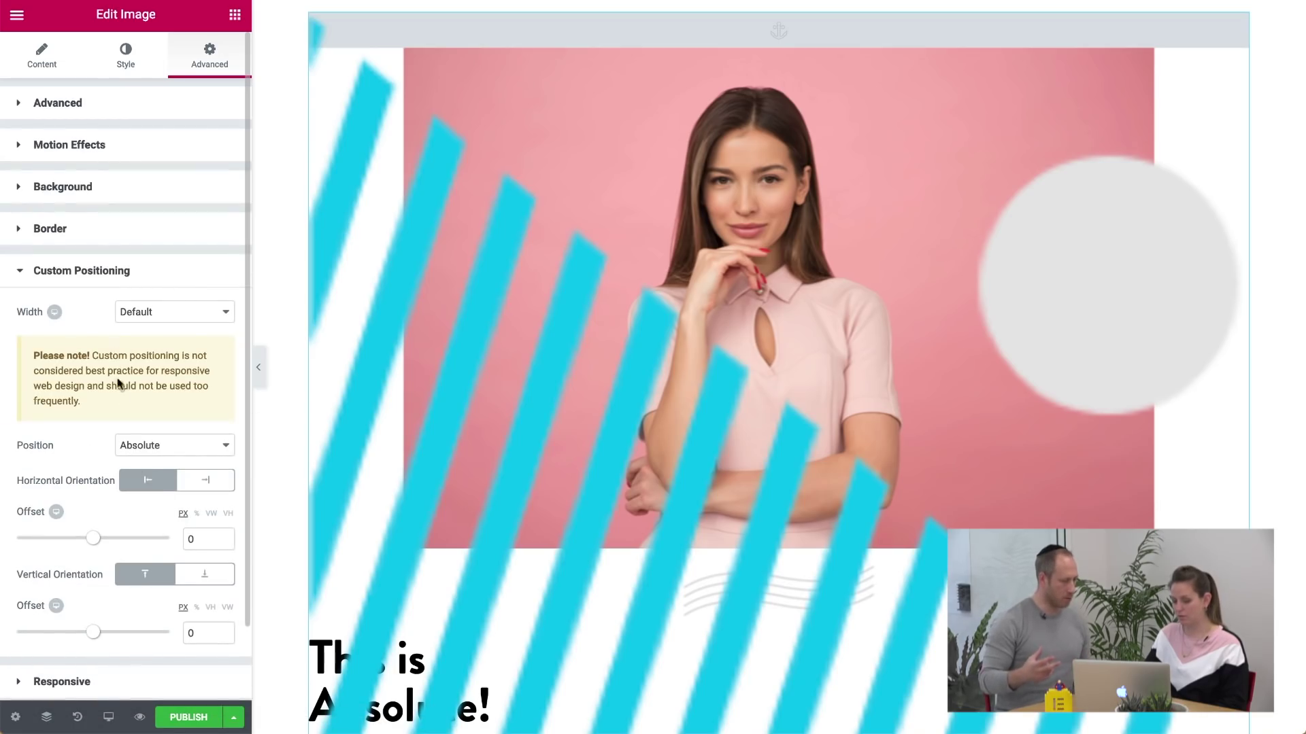
pyautogui.click(163, 318)
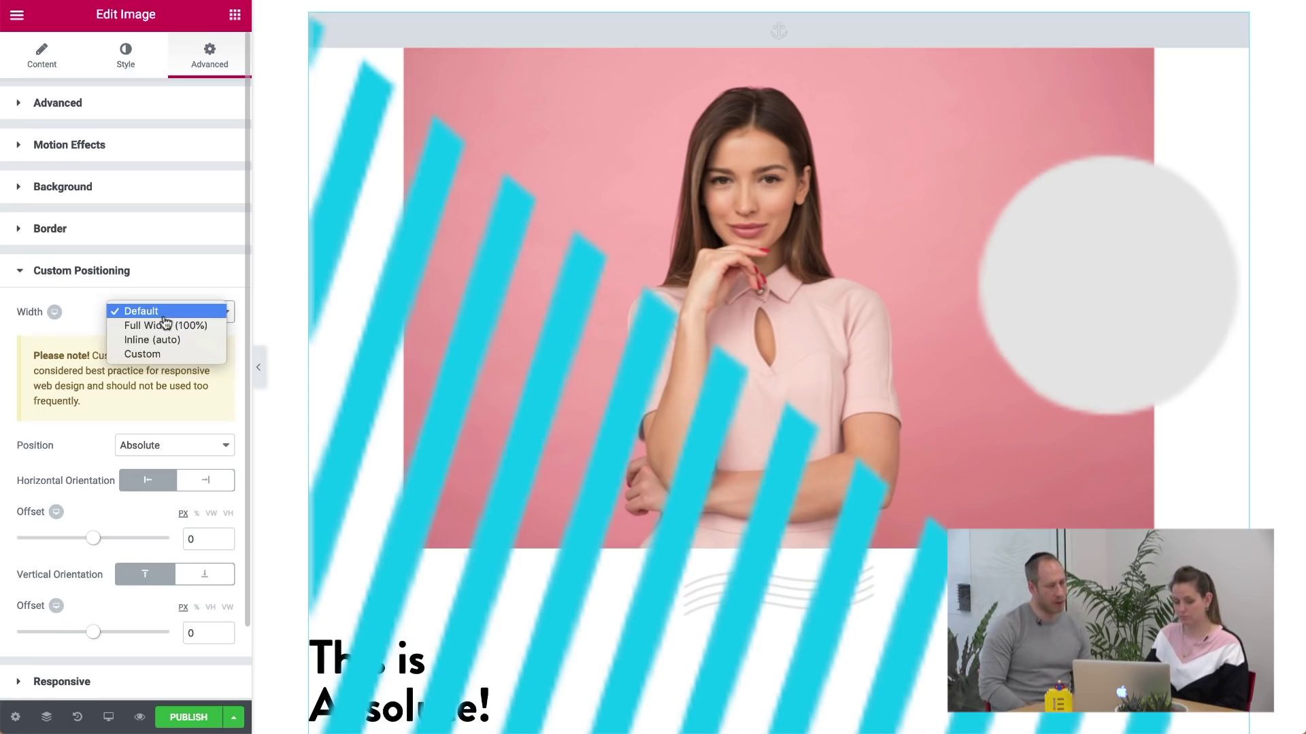
pyautogui.click(190, 356)
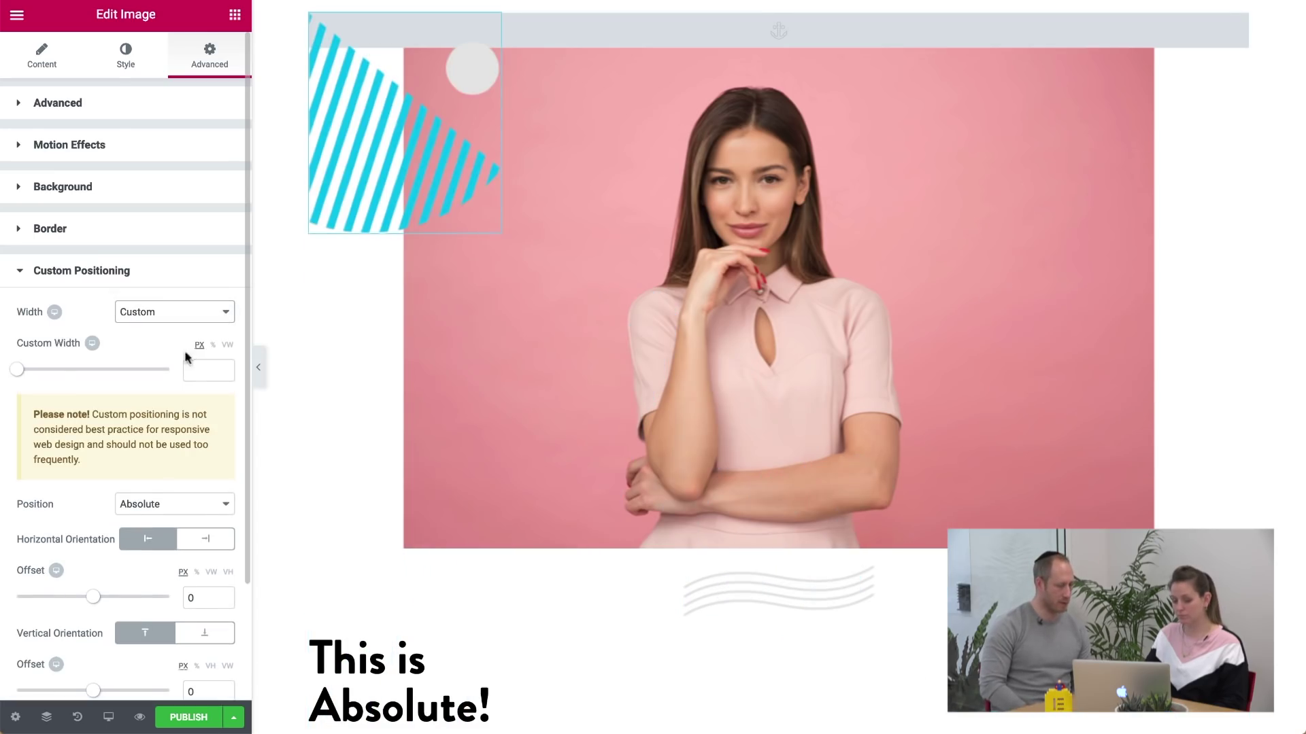
pyautogui.moveTo(18, 372); pyautogui.dragTo(49, 373)
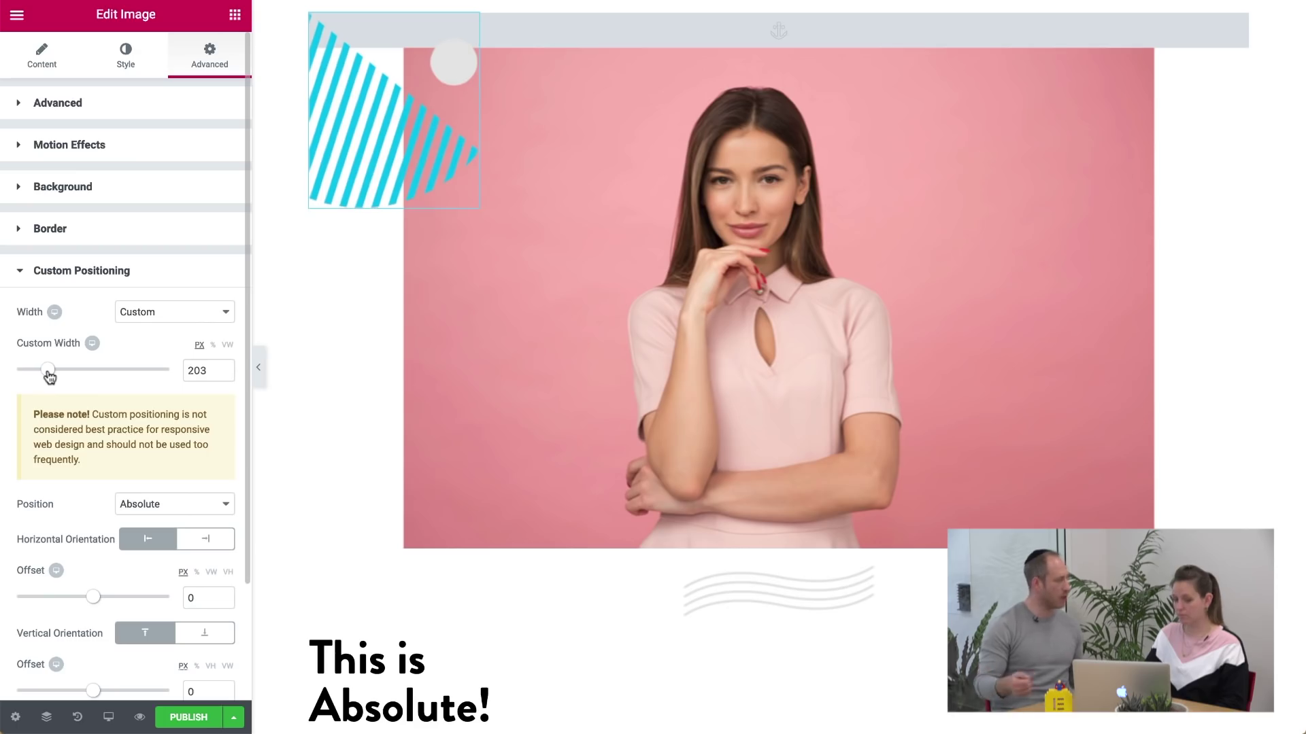
pyautogui.click(226, 375)
pyautogui.click(226, 374)
pyautogui.click(225, 374)
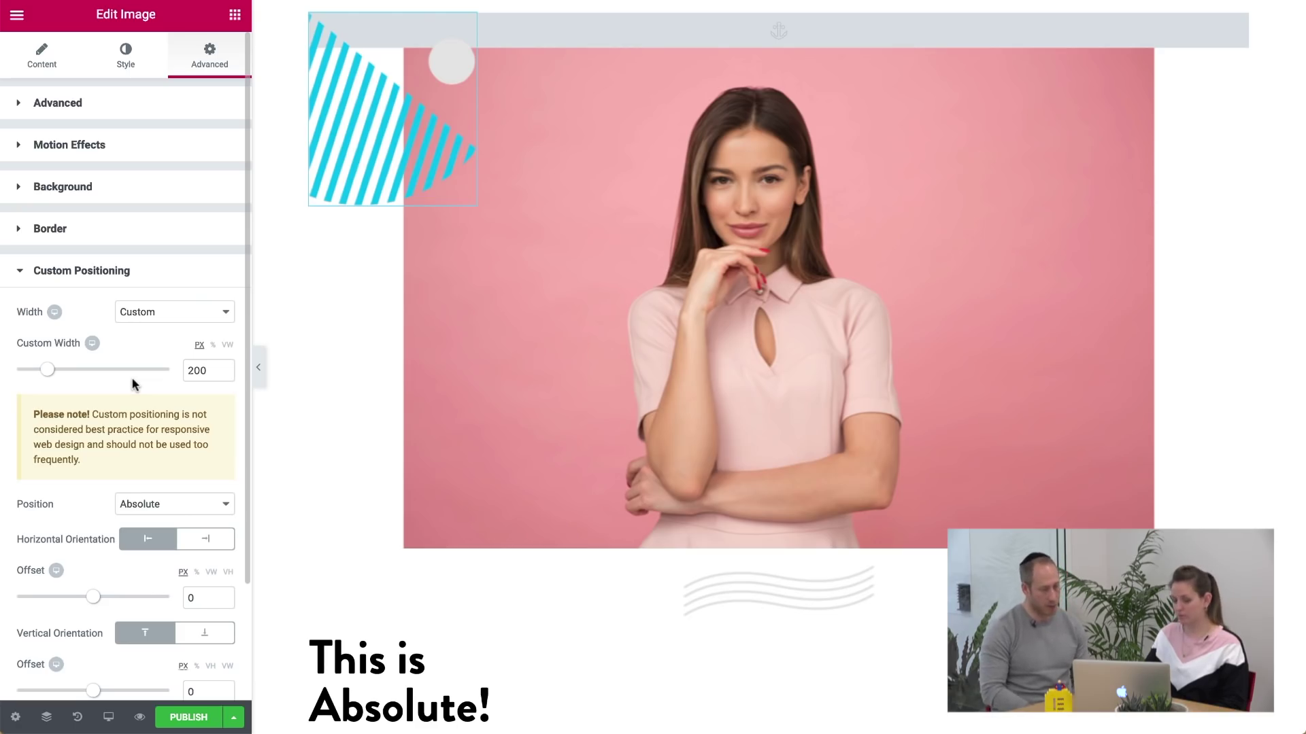
# Step: Try the Full Width (100%) option for the striped triangle image's positioning width, and switch it to Inline (auto)
pyautogui.click(159, 316)
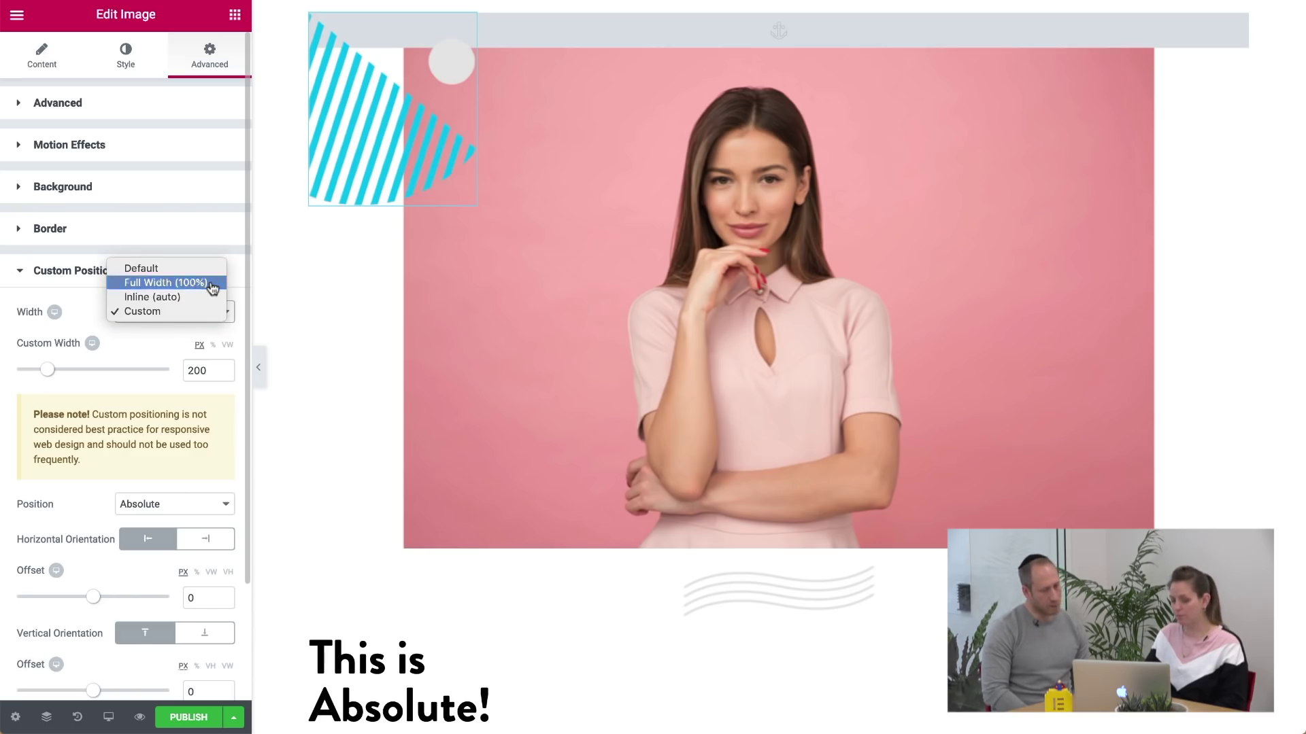
pyautogui.click(208, 284)
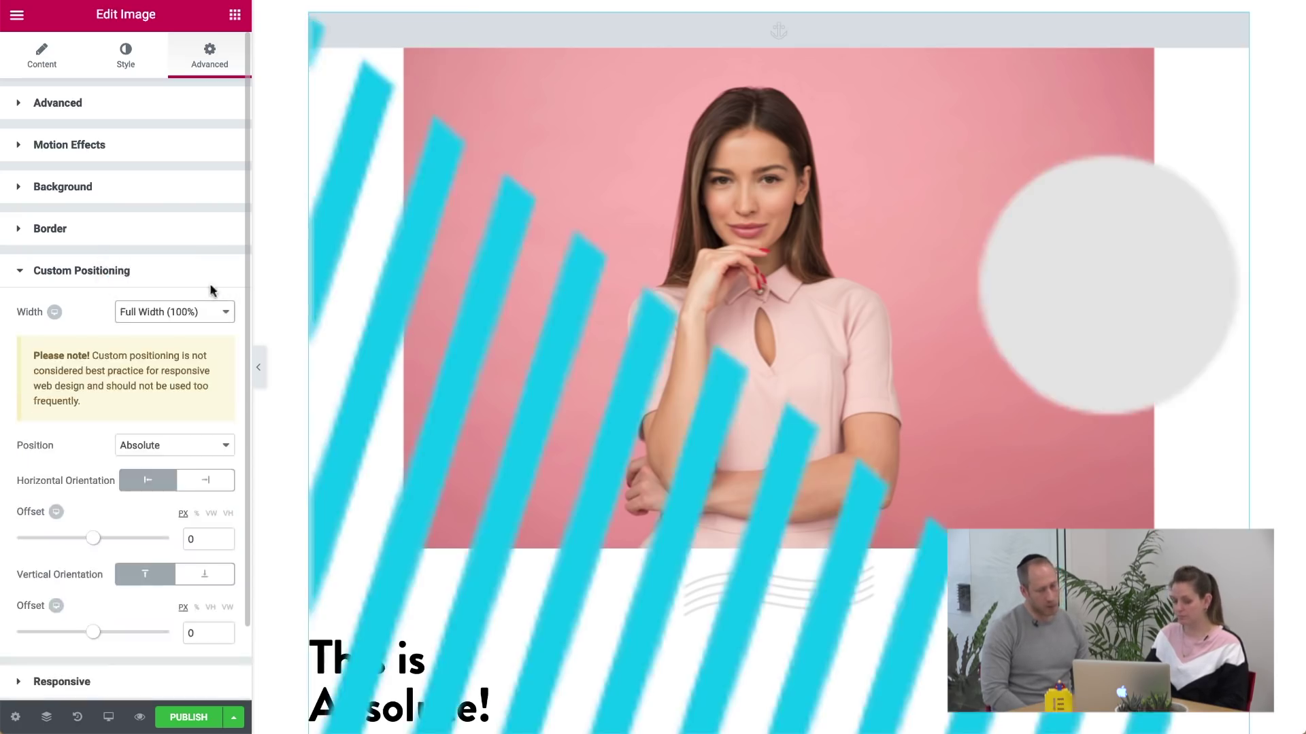
pyautogui.click(229, 319)
pyautogui.click(216, 328)
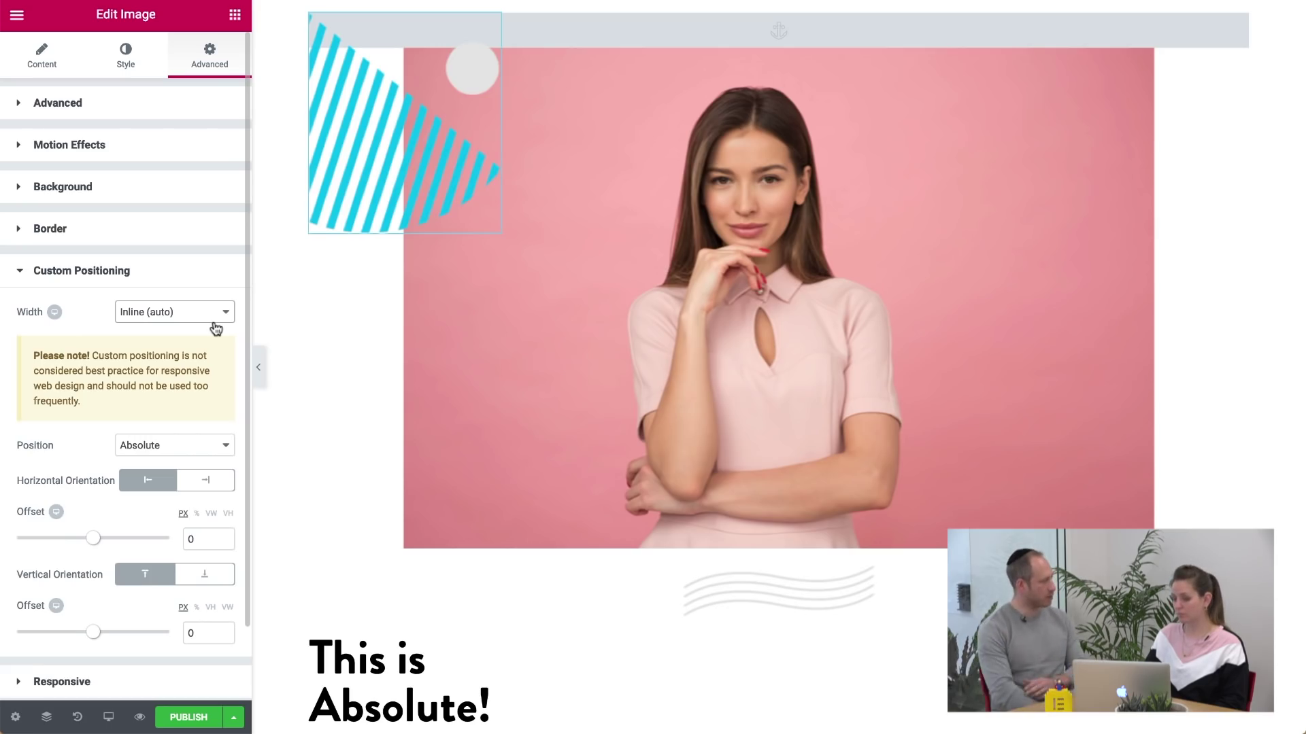
# Step: Move the striped triangle image around the canvas and place it over the portrait's left edge, offset about 5 px horizontally and 103 px vertically
pyautogui.moveTo(435, 134); pyautogui.dragTo(1298, 245)
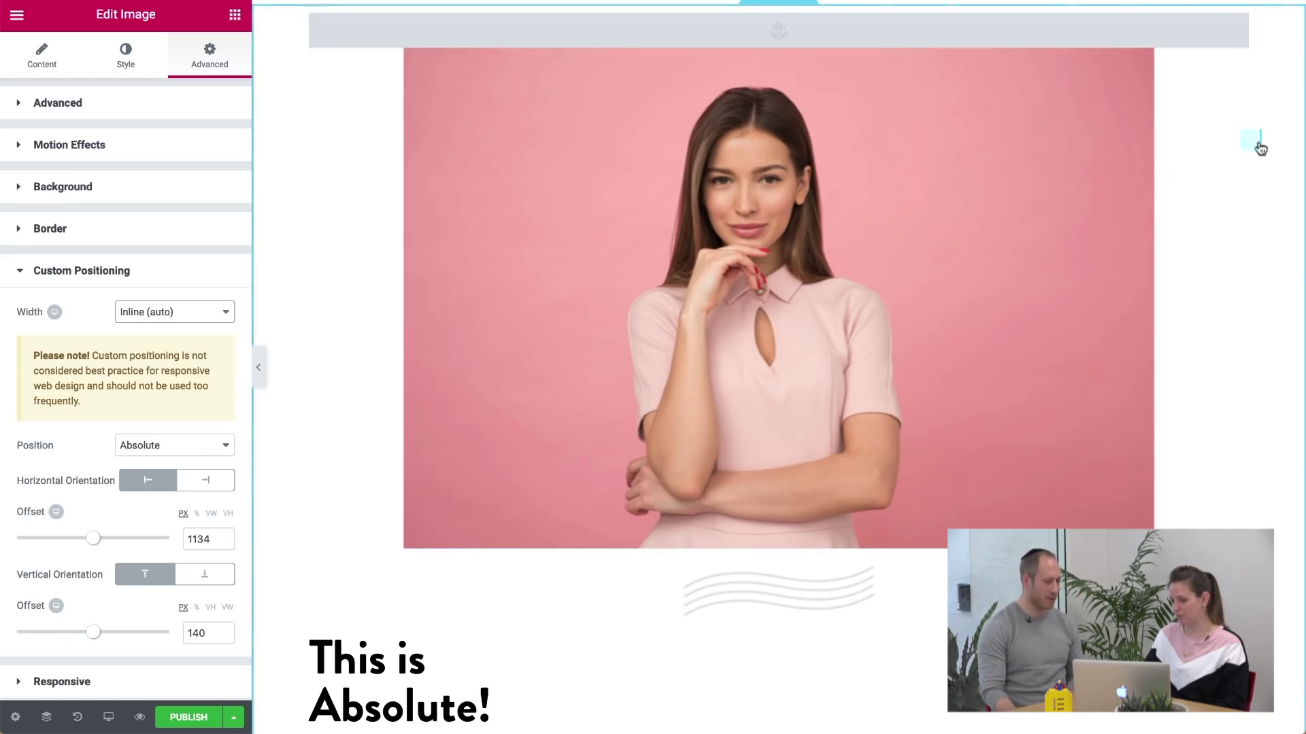
pyautogui.moveTo(1250, 148); pyautogui.dragTo(1004, 220)
pyautogui.moveTo(1052, 294); pyautogui.dragTo(378, 212)
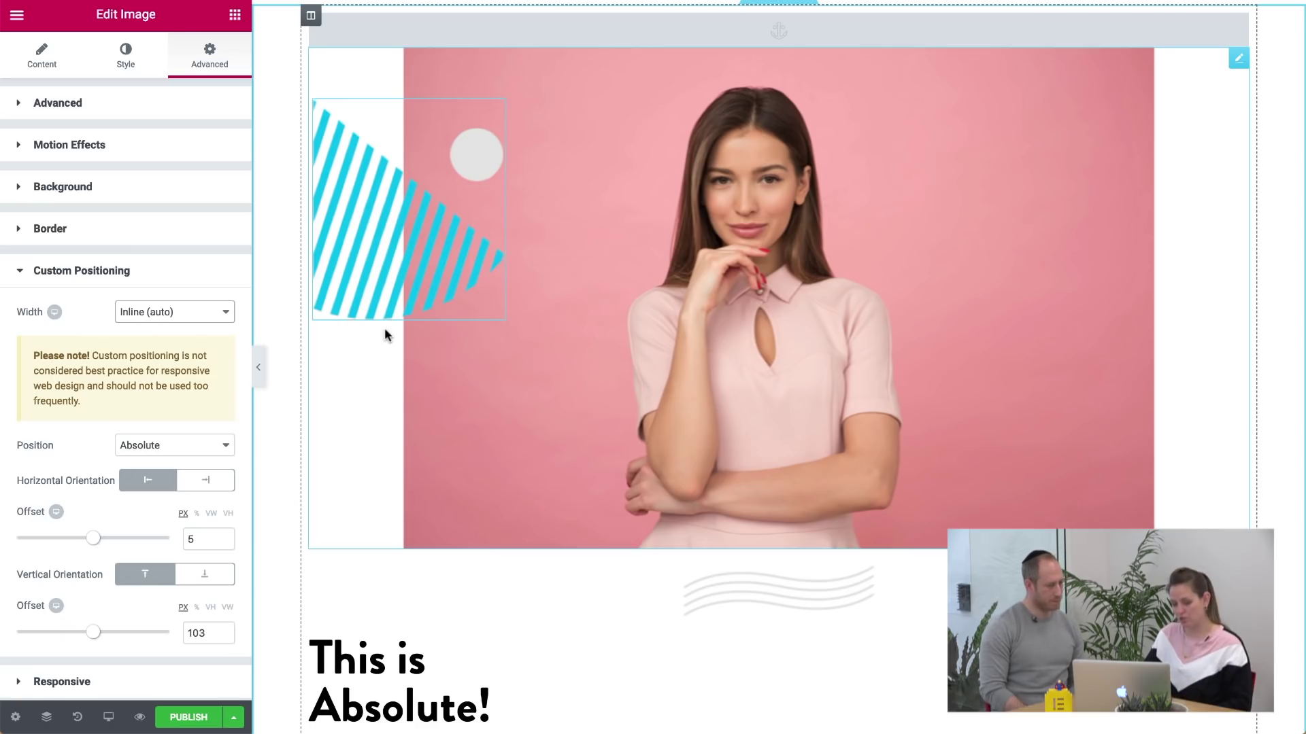
# Step: Set the striped triangle image's positioning width to Custom at 151 px, and resize it on the canvas to about 204 px and back to 181 px
pyautogui.click(207, 314)
pyautogui.click(204, 325)
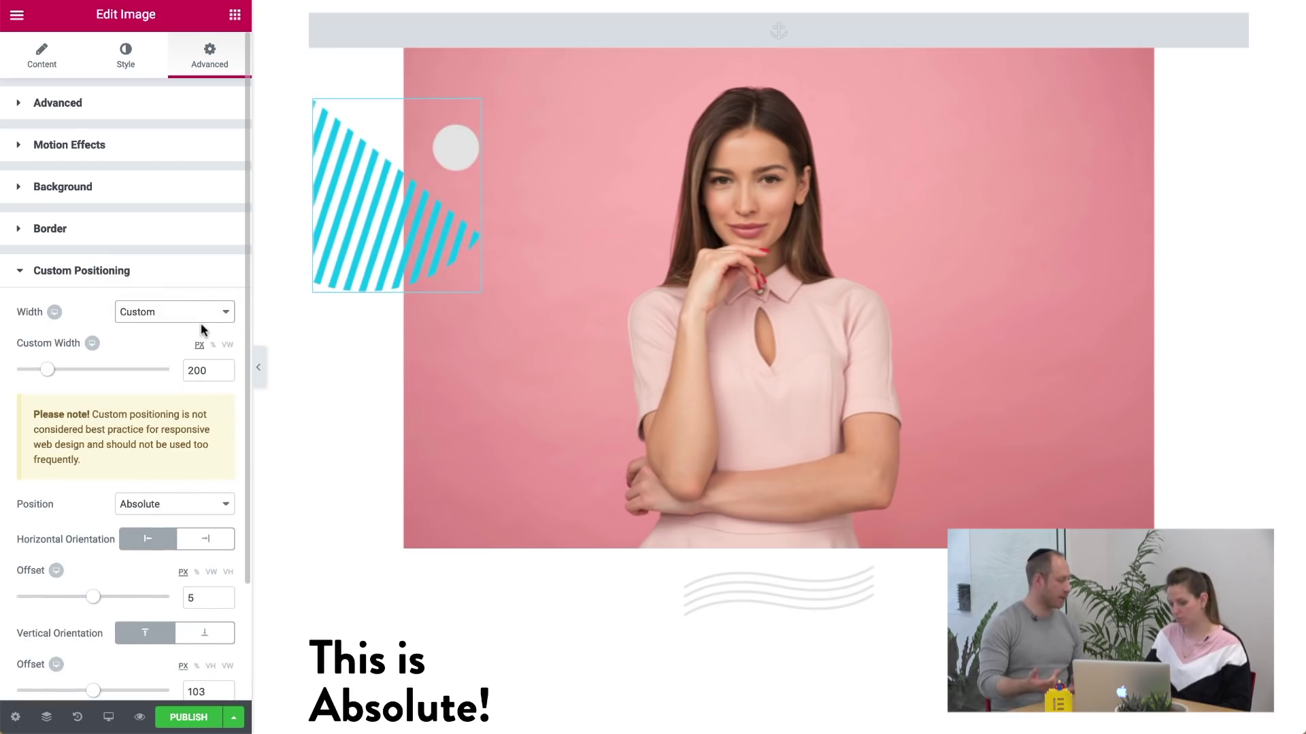
pyautogui.moveTo(44, 370); pyautogui.dragTo(39, 373)
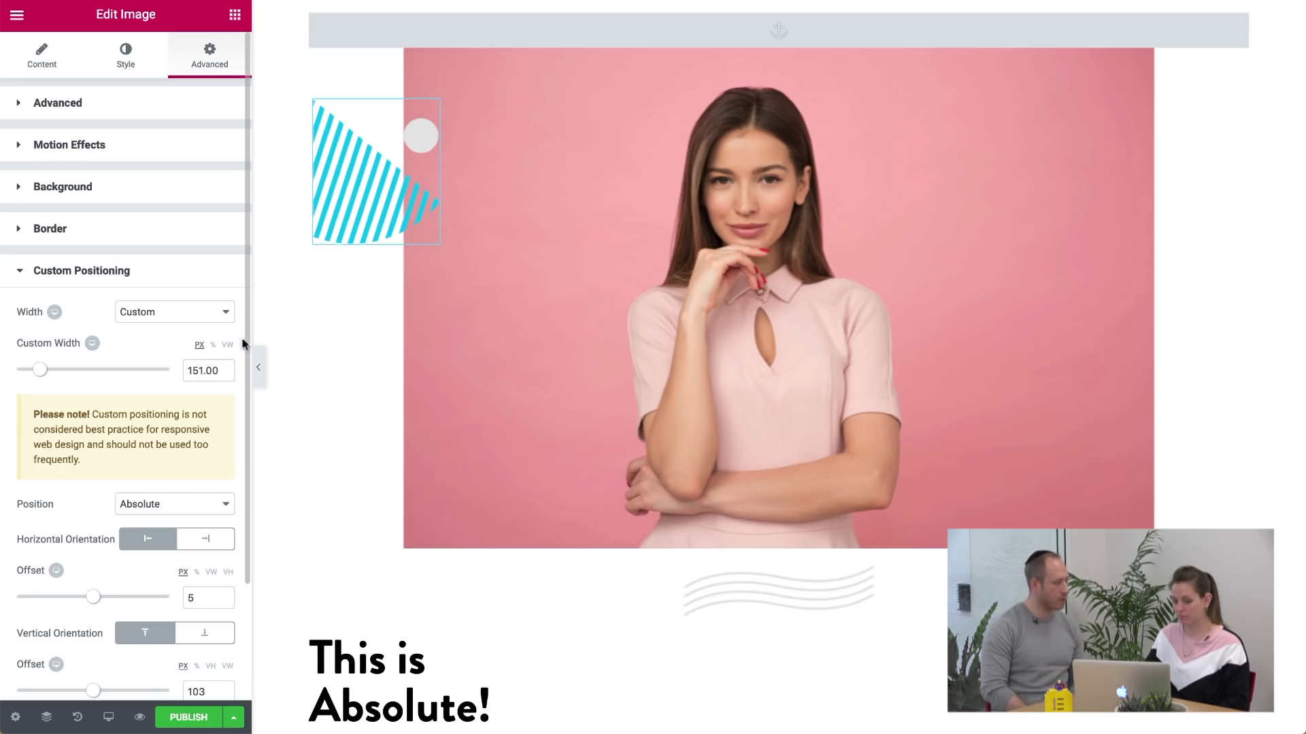
pyautogui.moveTo(439, 243); pyautogui.dragTo(483, 243)
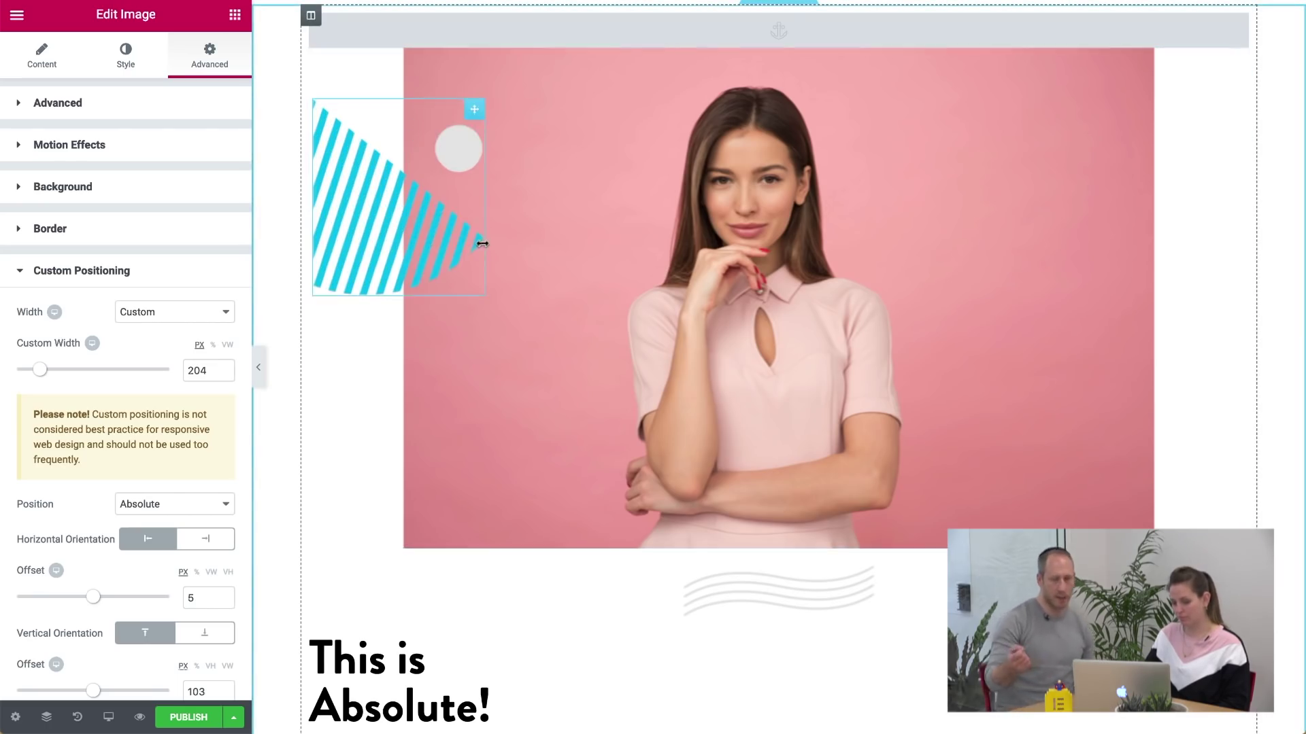
pyautogui.moveTo(314, 294)
pyautogui.mouseDown()
pyautogui.moveTo(372, 276)
pyautogui.moveTo(313, 309)
pyautogui.moveTo(344, 275)
pyautogui.moveTo(333, 283)
pyautogui.mouseUp()
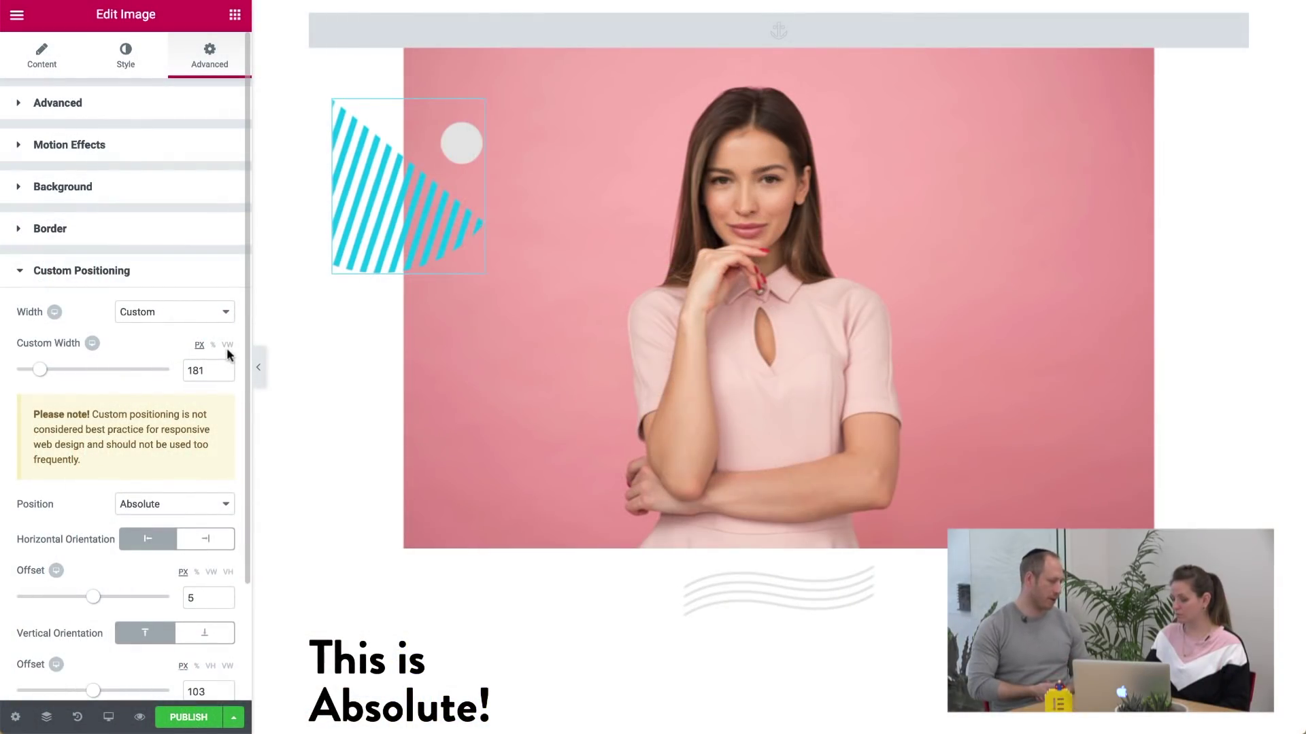
# Step: Try other units for the striped triangle image's custom width, using 15% and 20 VW
pyautogui.click(213, 346)
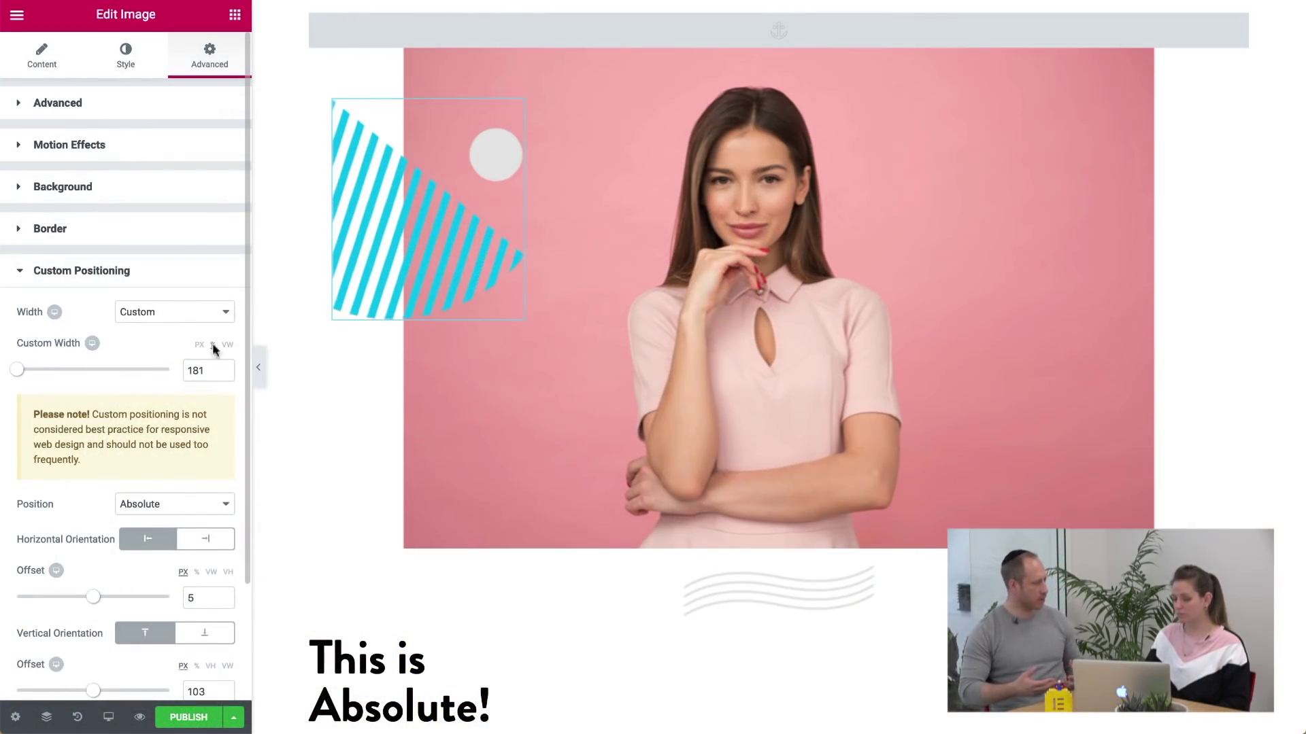
pyautogui.moveTo(15, 370); pyautogui.dragTo(45, 377)
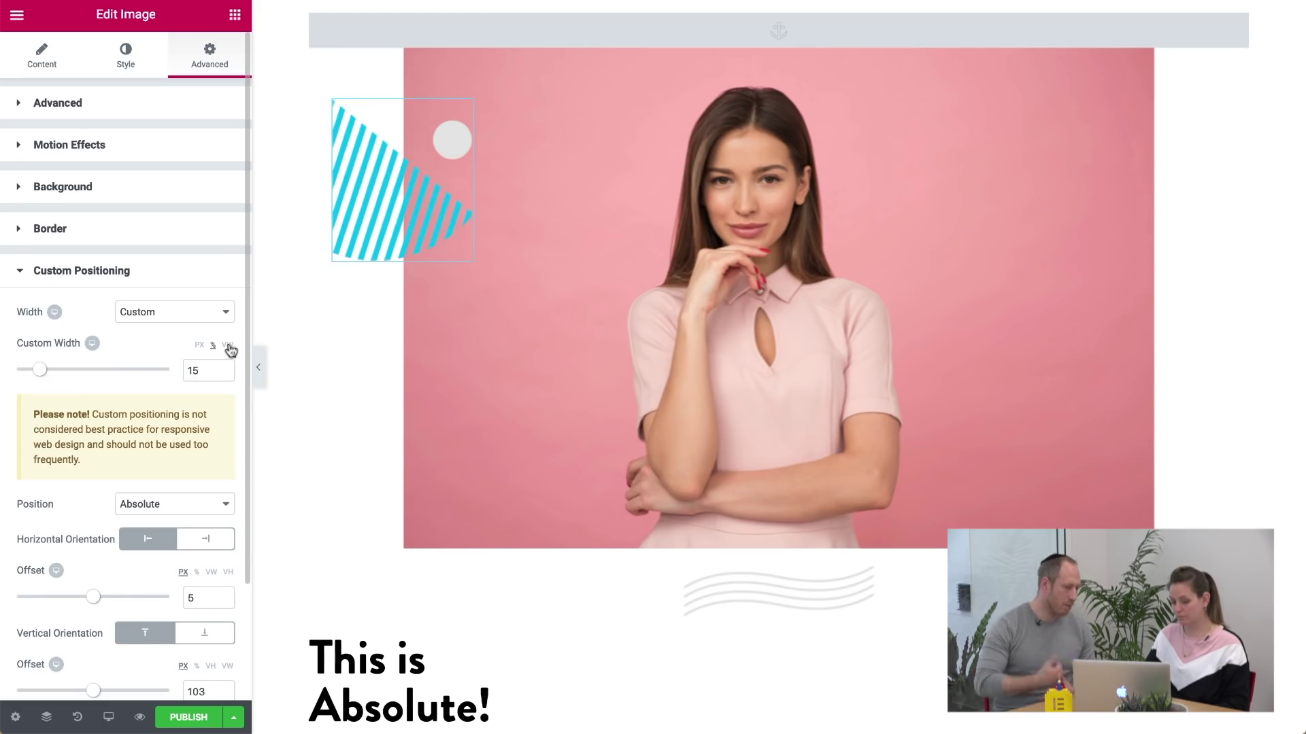
pyautogui.click(227, 344)
pyautogui.moveTo(17, 379); pyautogui.dragTo(47, 373)
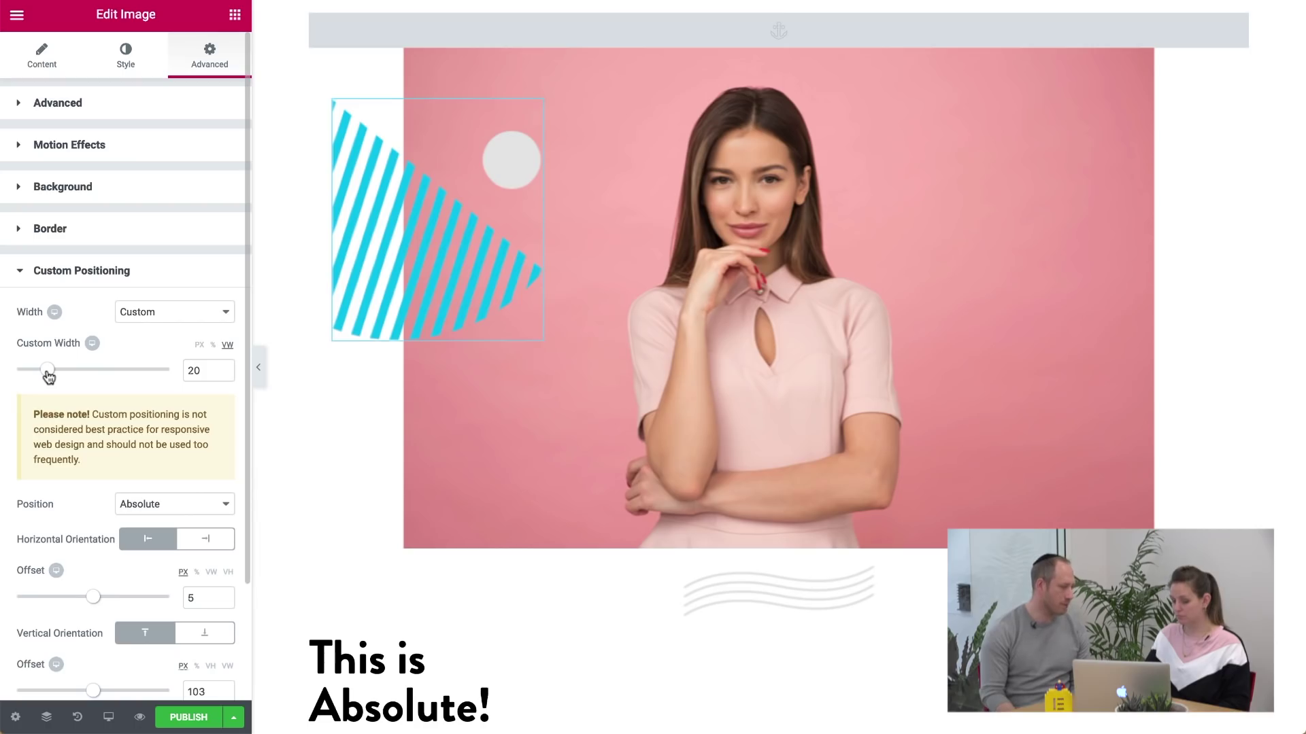
# Step: Set the striped triangle image's custom width to 15% and move it down the portrait's left edge, to offsets of about 4 px and 351 px
pyautogui.click(199, 345)
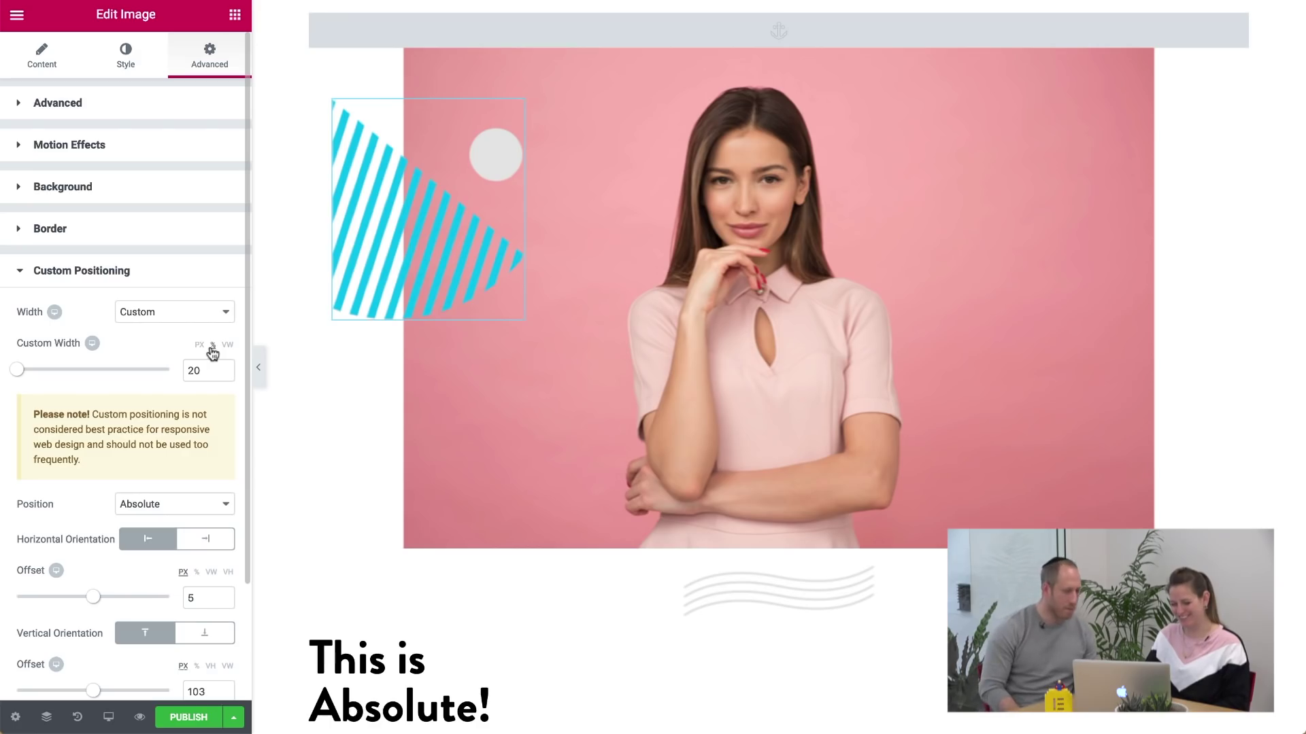
pyautogui.moveTo(19, 371); pyautogui.dragTo(39, 375)
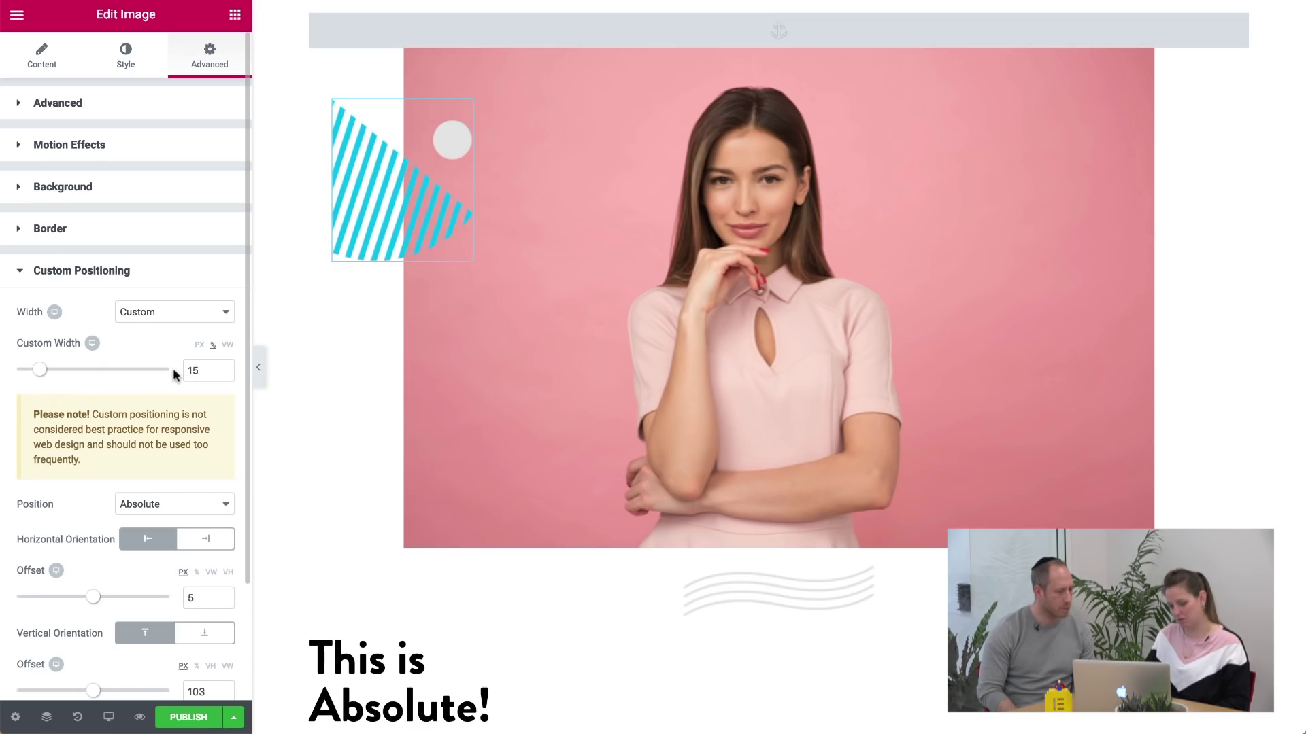
pyautogui.moveTo(368, 213); pyautogui.dragTo(354, 418)
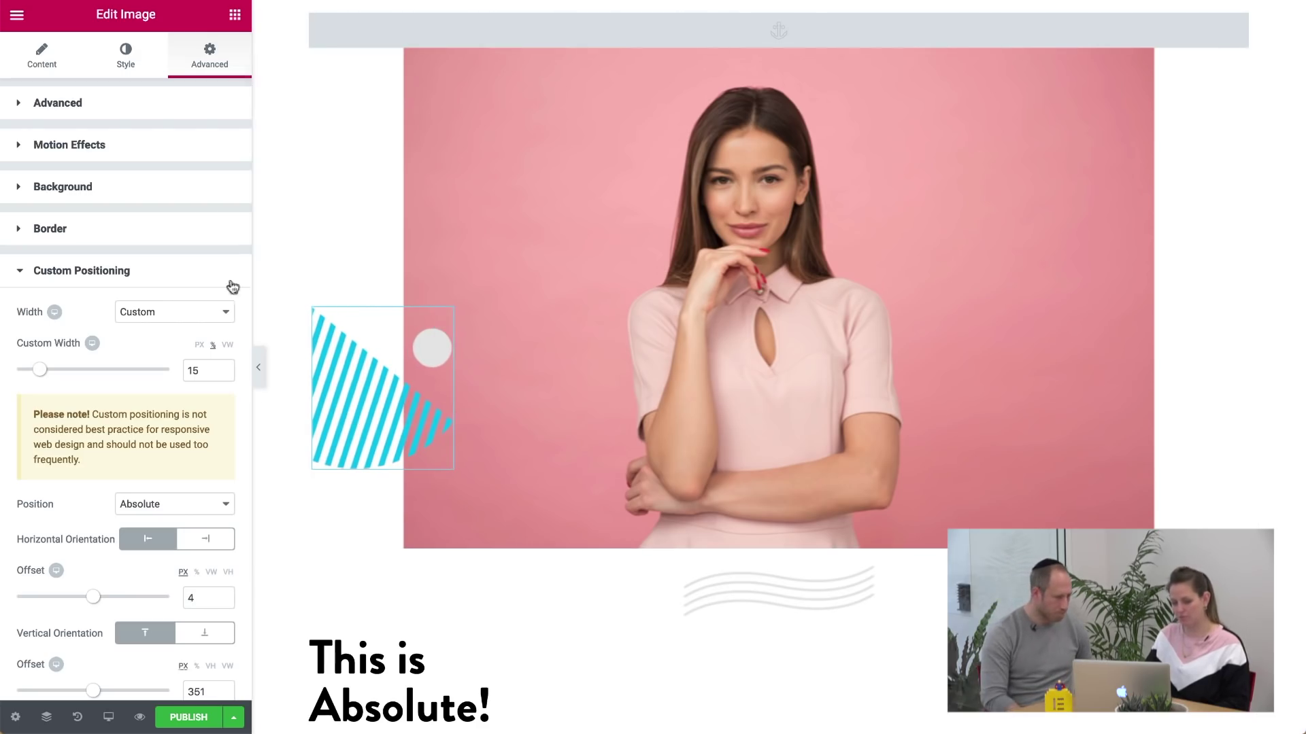
# Step: Set the wavy lines image's custom positioning to Absolute
pyautogui.click(610, 600)
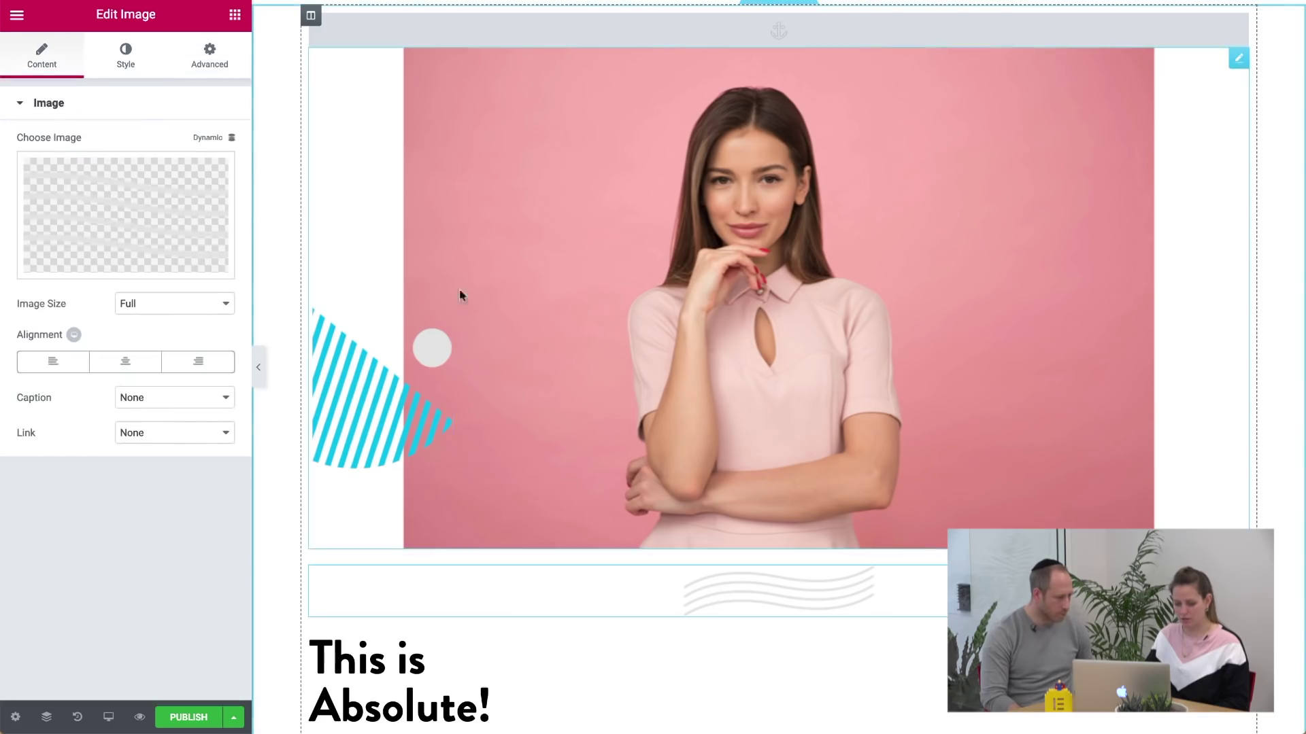
pyautogui.click(210, 54)
pyautogui.click(184, 575)
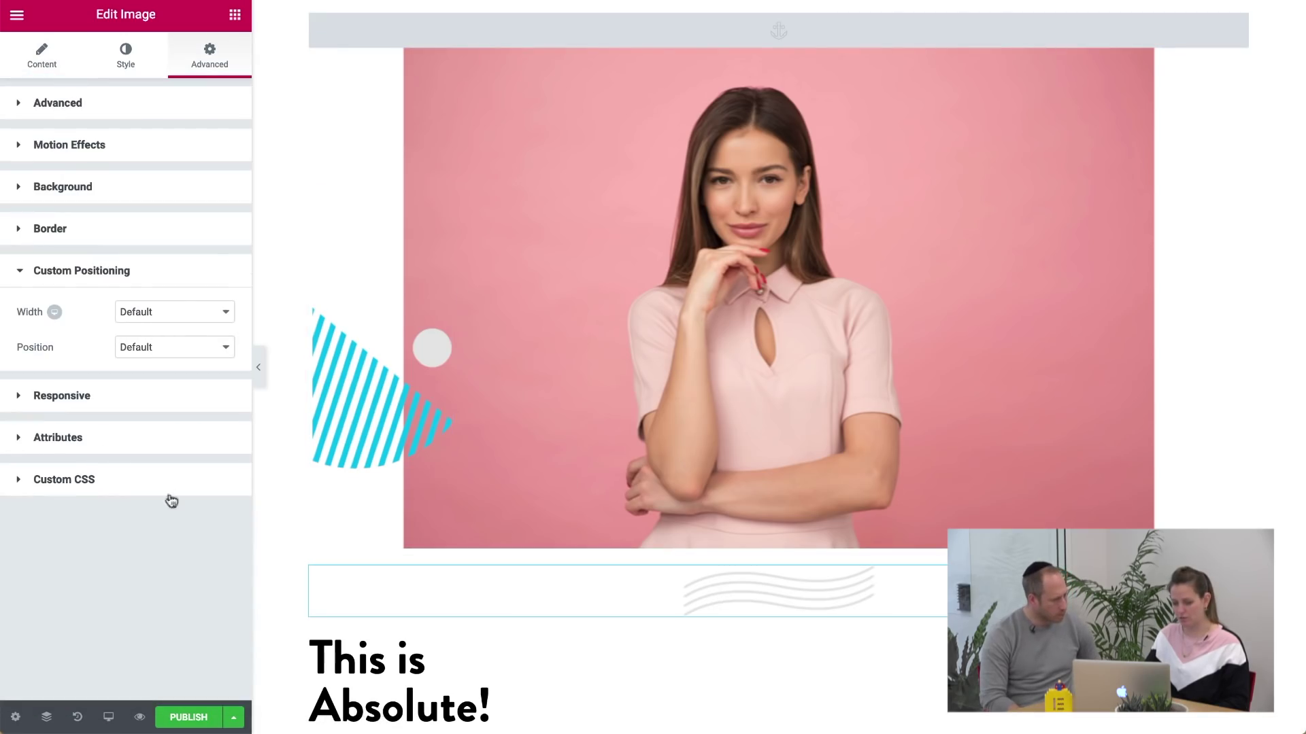
pyautogui.click(170, 347)
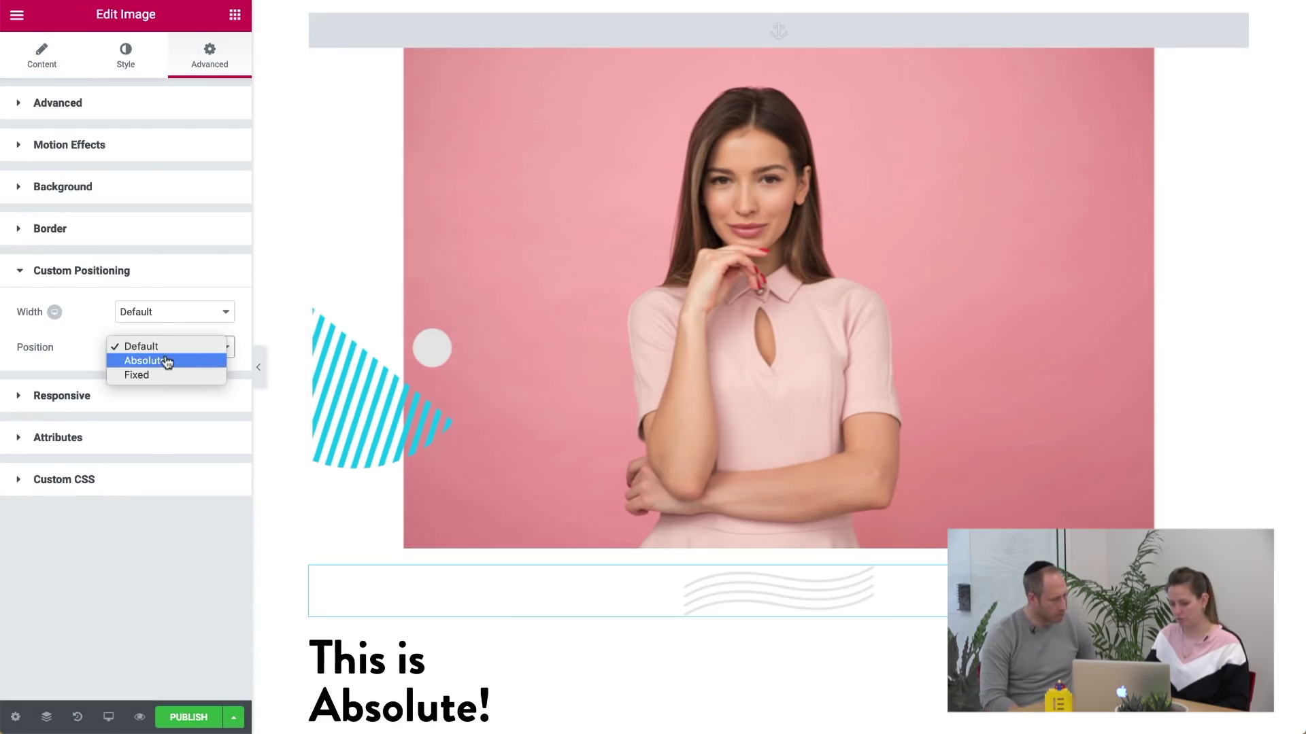
pyautogui.click(166, 361)
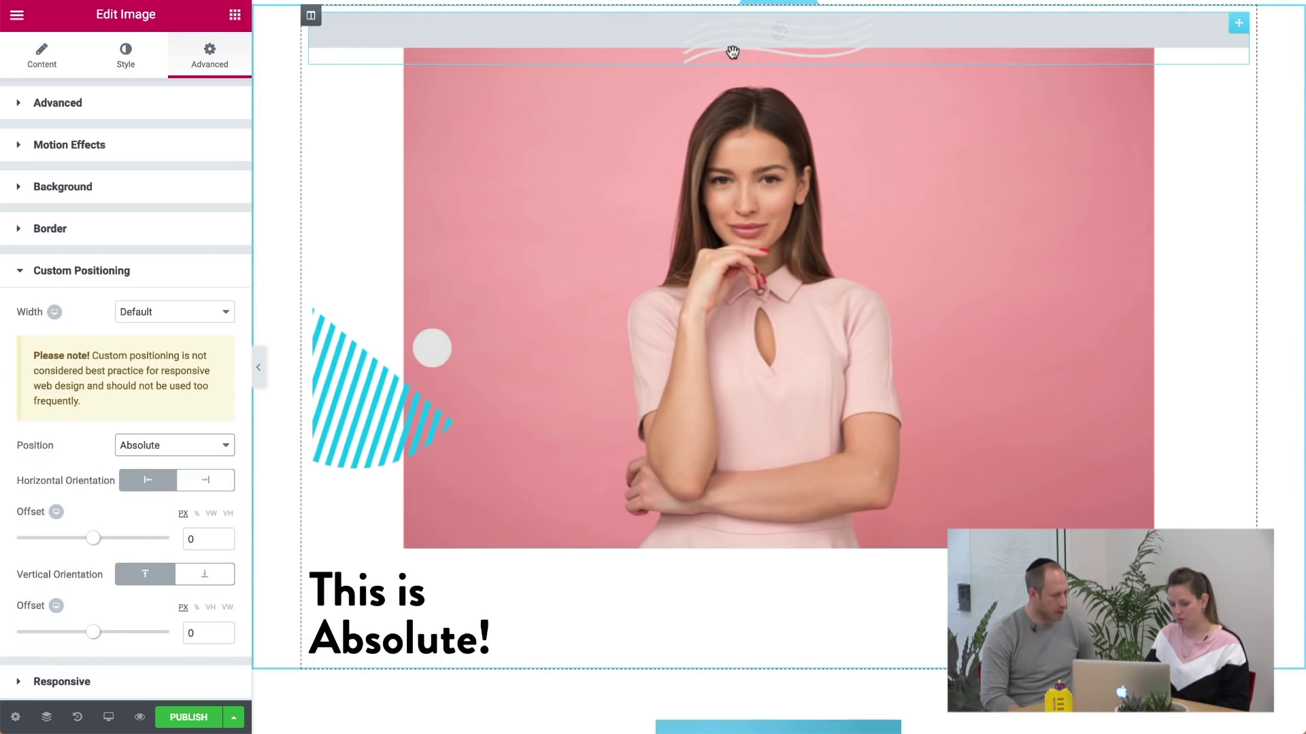
# Step: Set the "This is Absolute!" heading's custom positioning to Absolute
pyautogui.click(433, 595)
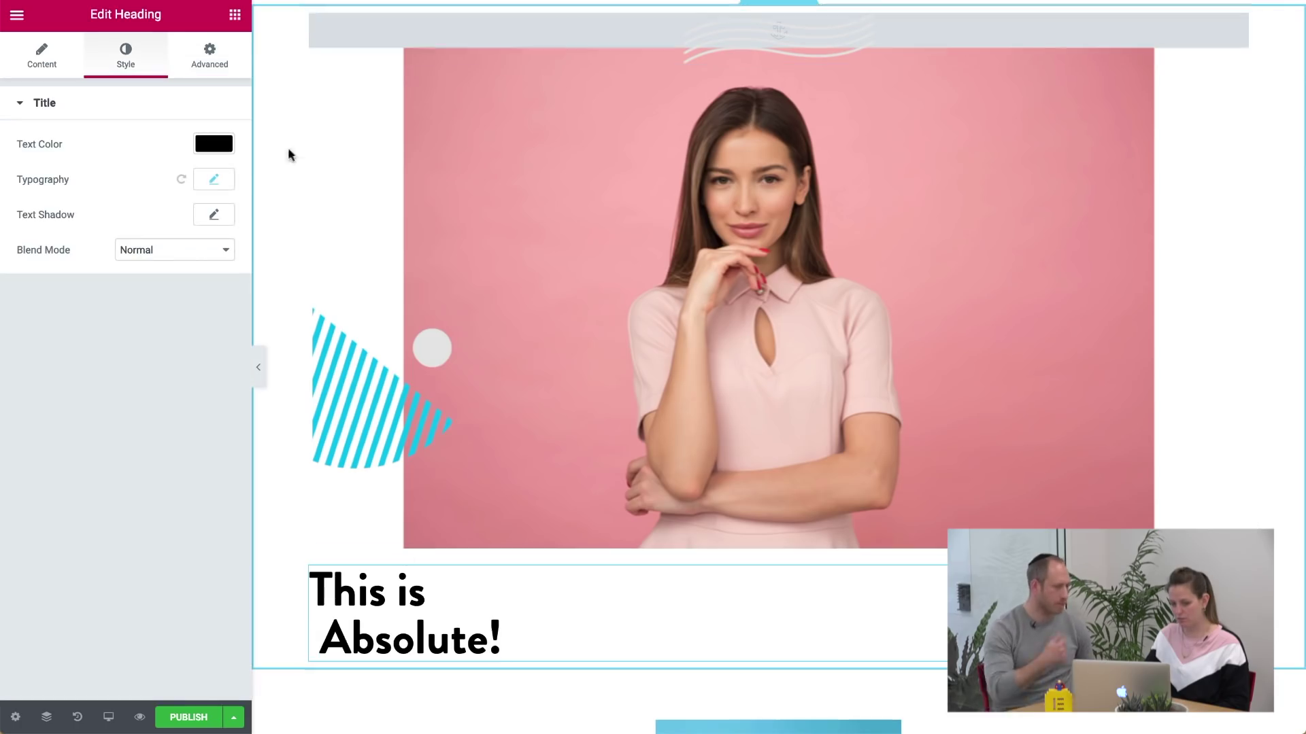
pyautogui.click(209, 56)
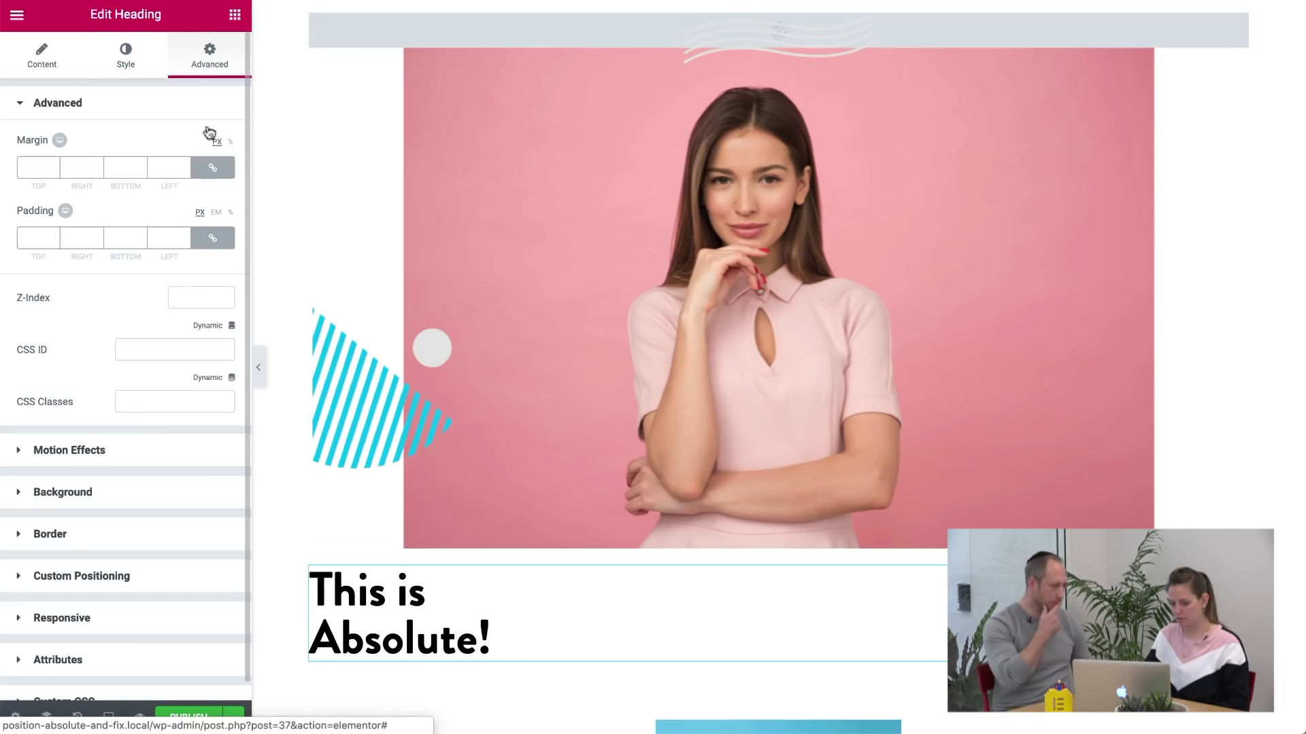
pyautogui.click(174, 577)
pyautogui.click(178, 348)
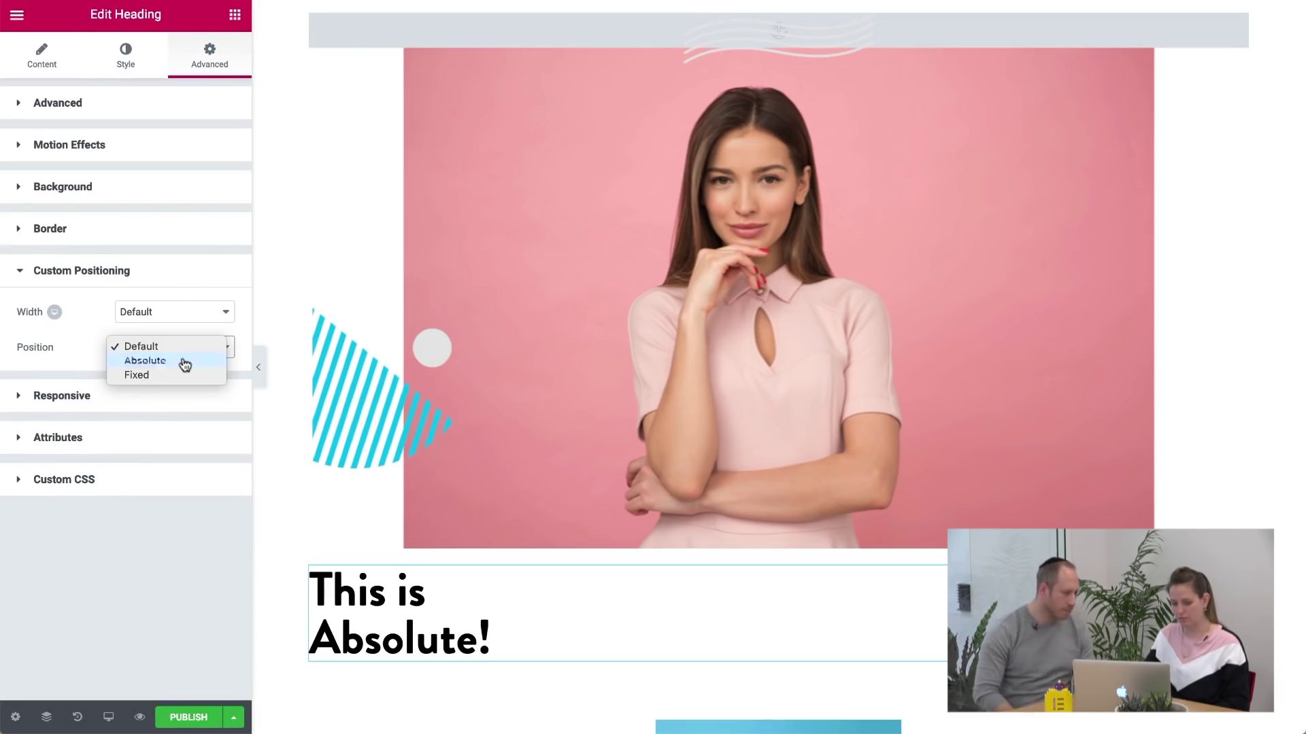
pyautogui.click(184, 364)
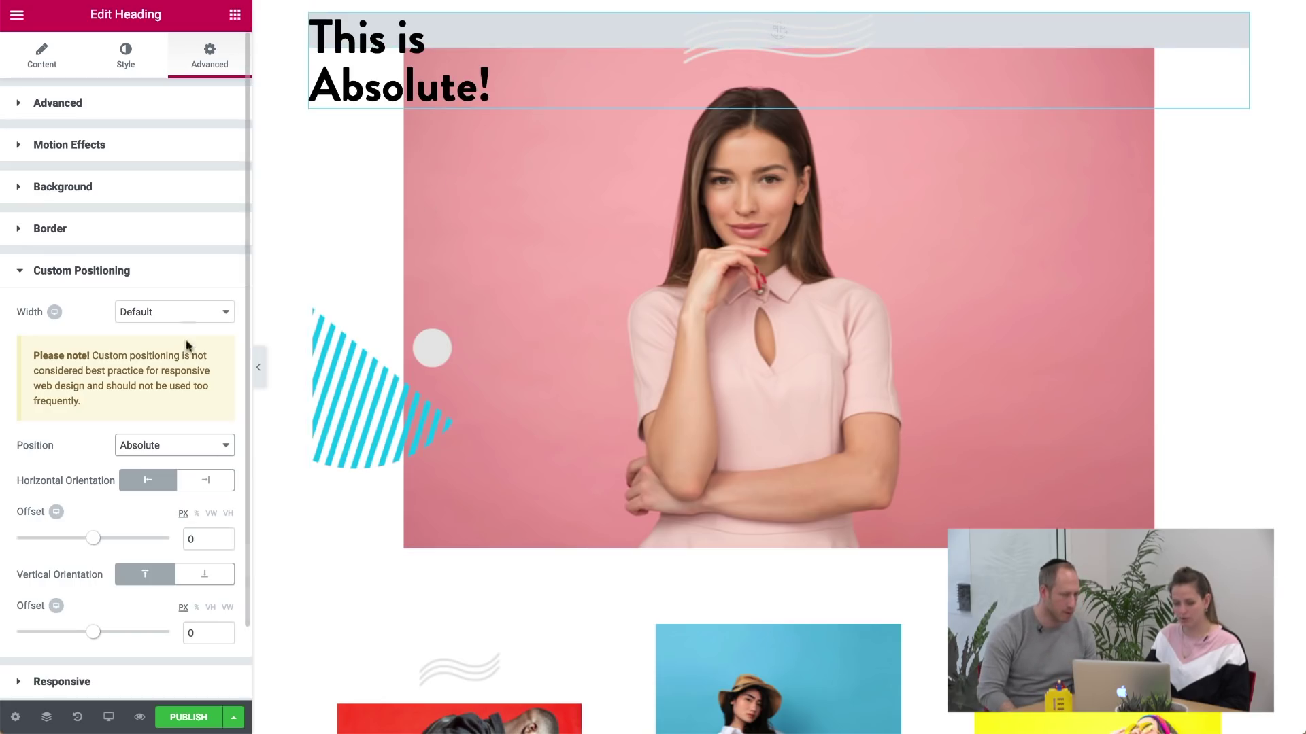
# Step: Give the heading a custom width of 25% and move it over the portrait's lower-right edge, to offsets of about 879 px and 490 px
pyautogui.click(182, 313)
pyautogui.click(192, 355)
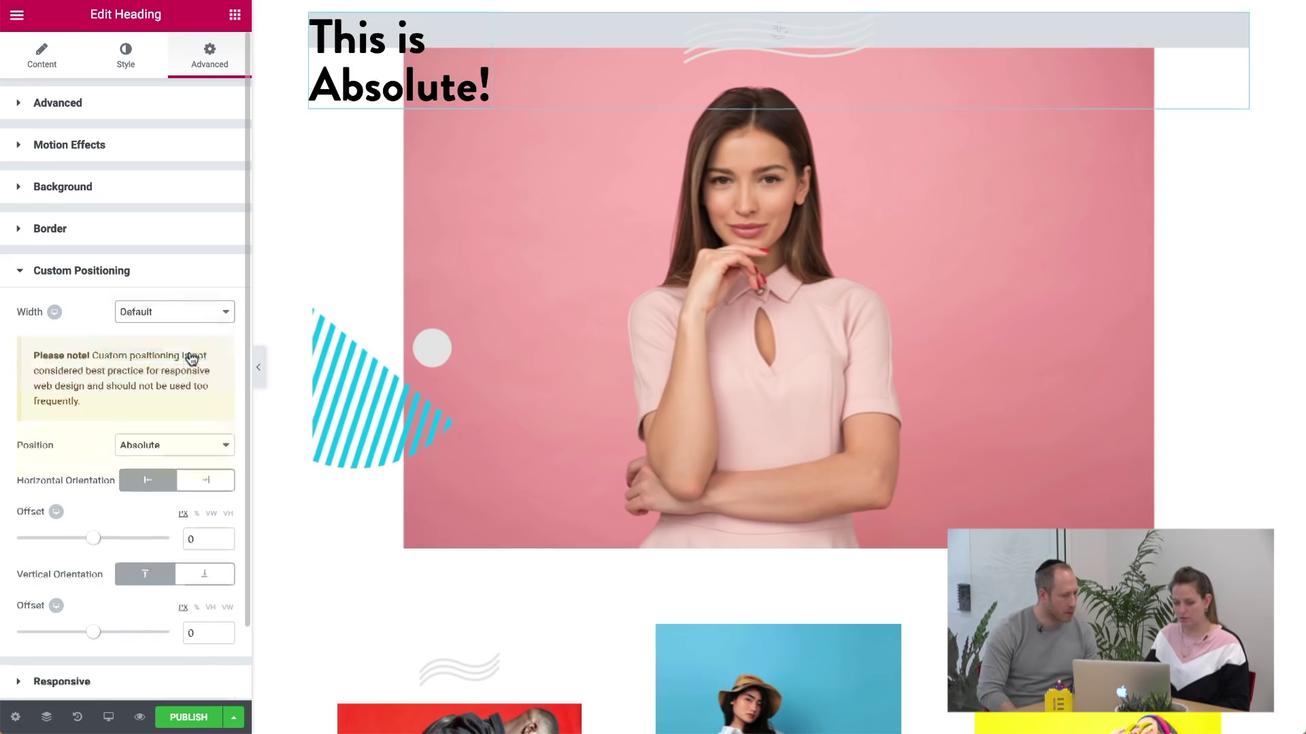
pyautogui.click(213, 345)
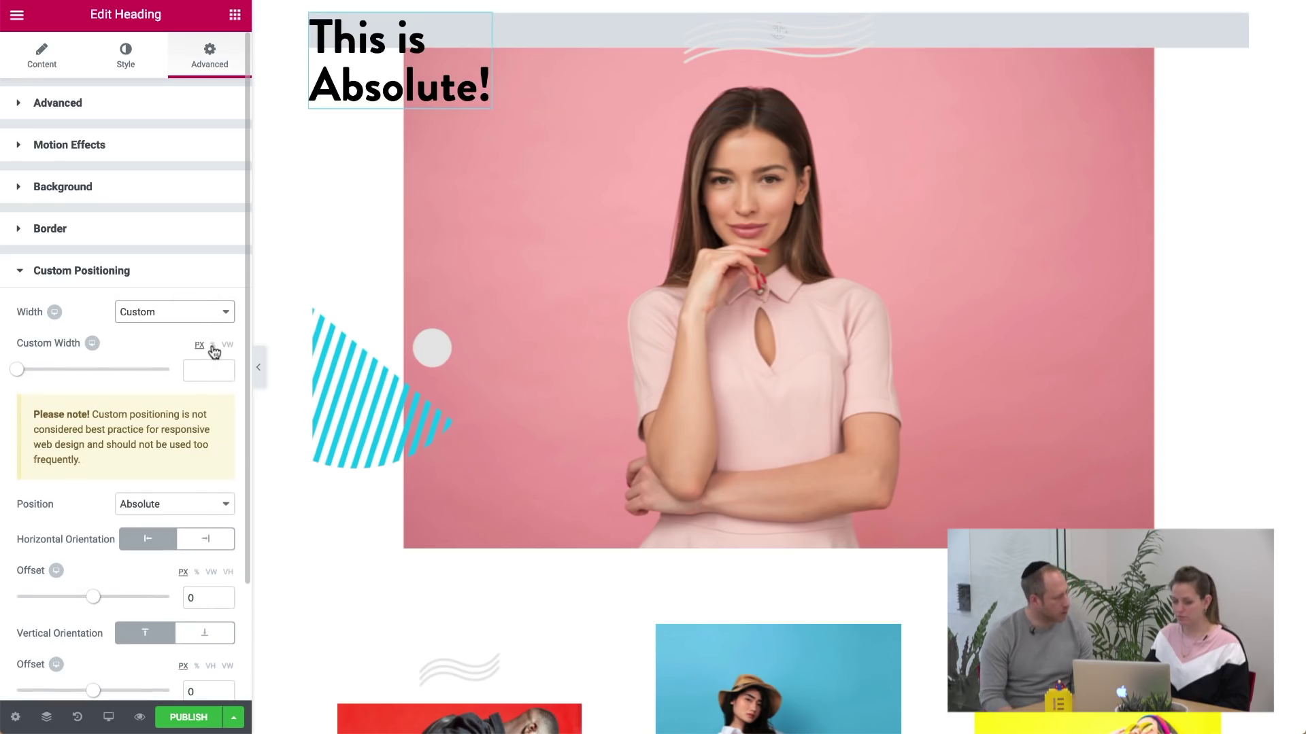
pyautogui.moveTo(23, 376); pyautogui.dragTo(62, 375)
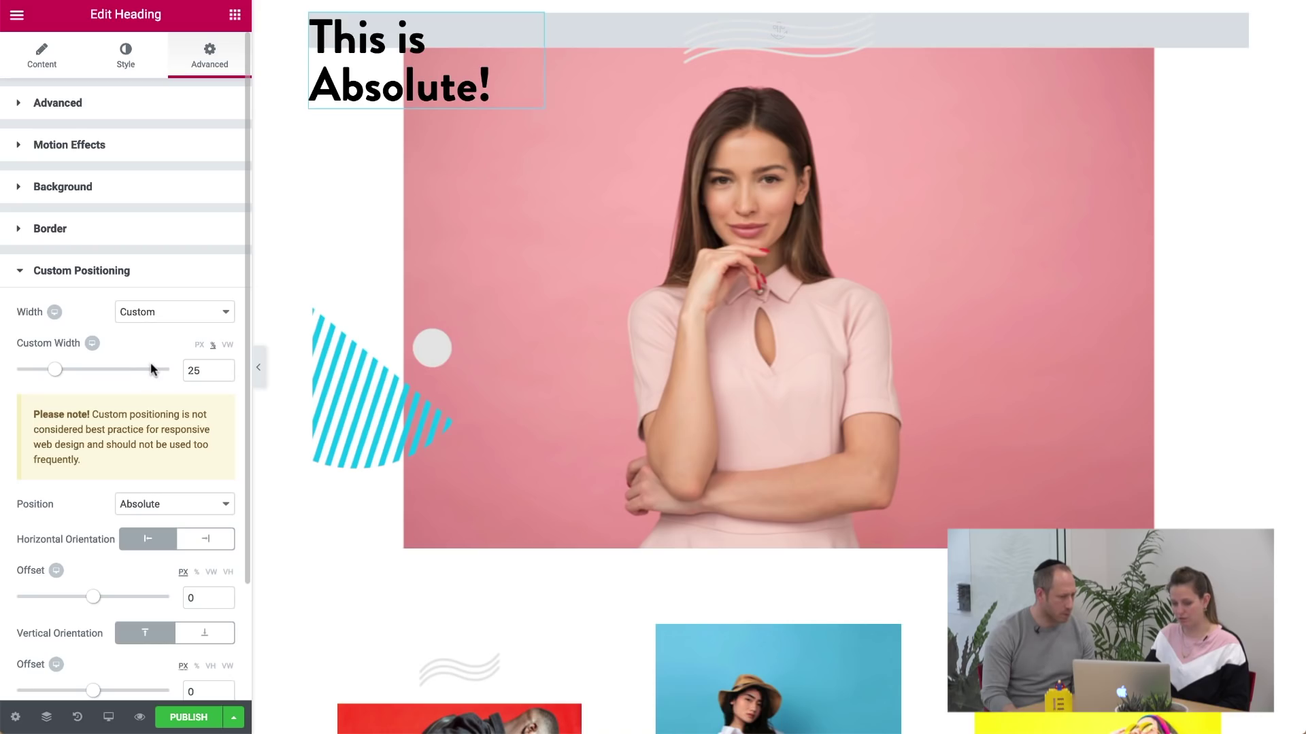
pyautogui.moveTo(384, 78); pyautogui.dragTo(1121, 489)
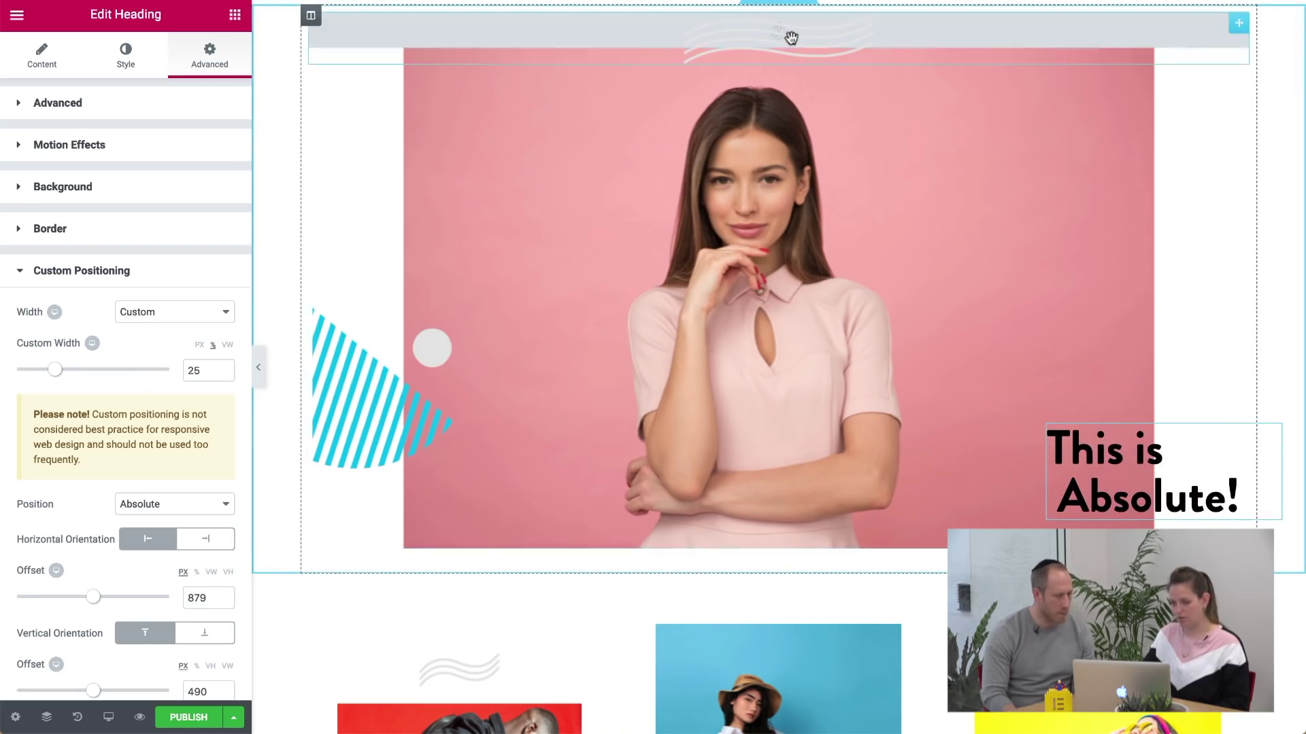
# Step: Set the wavy lines image's custom width to 15% and move it over the portrait's left edge, at a vertical offset of about 206 px
pyautogui.click(791, 37)
pyautogui.click(153, 311)
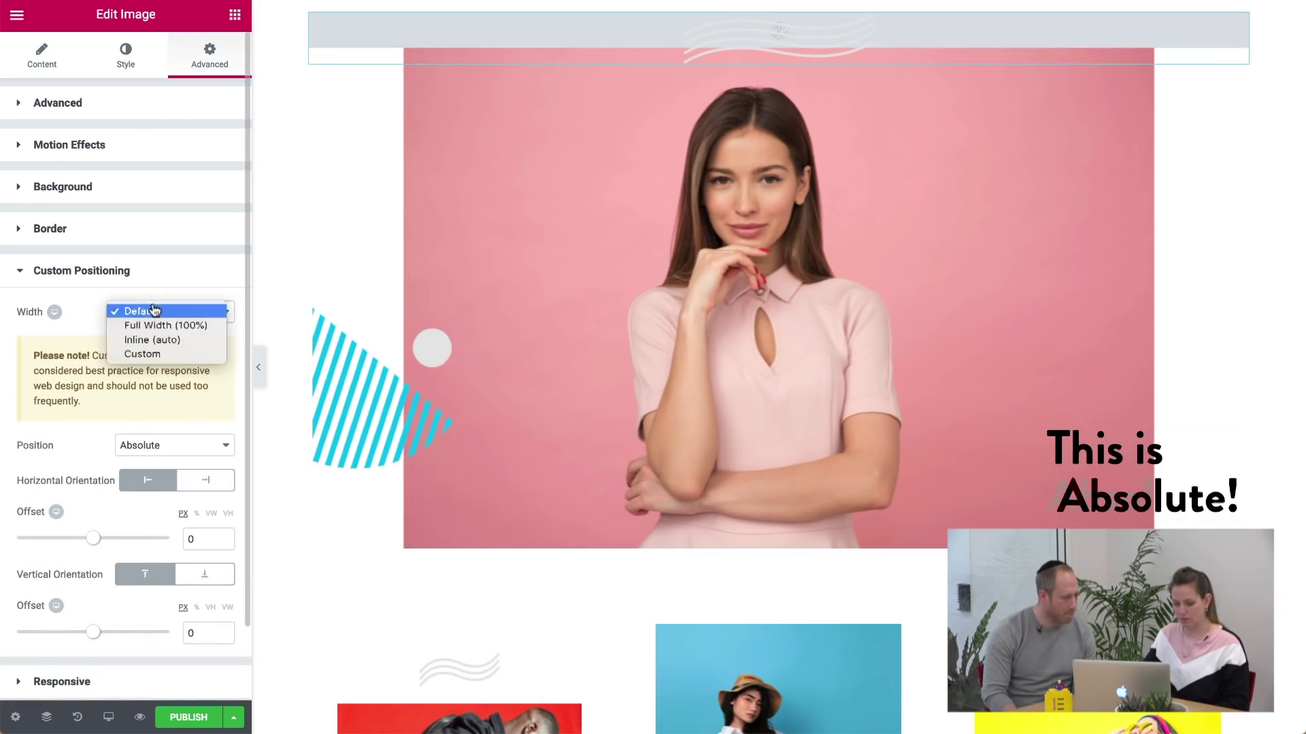
pyautogui.click(143, 354)
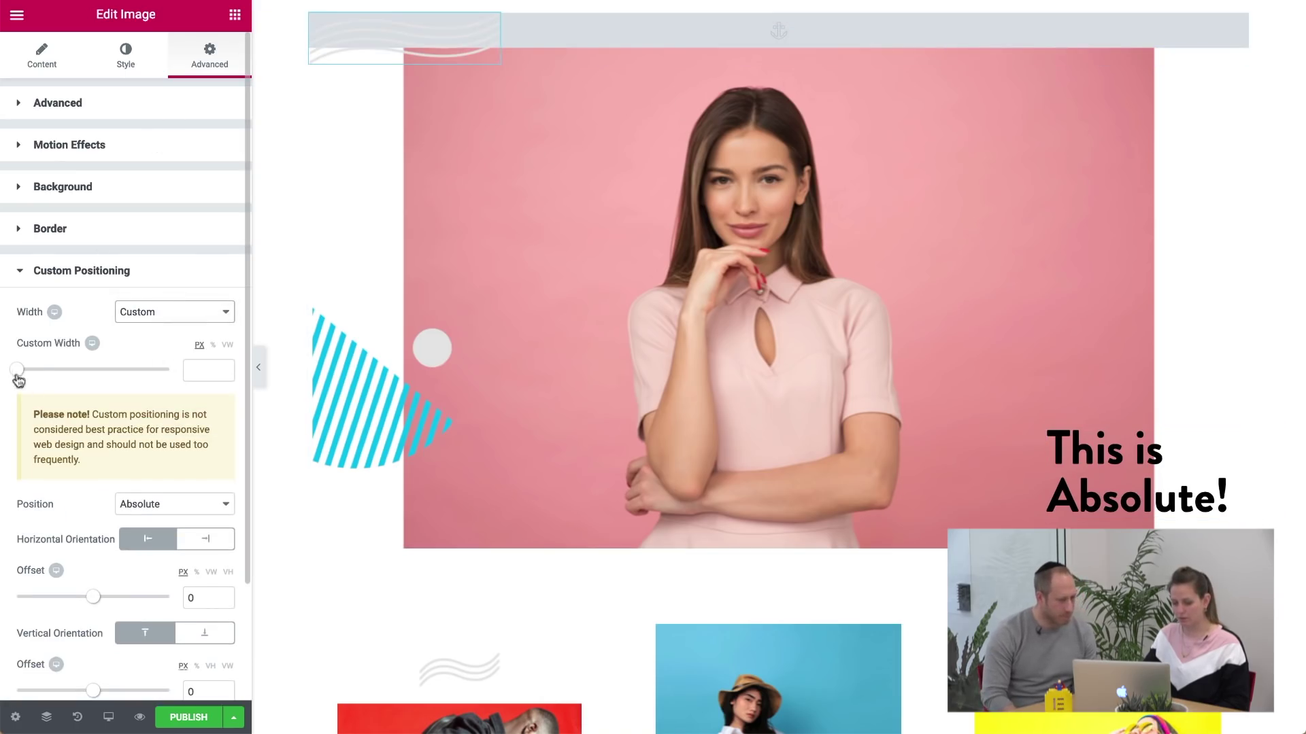
pyautogui.click(213, 345)
pyautogui.moveTo(17, 373); pyautogui.dragTo(40, 374)
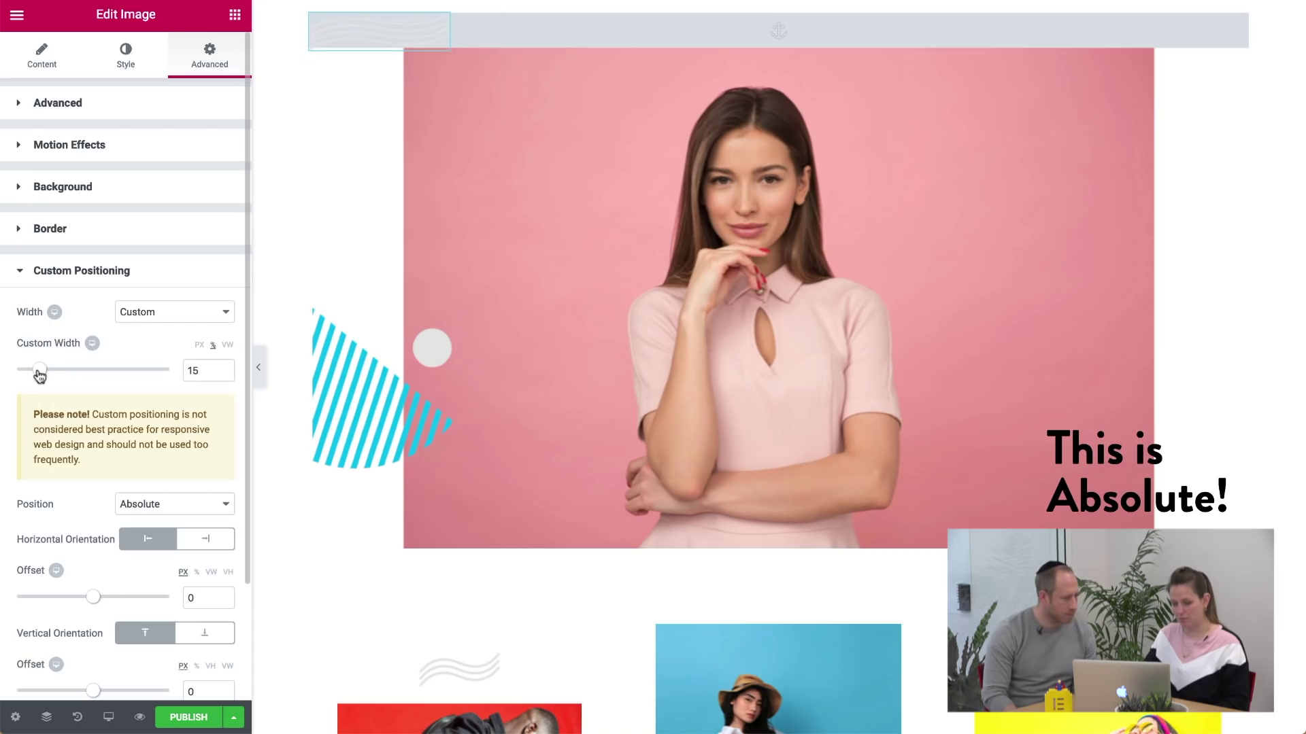
pyautogui.moveTo(364, 39); pyautogui.dragTo(366, 207)
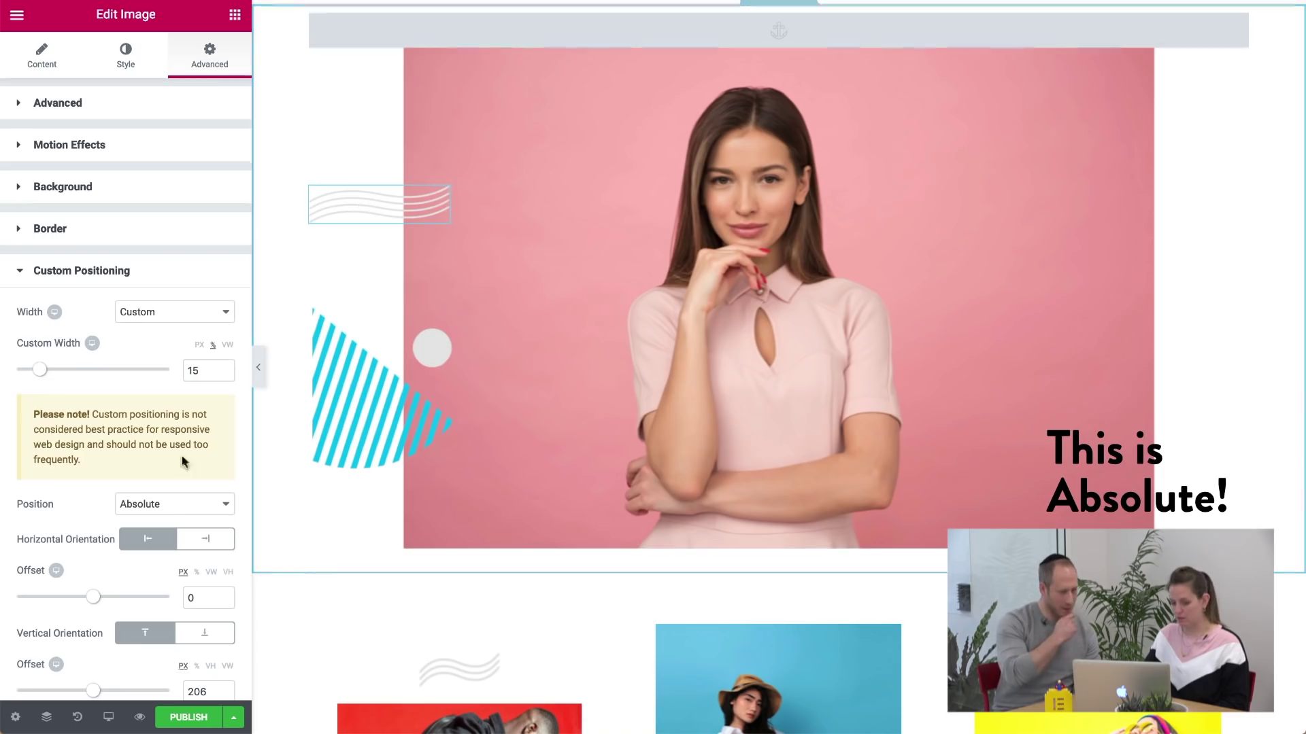
pyautogui.scroll(-3, 158, 544)
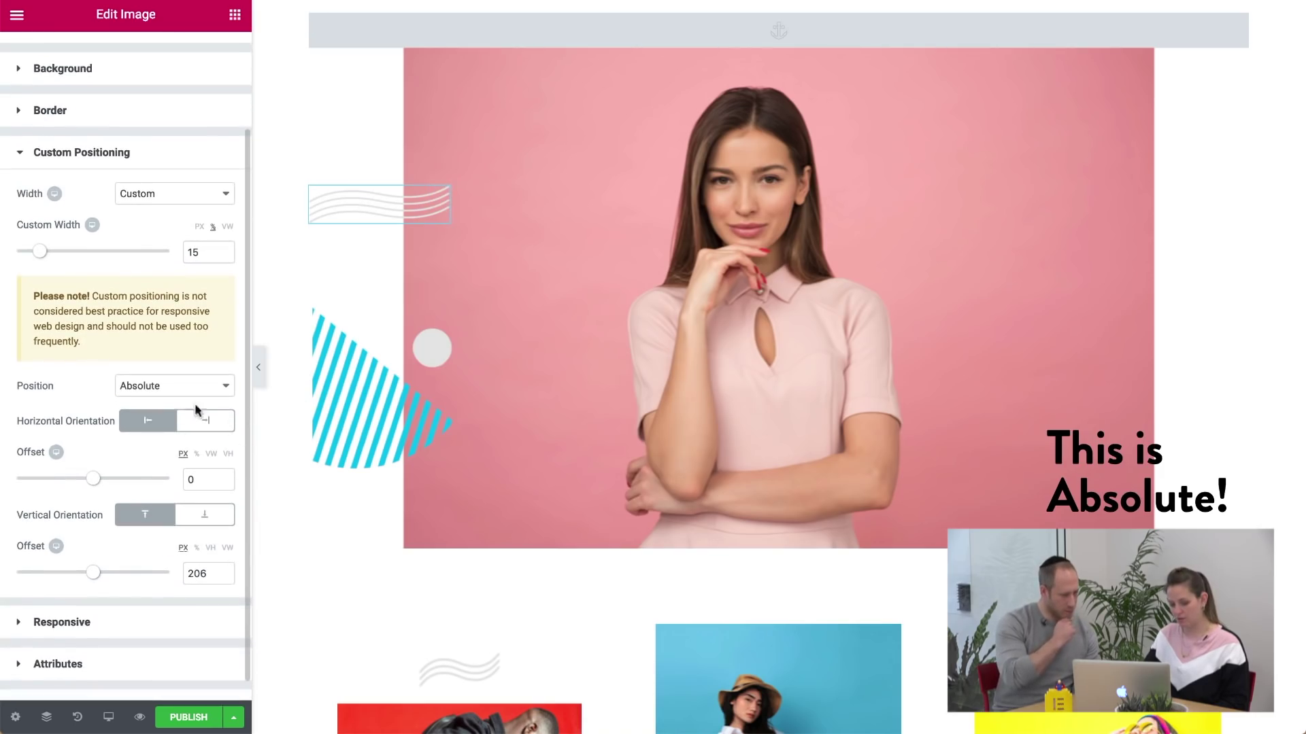
pyautogui.scroll(-1, 184, 538)
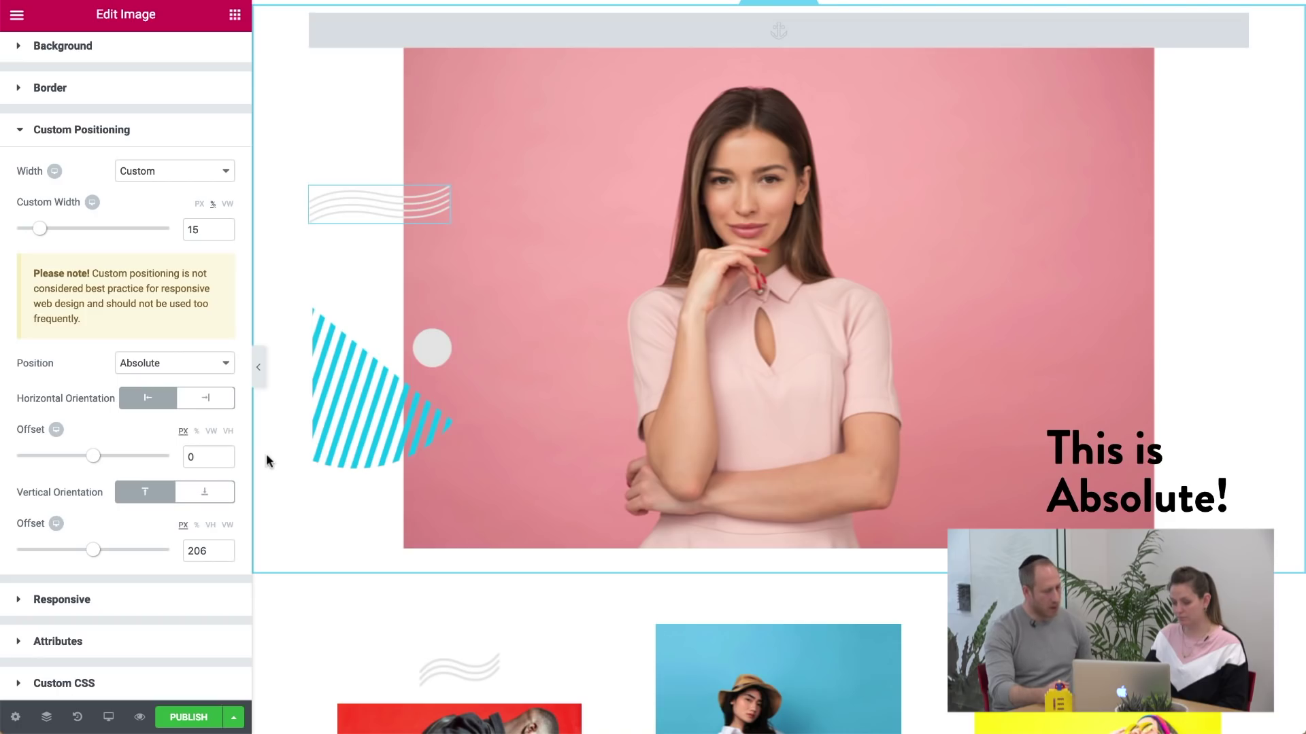
# Step: Select the heading and compare its placement in the tablet and mobile previews, returning to the desktop view
pyautogui.click(1180, 507)
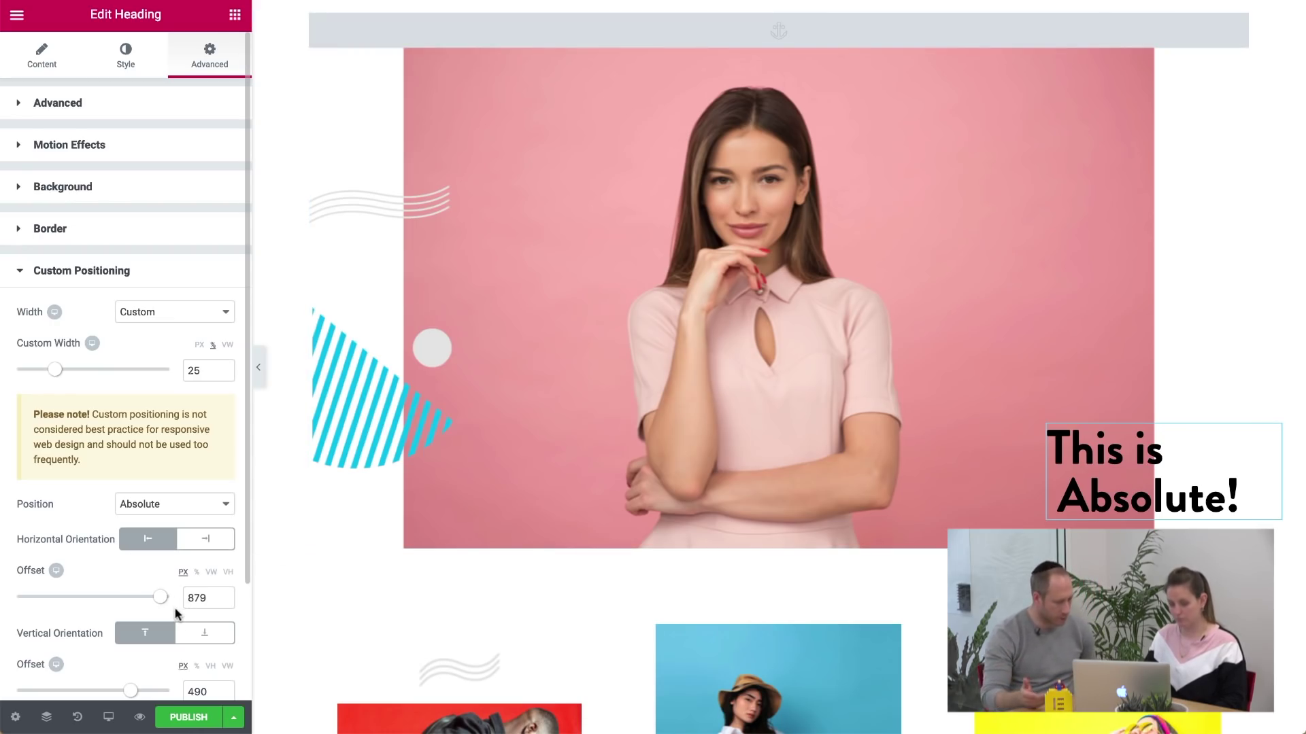
pyautogui.scroll(-2, 175, 614)
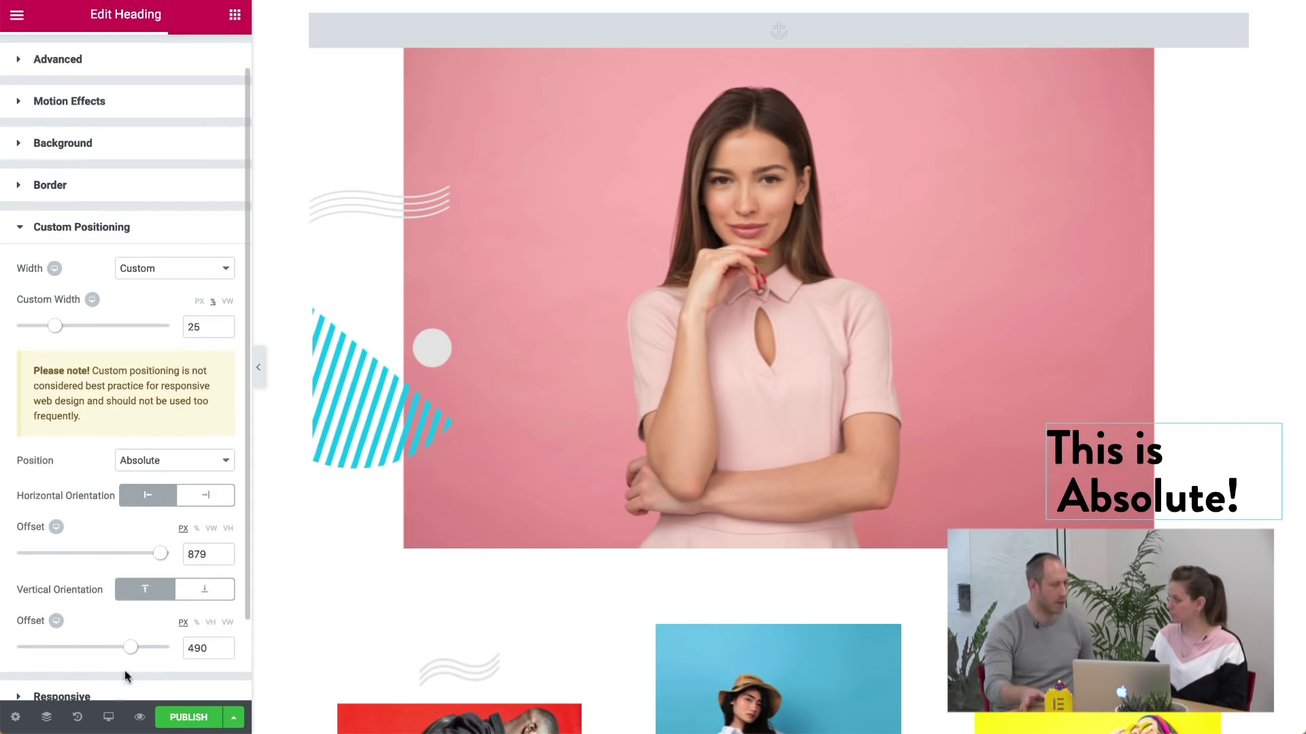
pyautogui.click(108, 717)
pyautogui.click(120, 643)
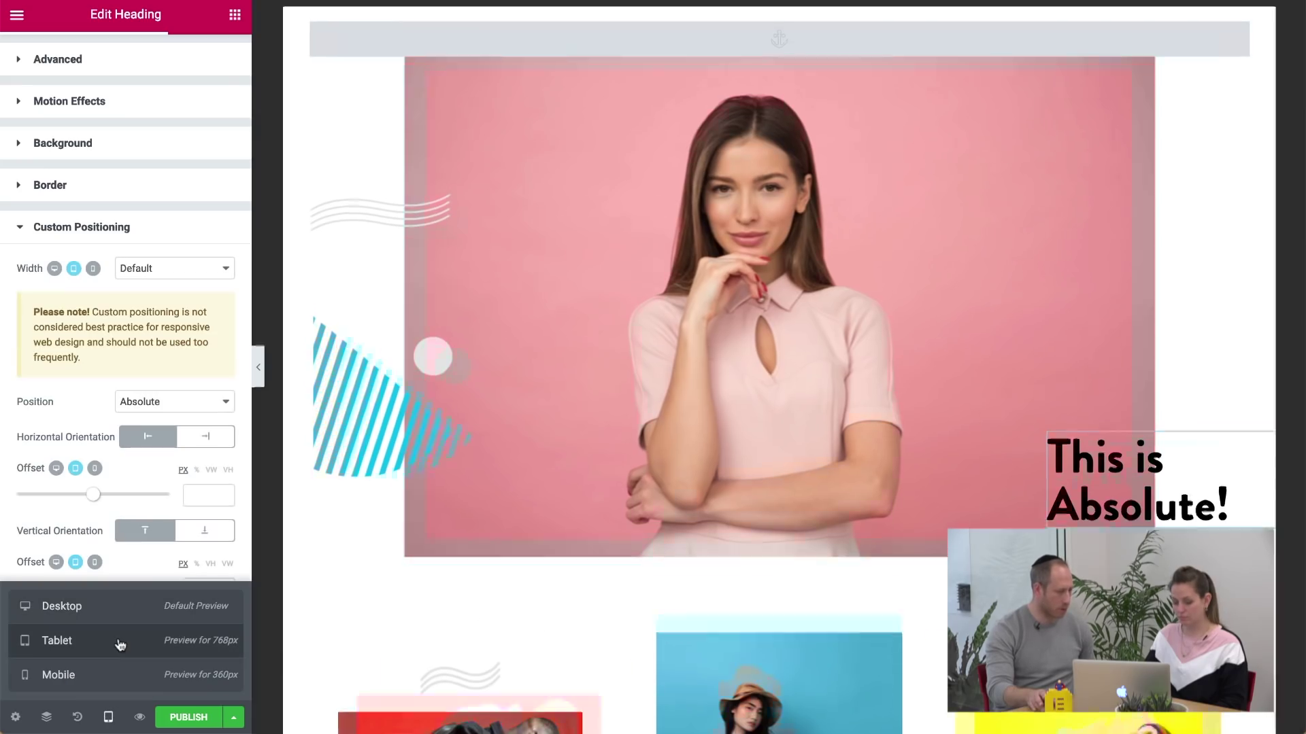
pyautogui.click(141, 675)
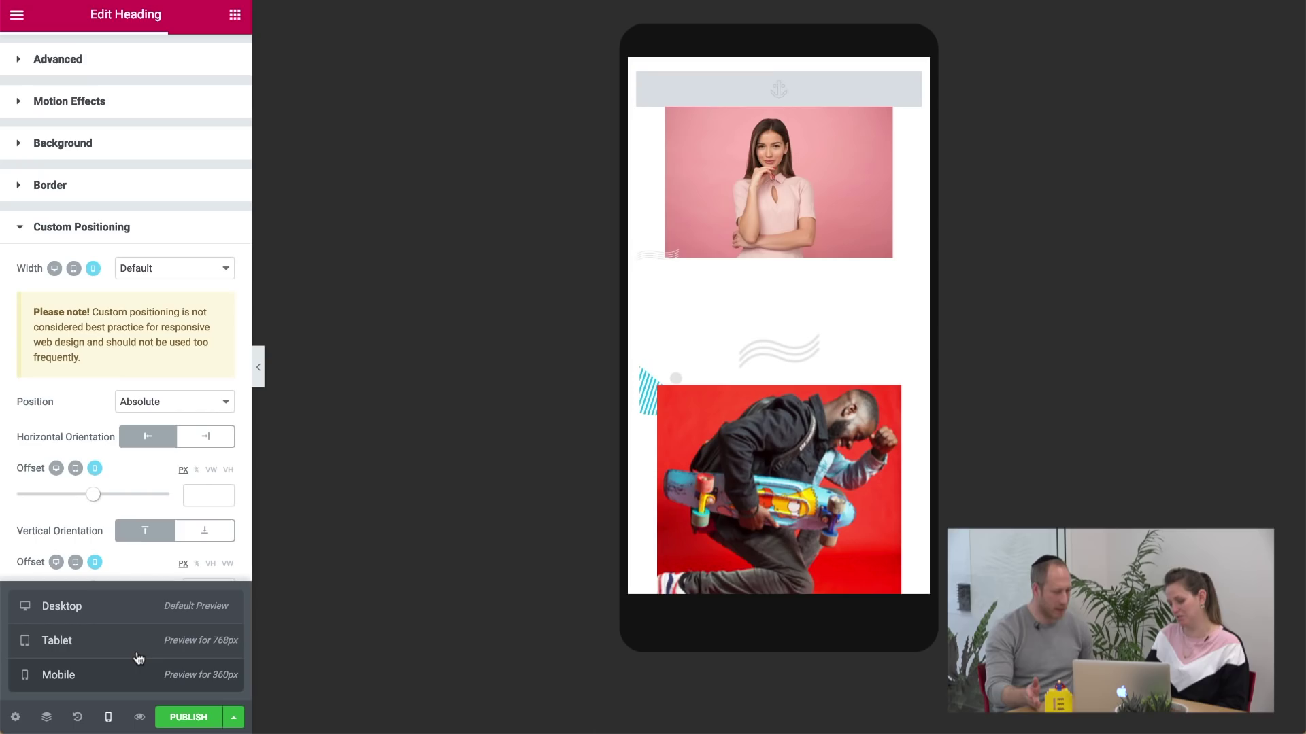
pyautogui.click(138, 654)
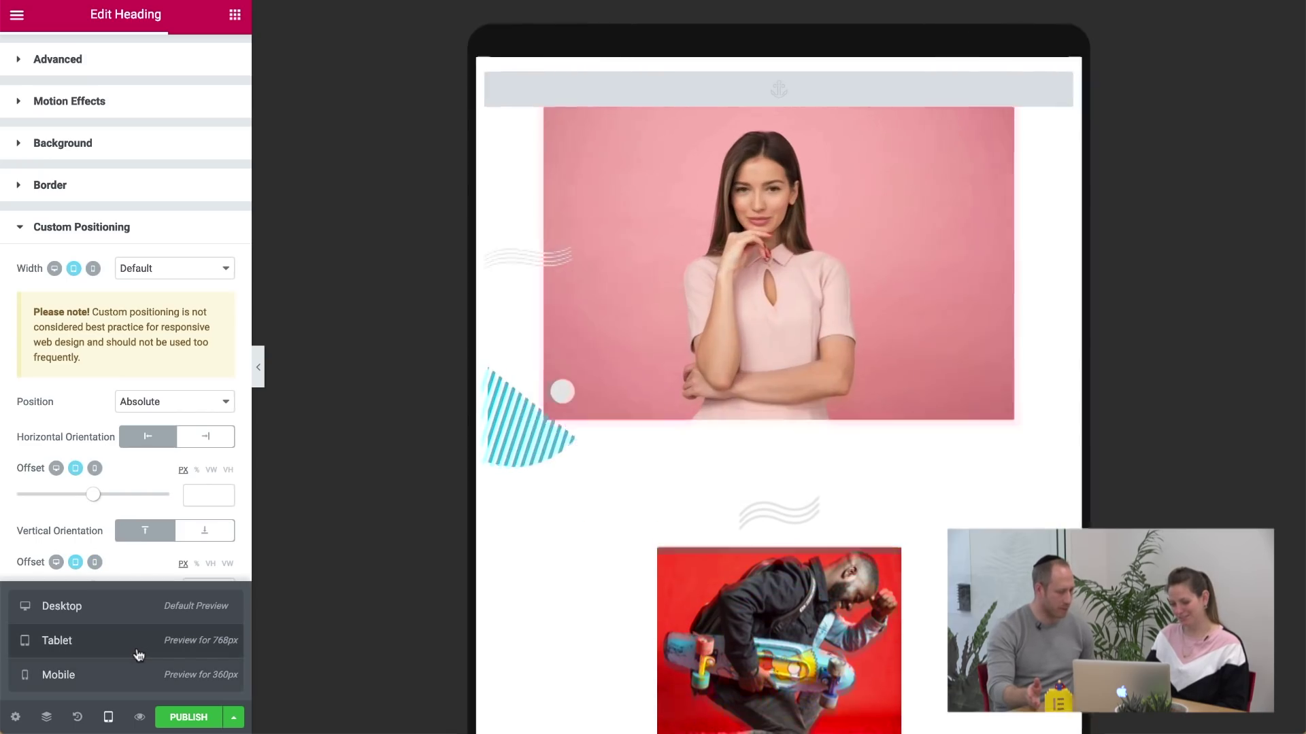
pyautogui.click(134, 608)
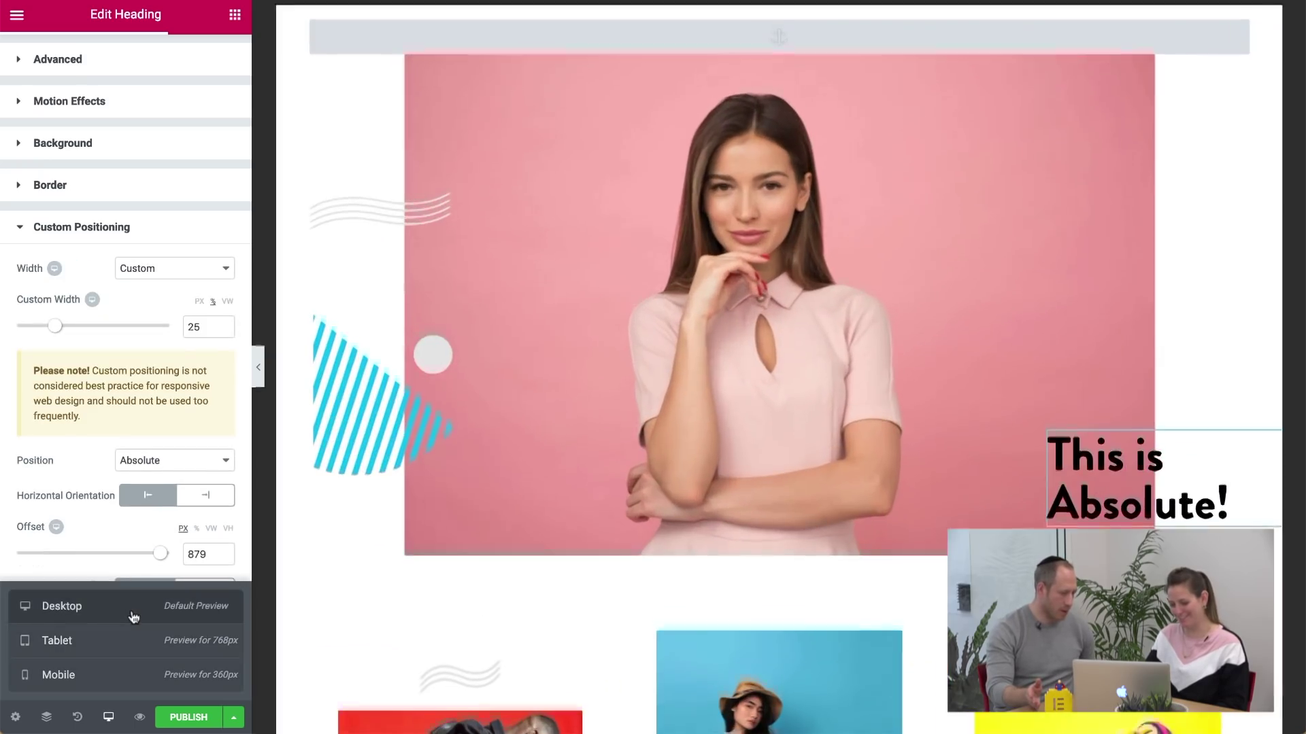
pyautogui.click(108, 717)
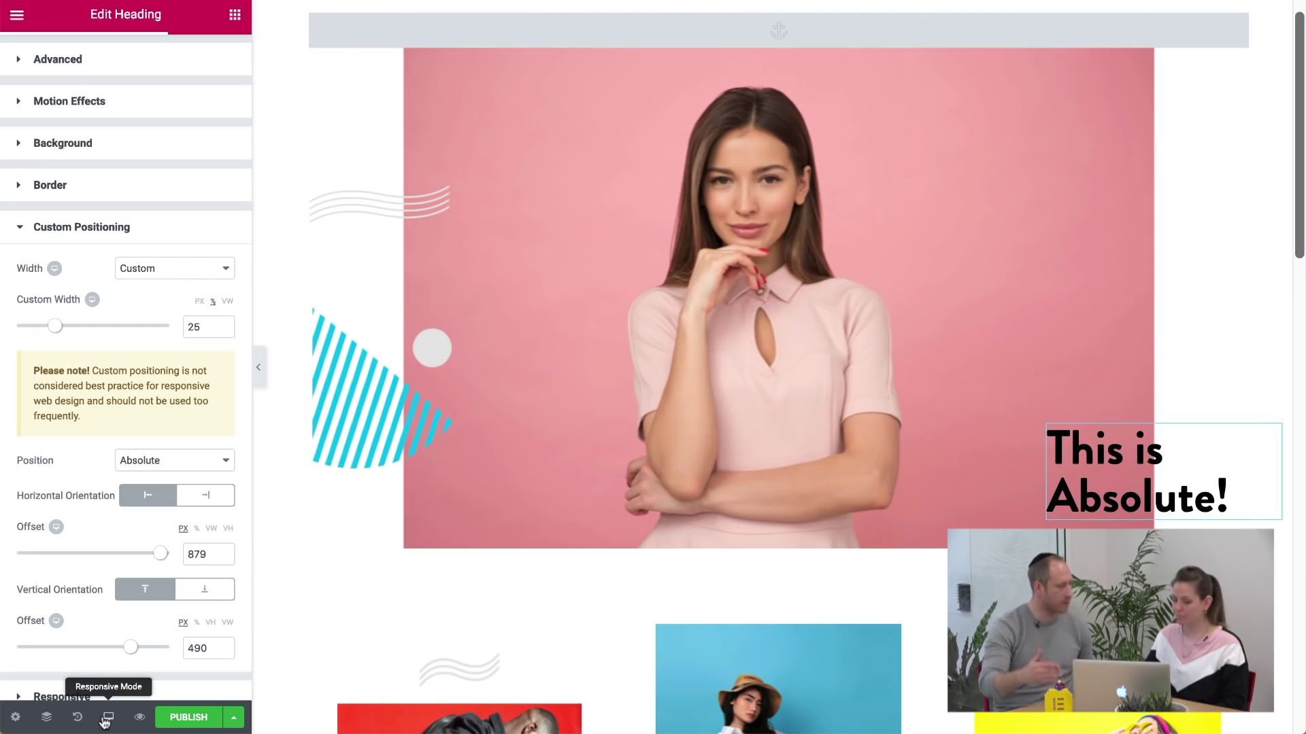
pyautogui.click(105, 719)
pyautogui.click(119, 643)
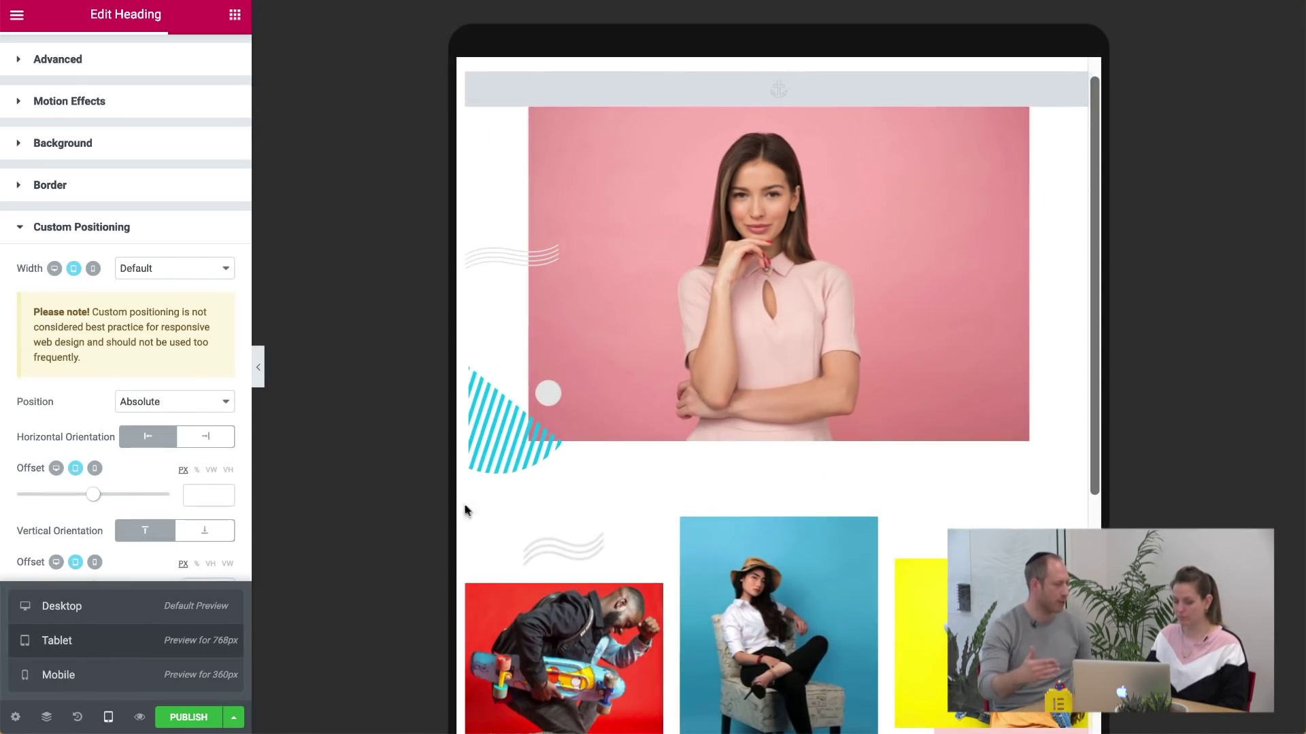
pyautogui.click(138, 675)
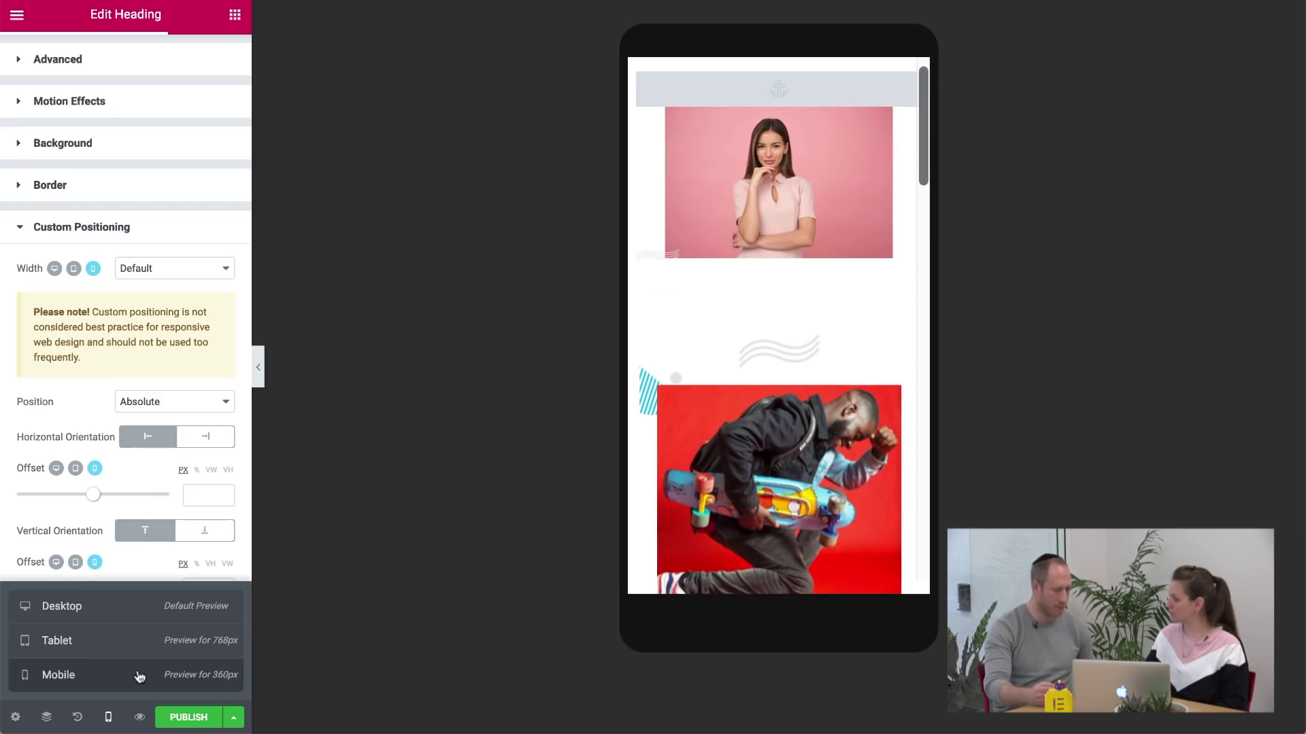
pyautogui.click(122, 607)
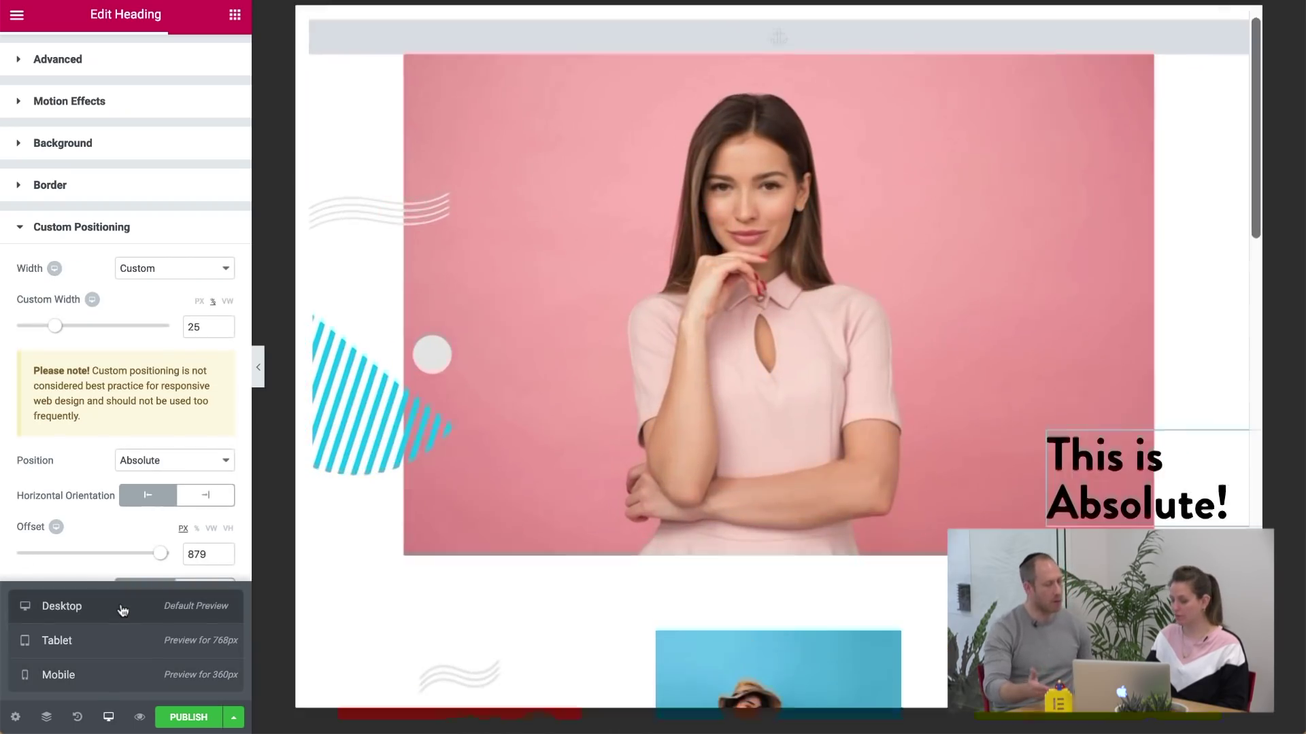
pyautogui.click(108, 717)
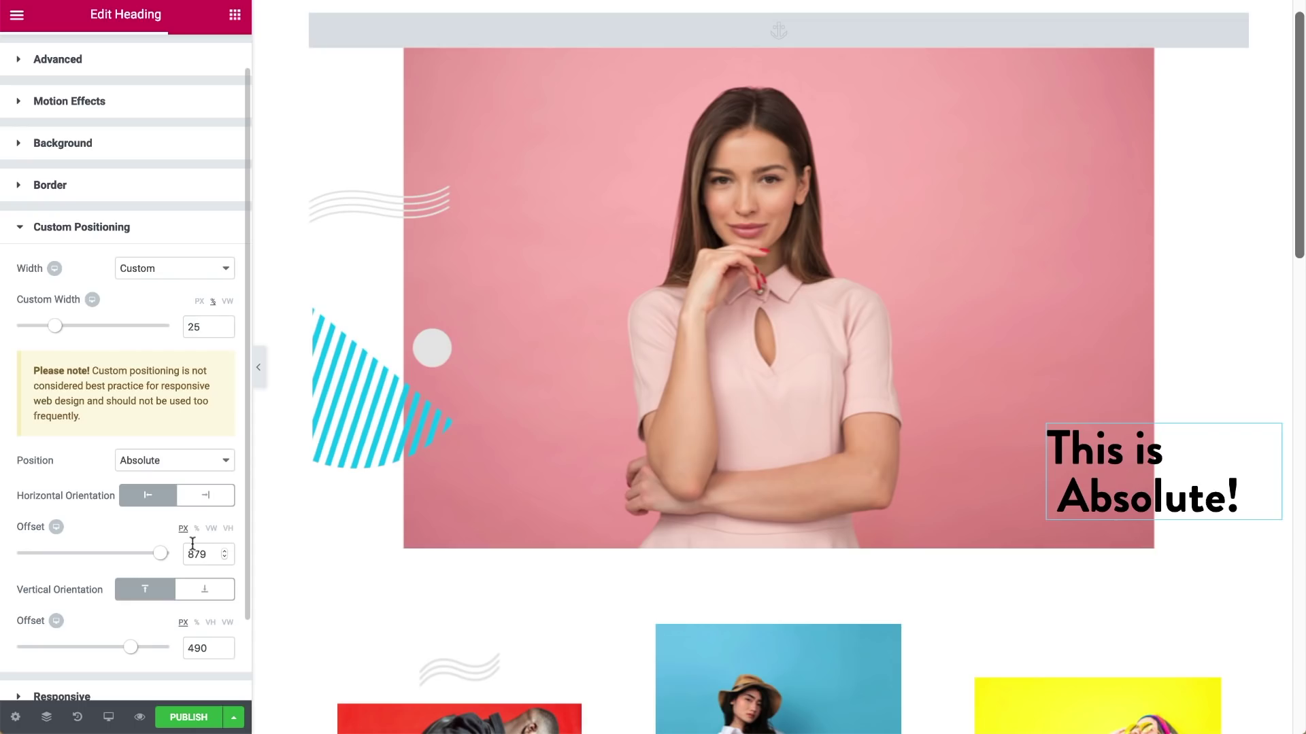
# Step: Anchor the heading with Right horizontal and Bottom vertical orientation, and set its vertical offset to 55 px
pyautogui.click(205, 495)
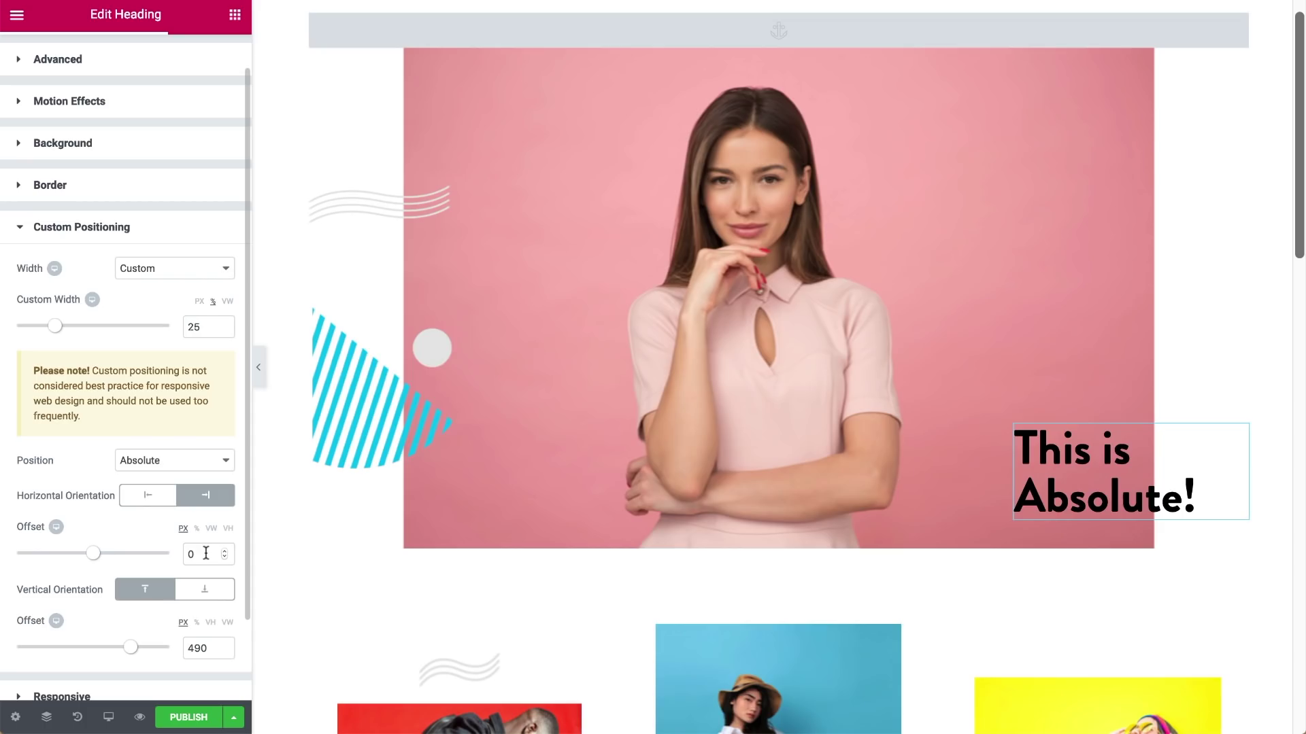
pyautogui.click(200, 597)
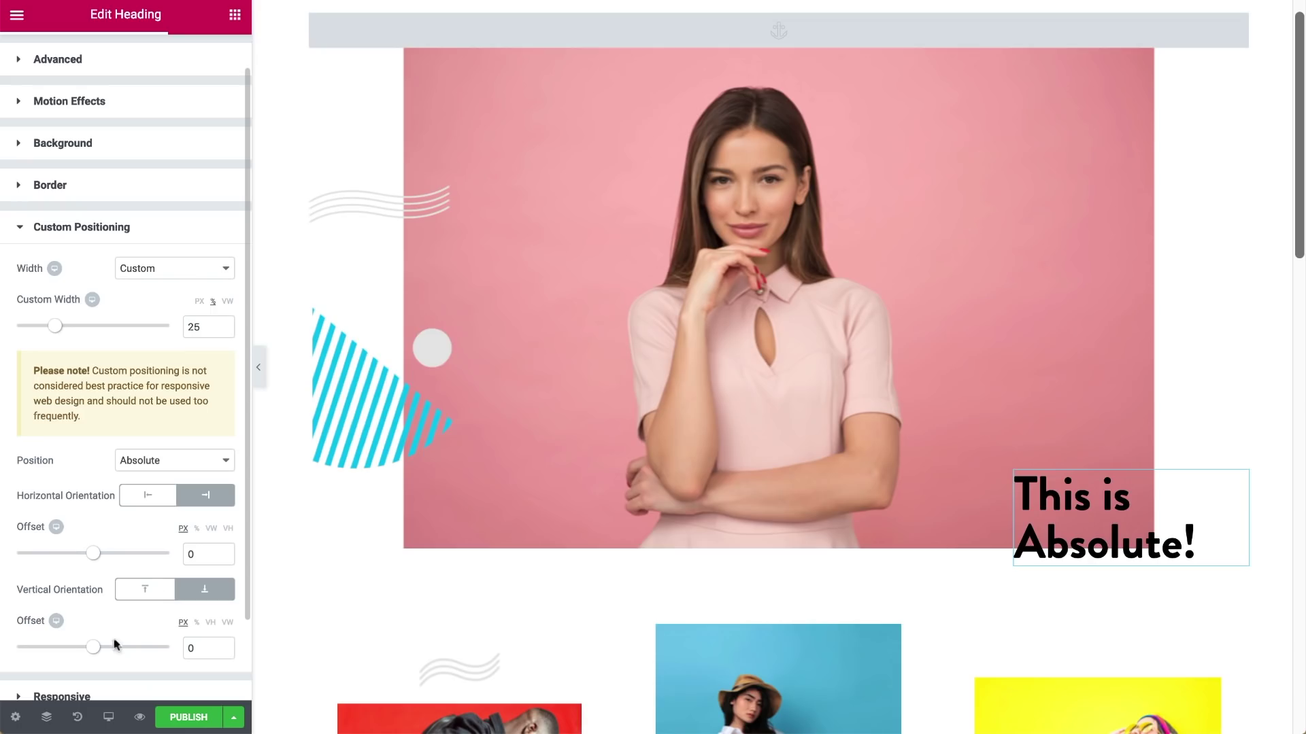
pyautogui.moveTo(98, 649); pyautogui.dragTo(102, 649)
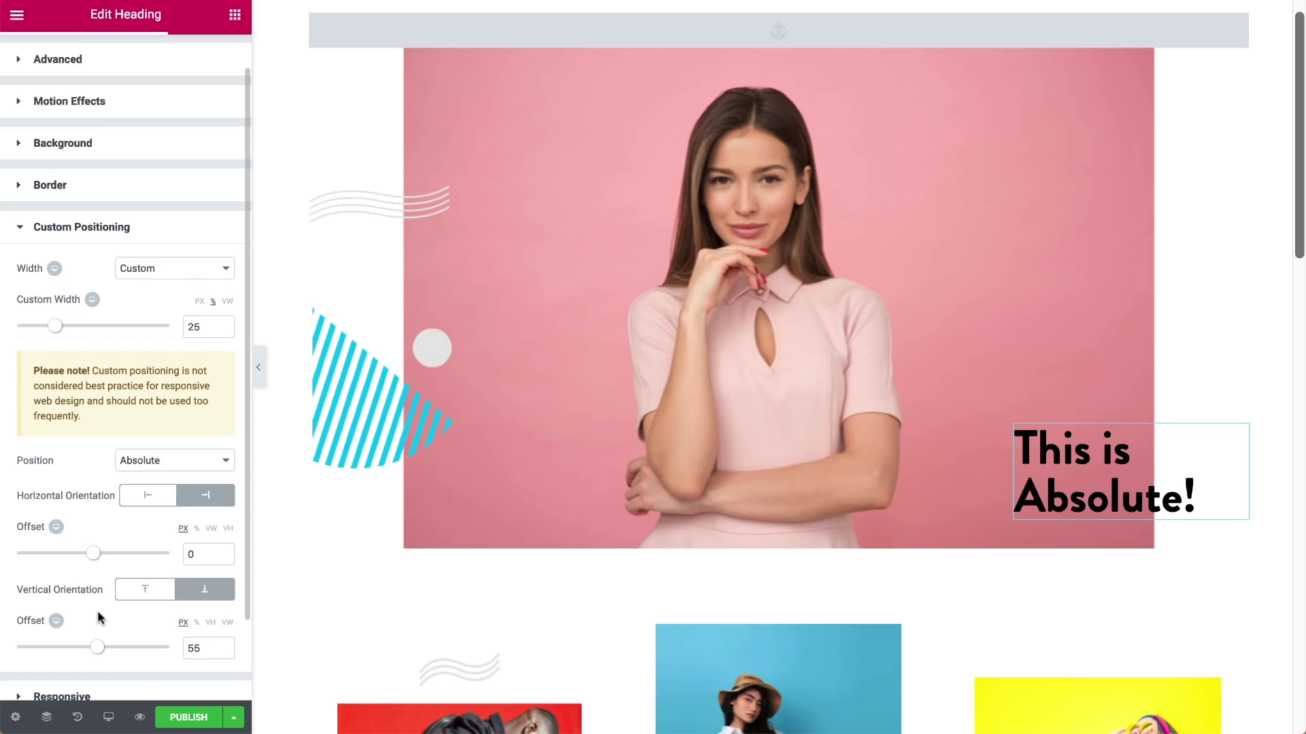
# Step: Check the right- and bottom-anchored heading in the tablet and mobile previews, and return to the desktop view
pyautogui.click(109, 717)
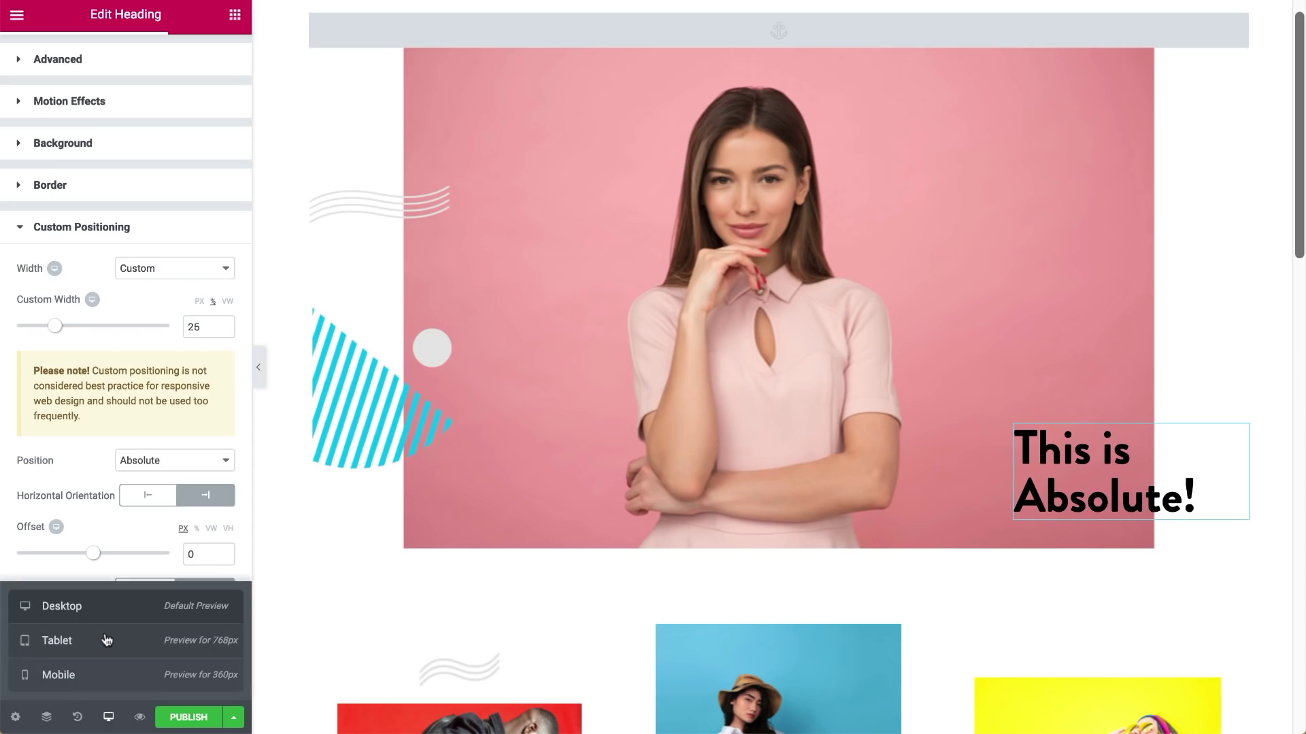
pyautogui.click(107, 640)
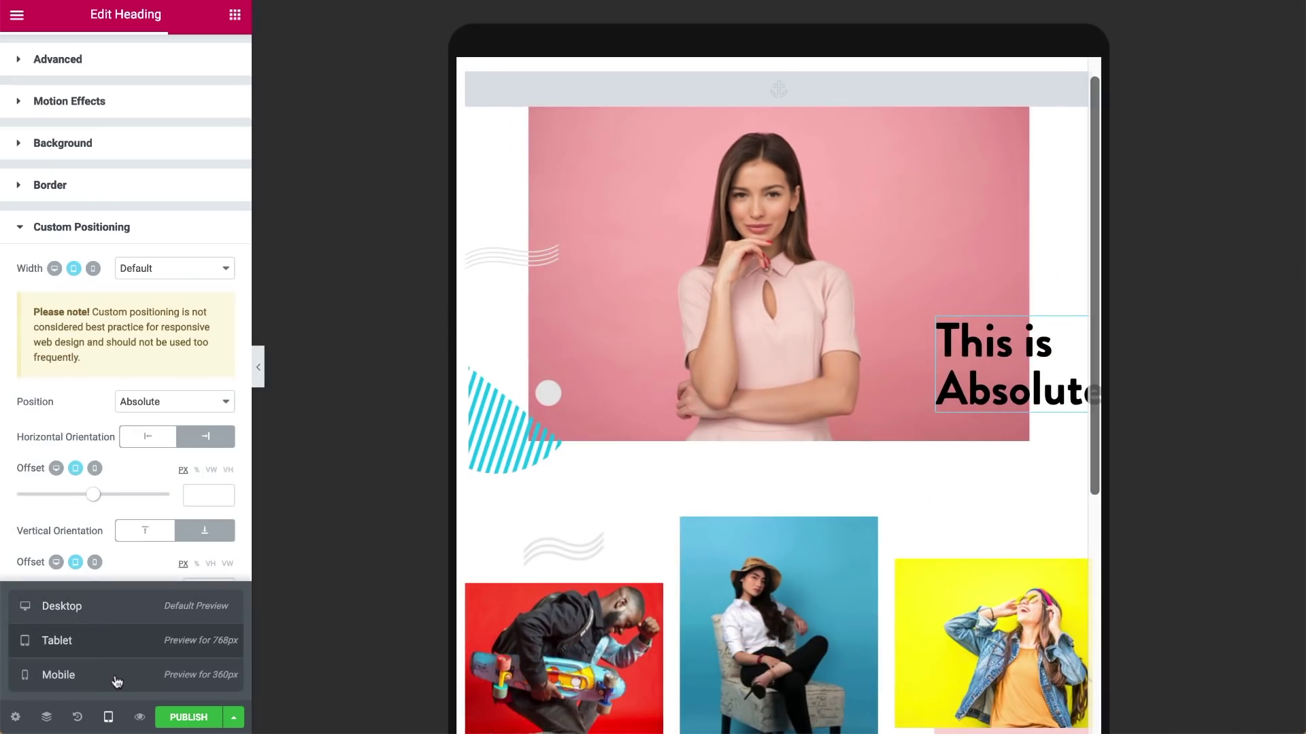
pyautogui.click(117, 677)
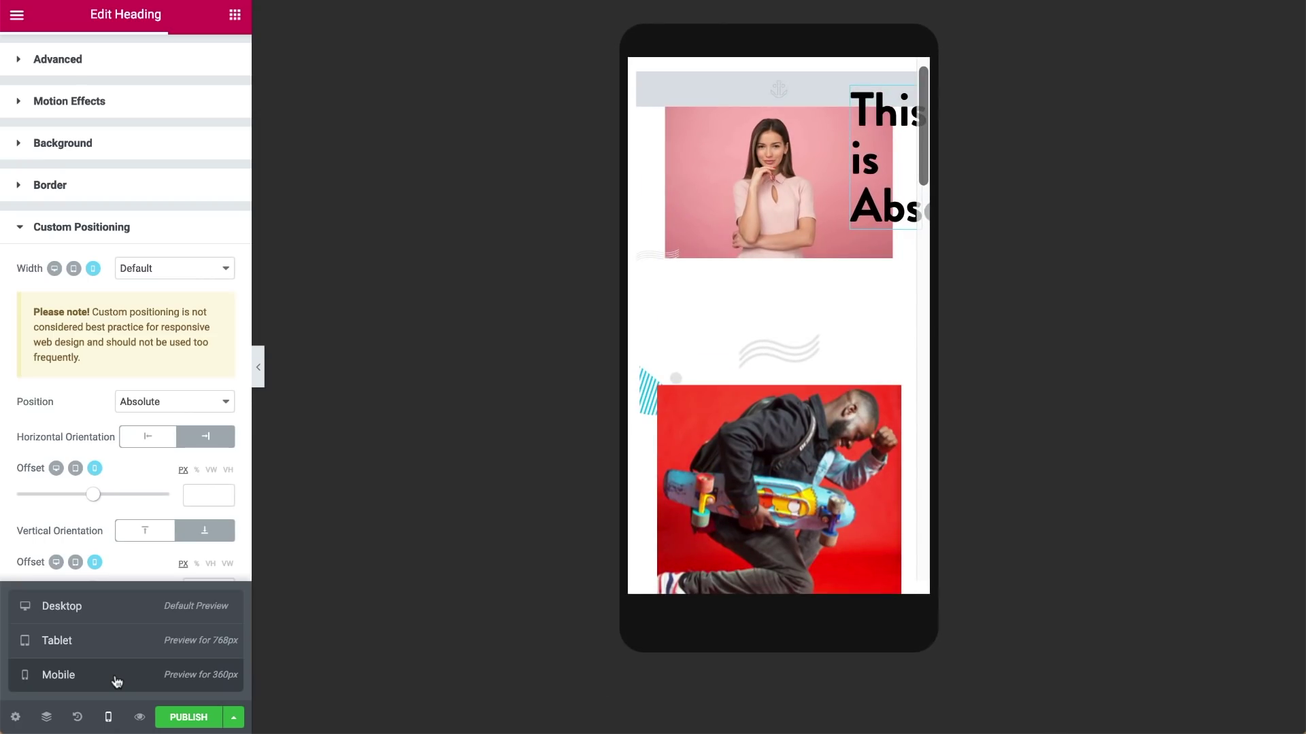
pyautogui.click(115, 646)
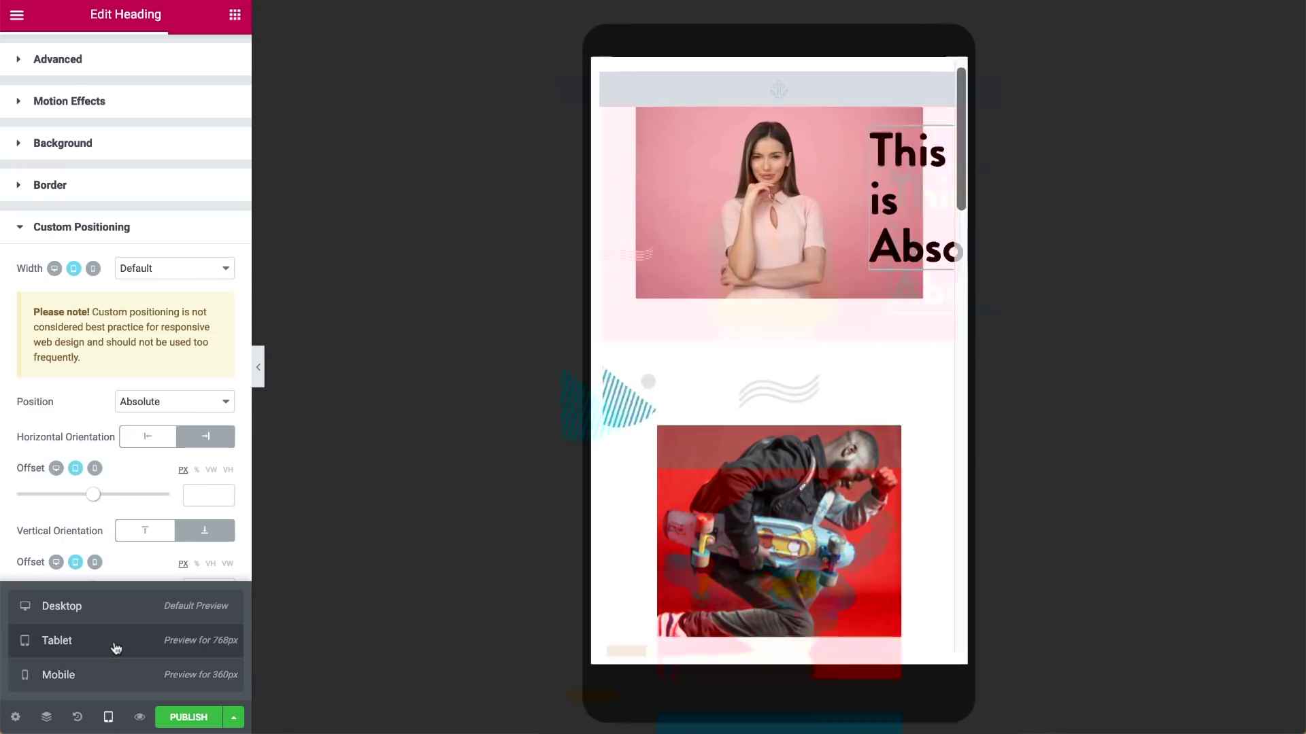
pyautogui.click(115, 618)
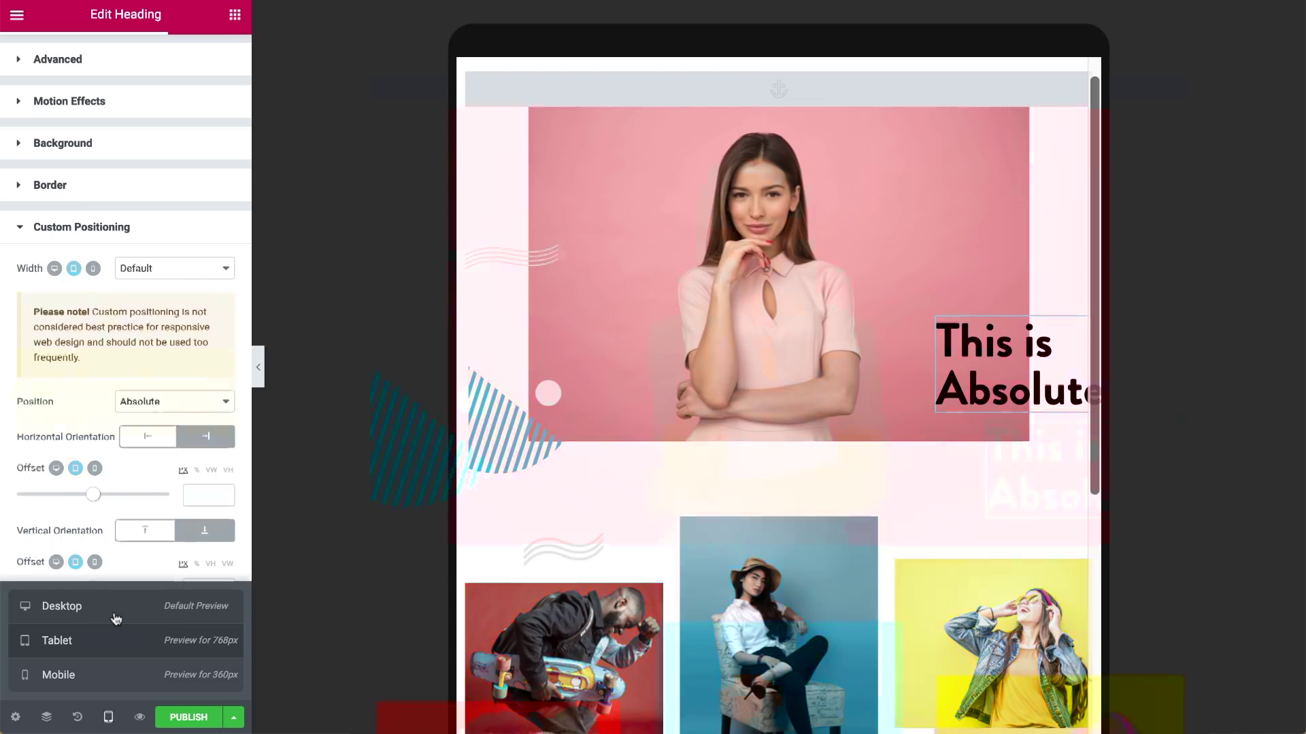
pyautogui.click(108, 717)
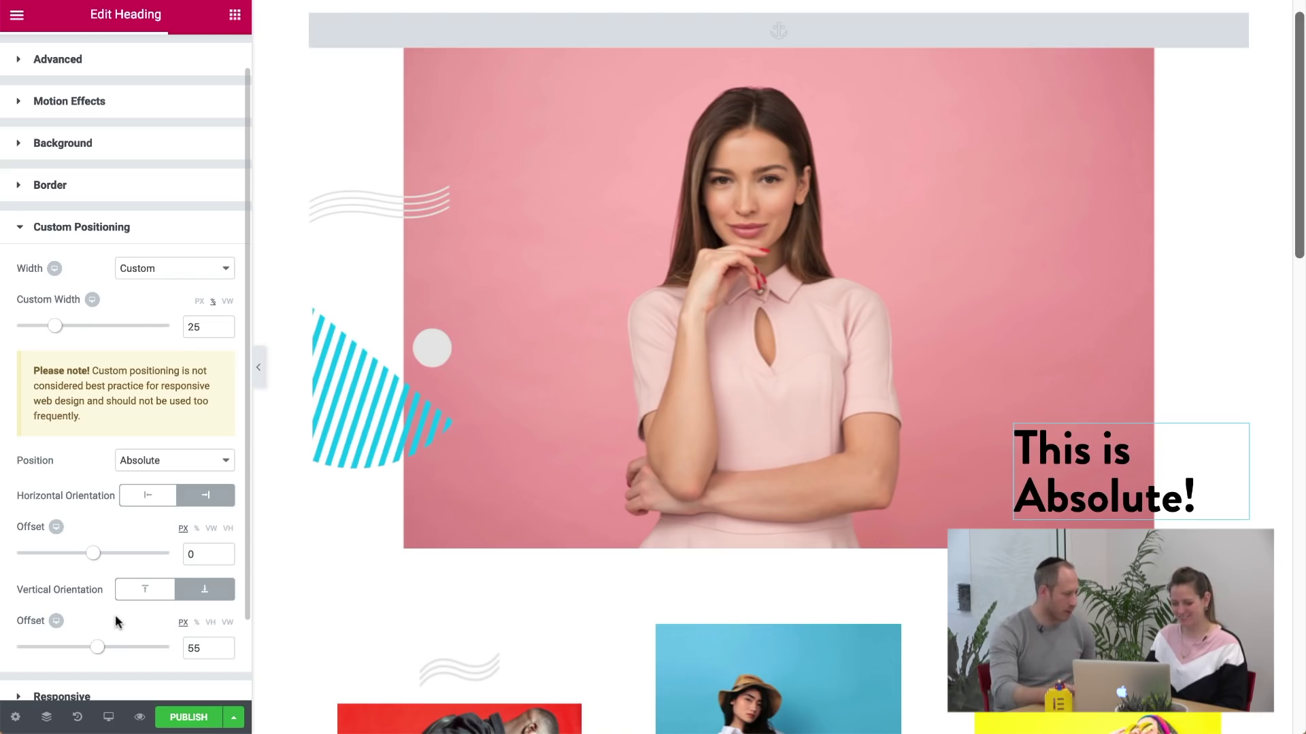
# Step: Anchor the striped triangle image with Bottom vertical orientation and set its vertical offset to about 33 px
pyautogui.click(355, 438)
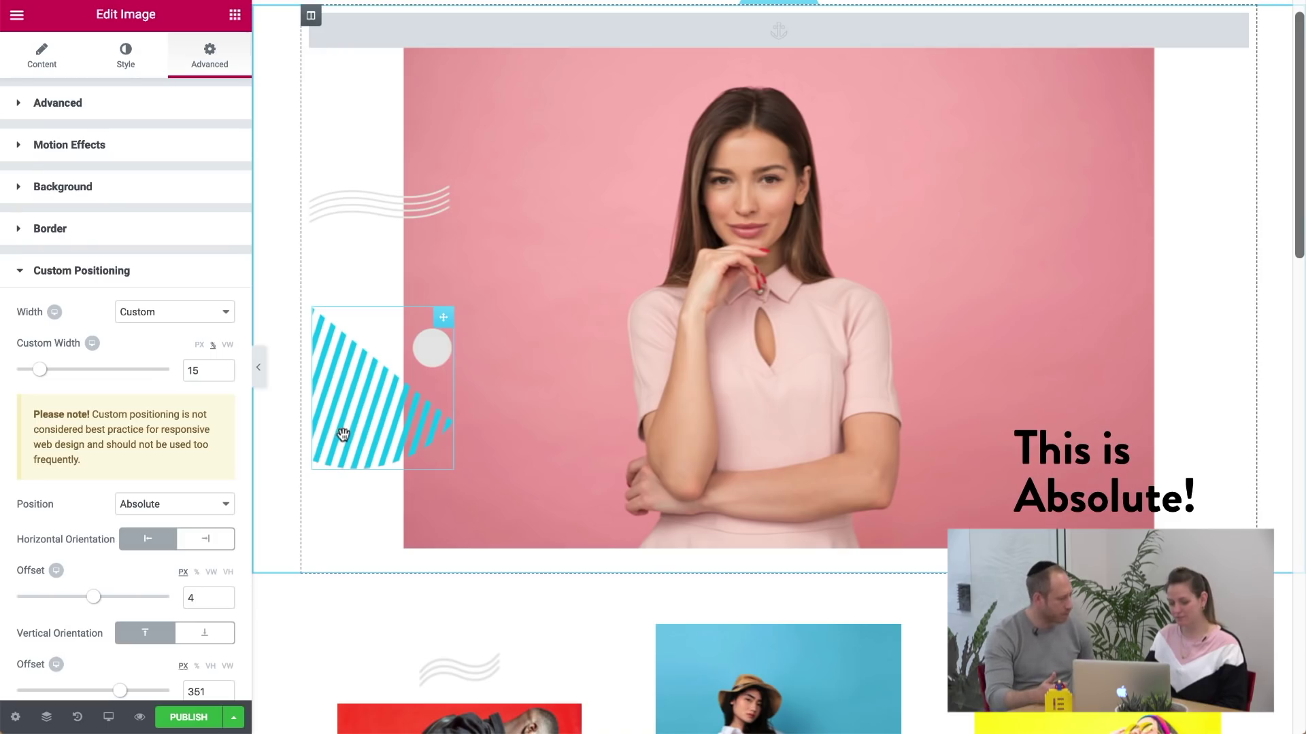
pyautogui.click(194, 635)
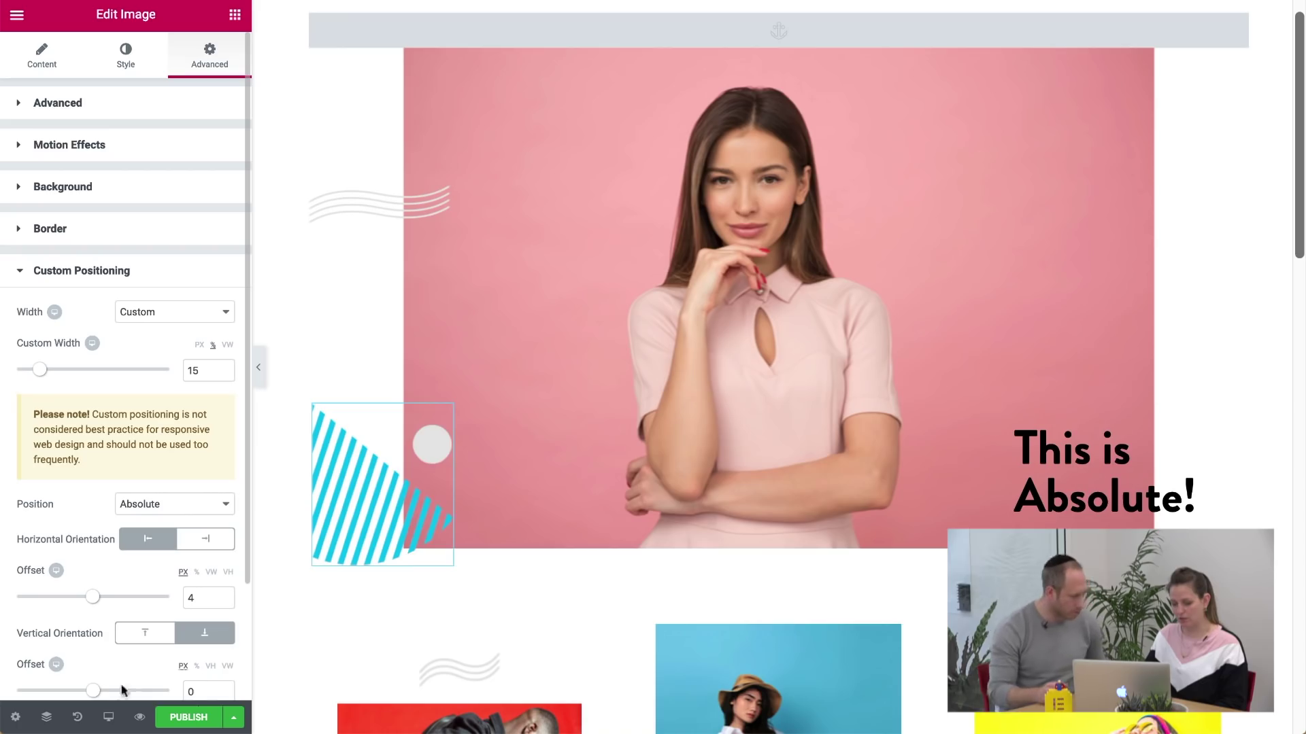
pyautogui.moveTo(96, 690); pyautogui.dragTo(99, 693)
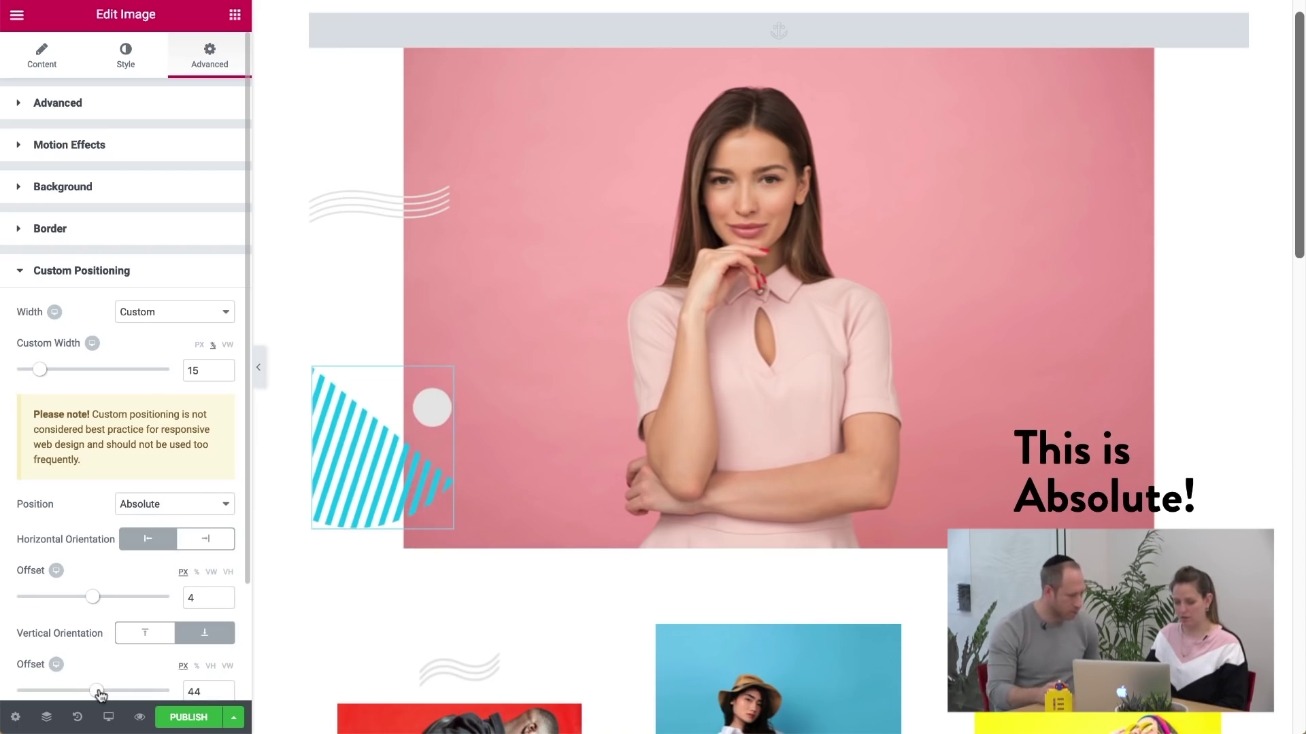
pyautogui.moveTo(99, 694); pyautogui.dragTo(100, 694)
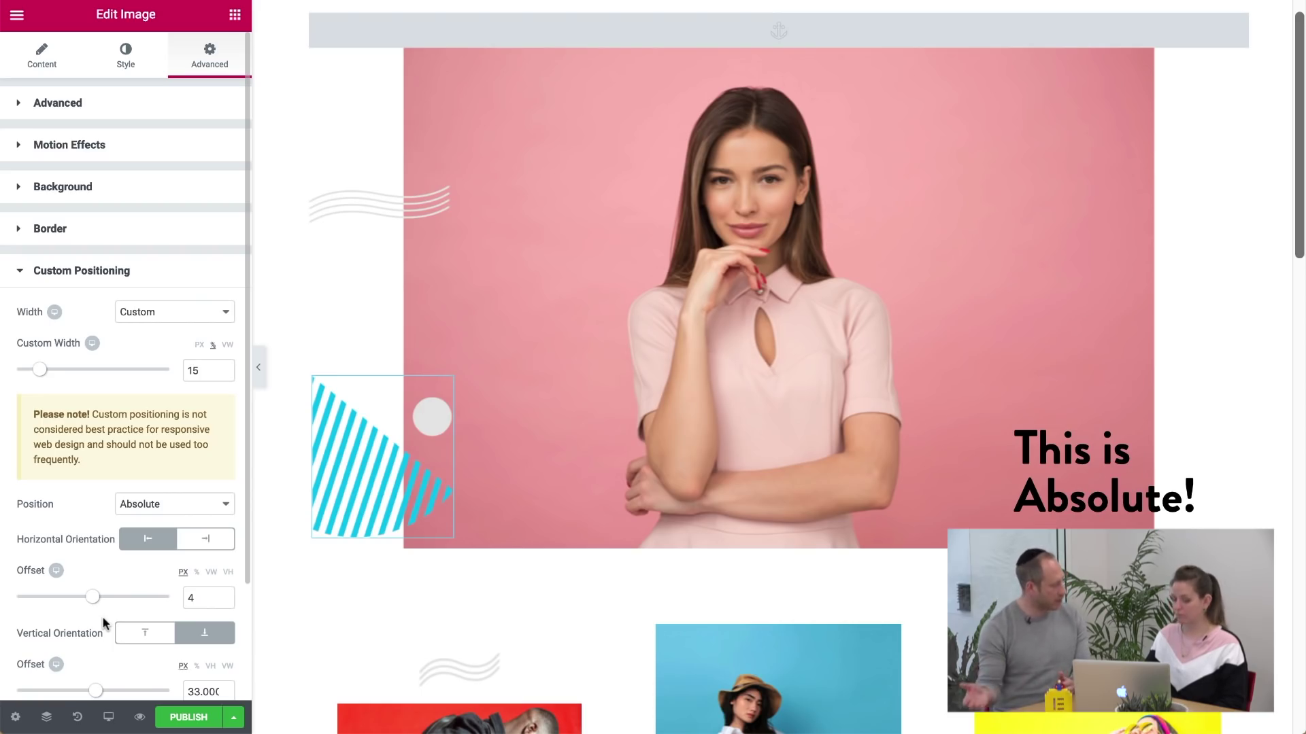
# Step: Check the bottom-anchored triangle image in the tablet and mobile previews, and return to the desktop view
pyautogui.click(108, 717)
pyautogui.click(110, 651)
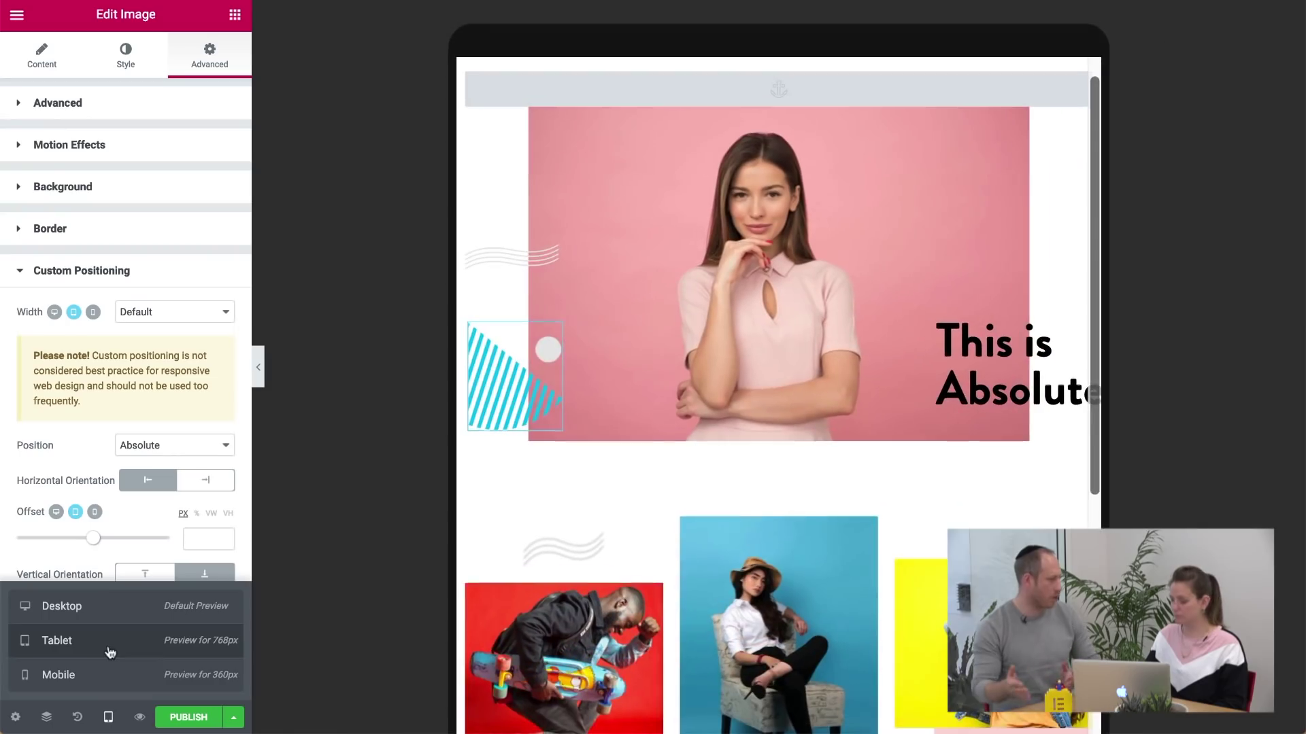
pyautogui.click(112, 684)
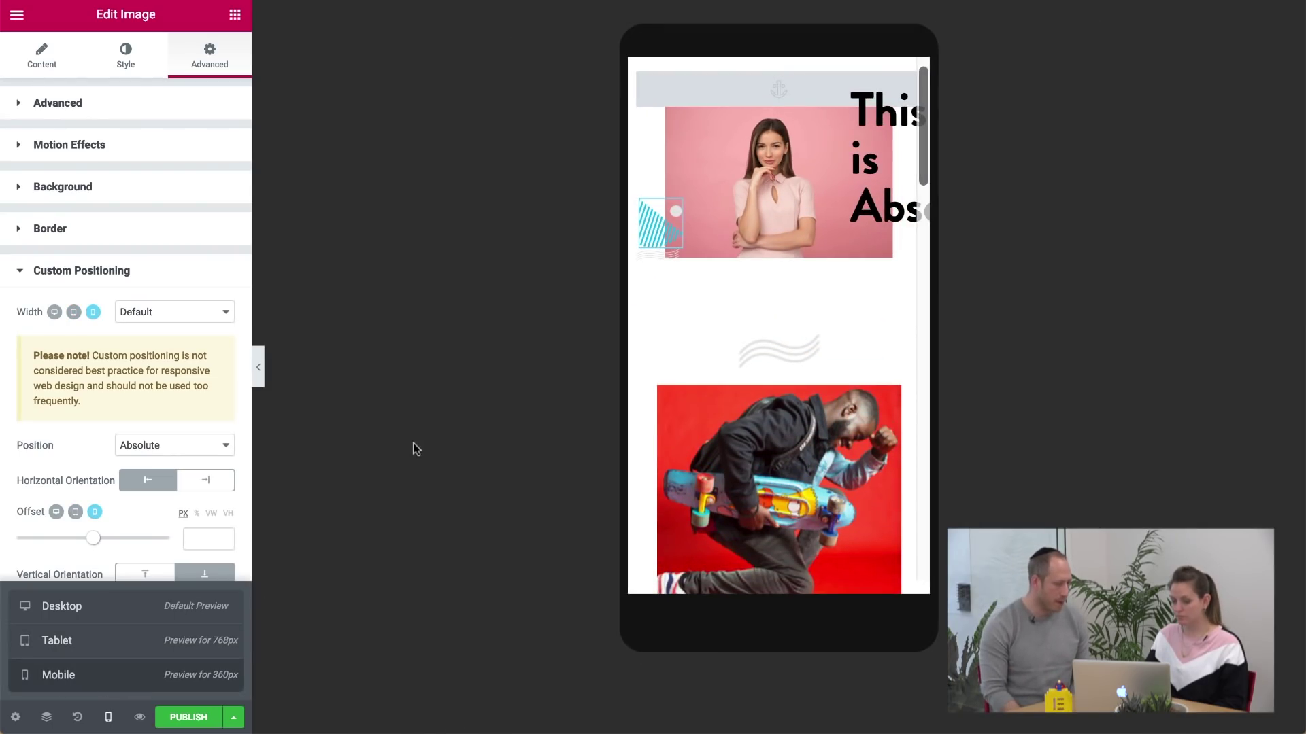
pyautogui.click(170, 640)
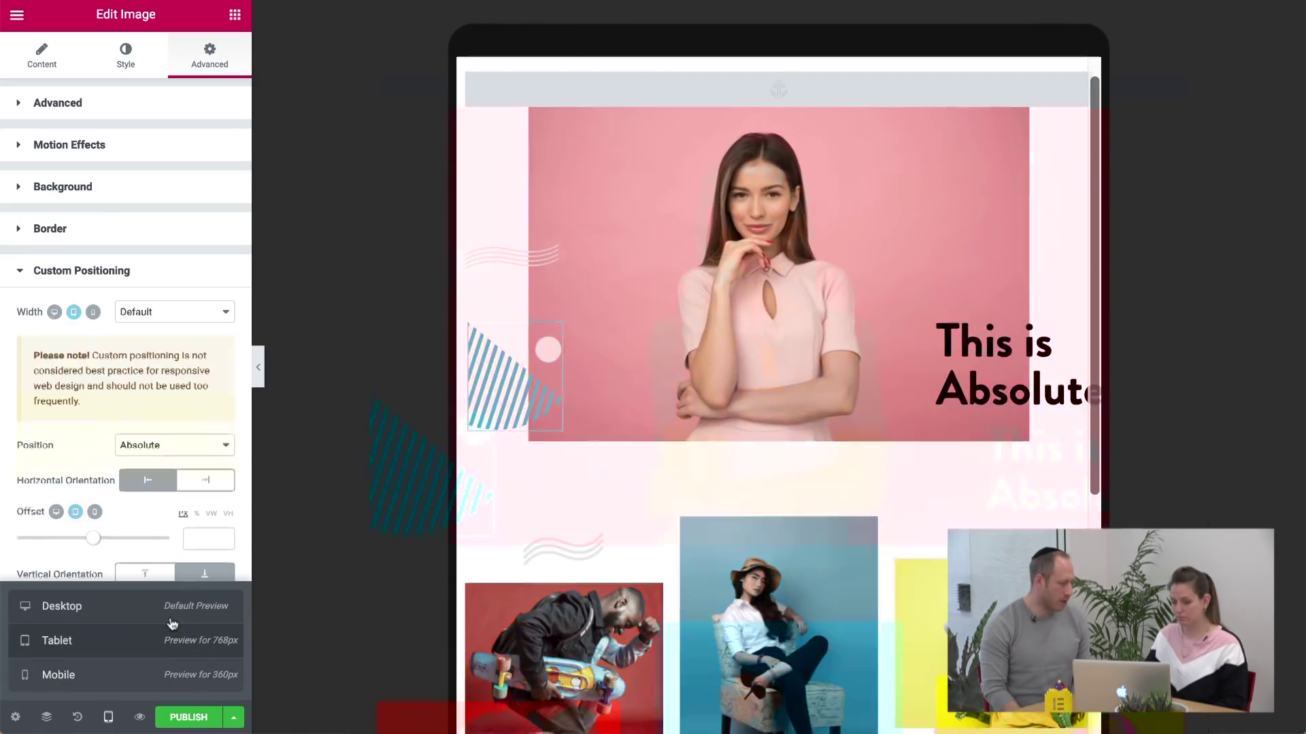
pyautogui.click(171, 621)
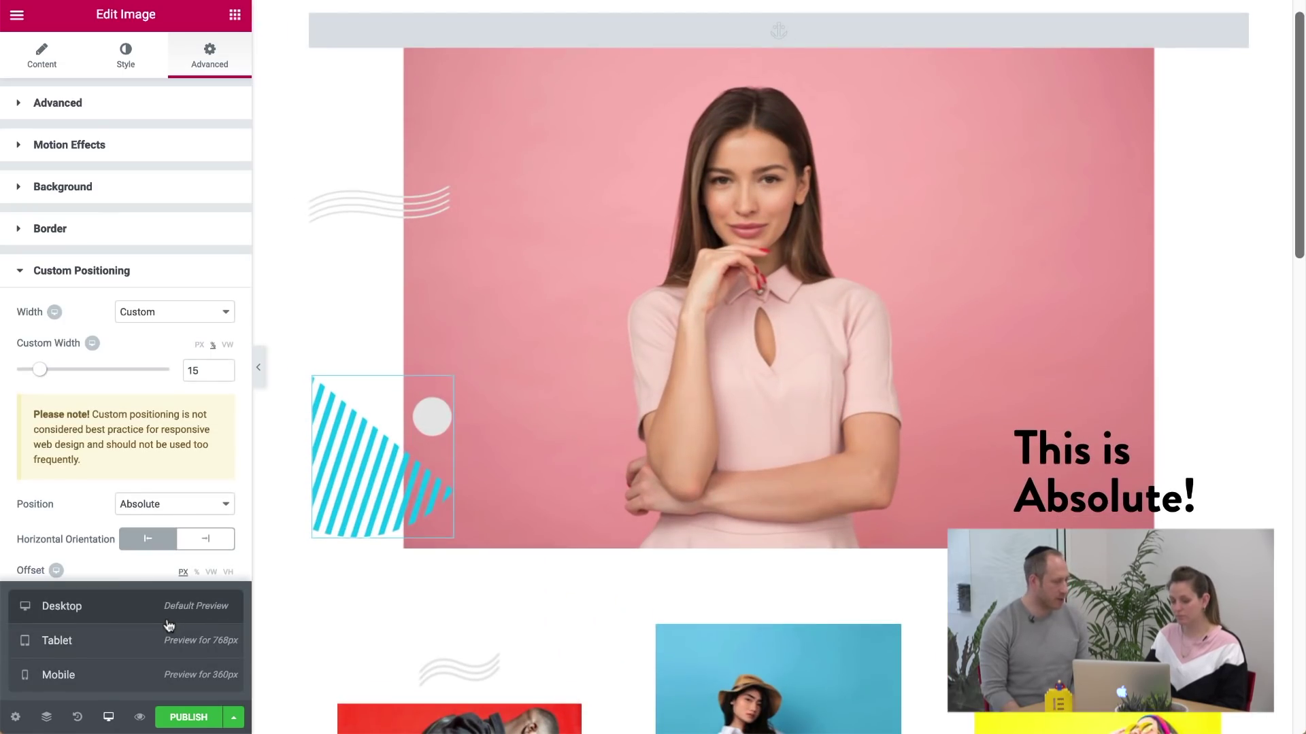
pyautogui.click(108, 717)
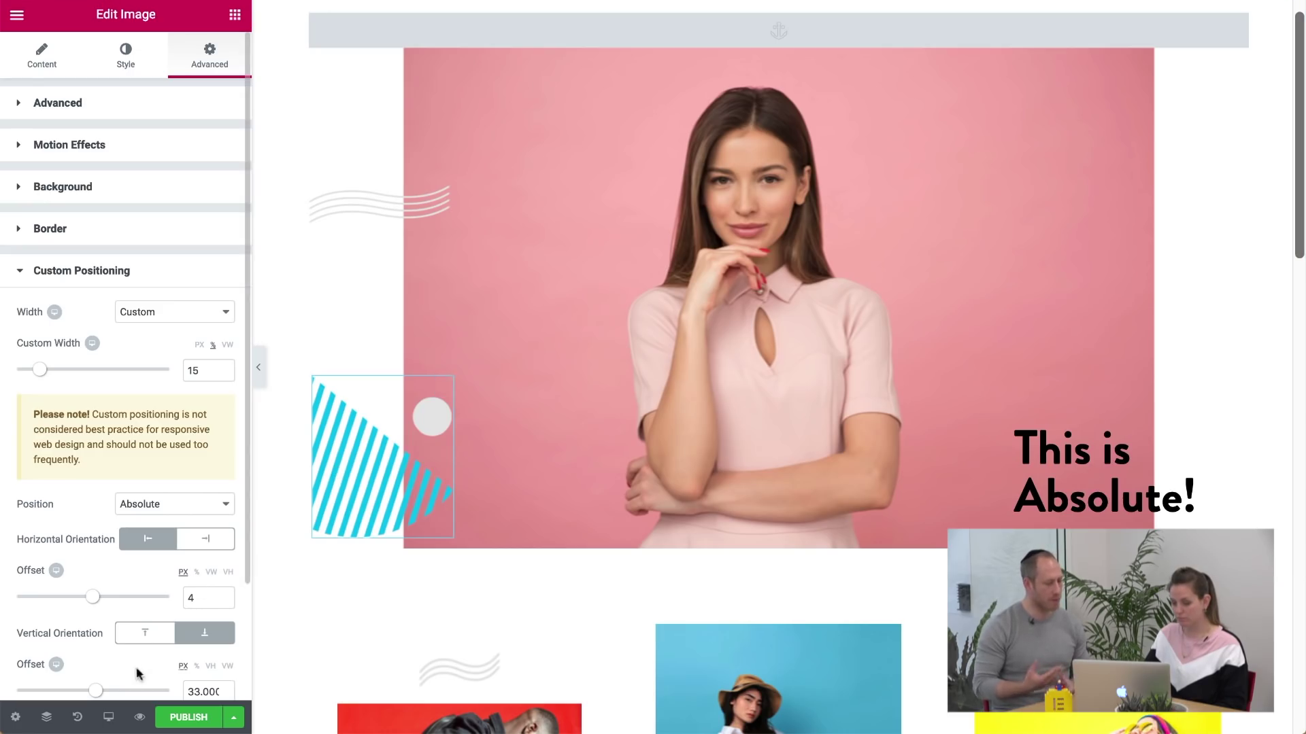
# Step: Select the wavy lines image in the mobile preview, raise it to a 164 px vertical offset in tablet view, and return to desktop
pyautogui.click(114, 722)
pyautogui.click(115, 675)
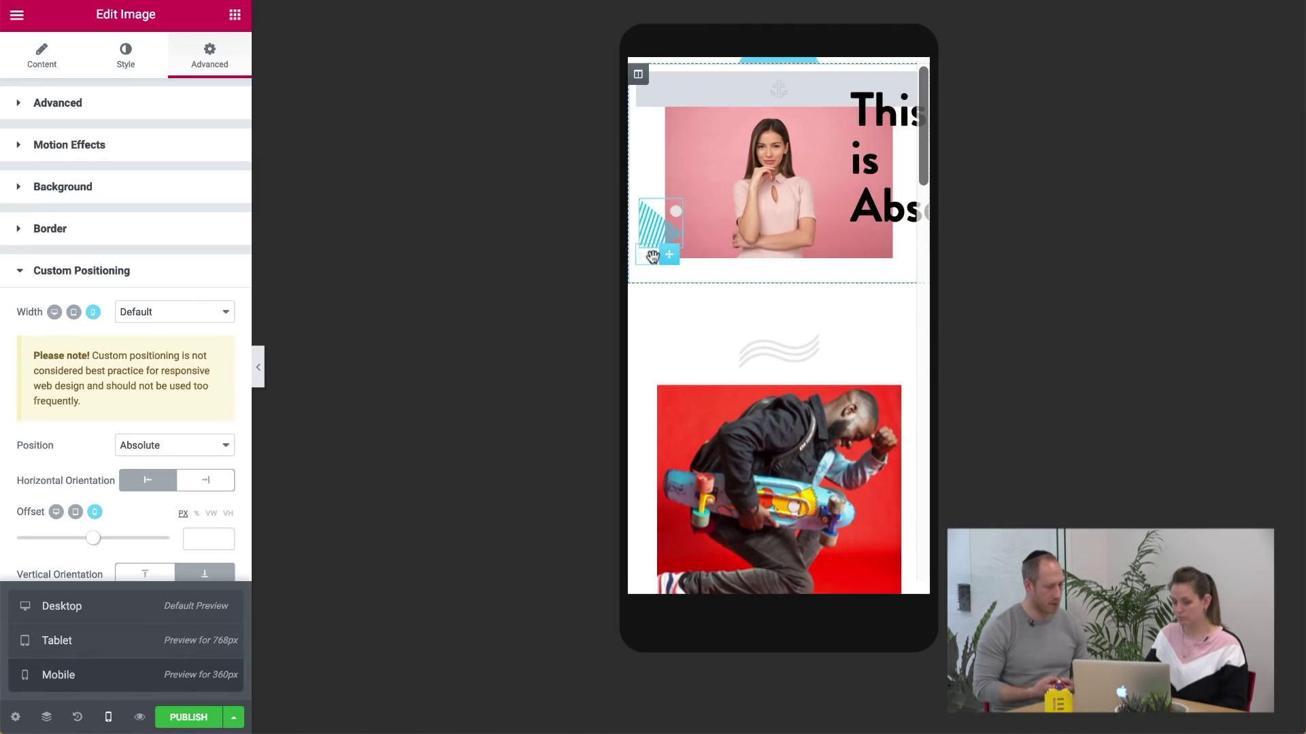
pyautogui.click(651, 163)
pyautogui.click(110, 717)
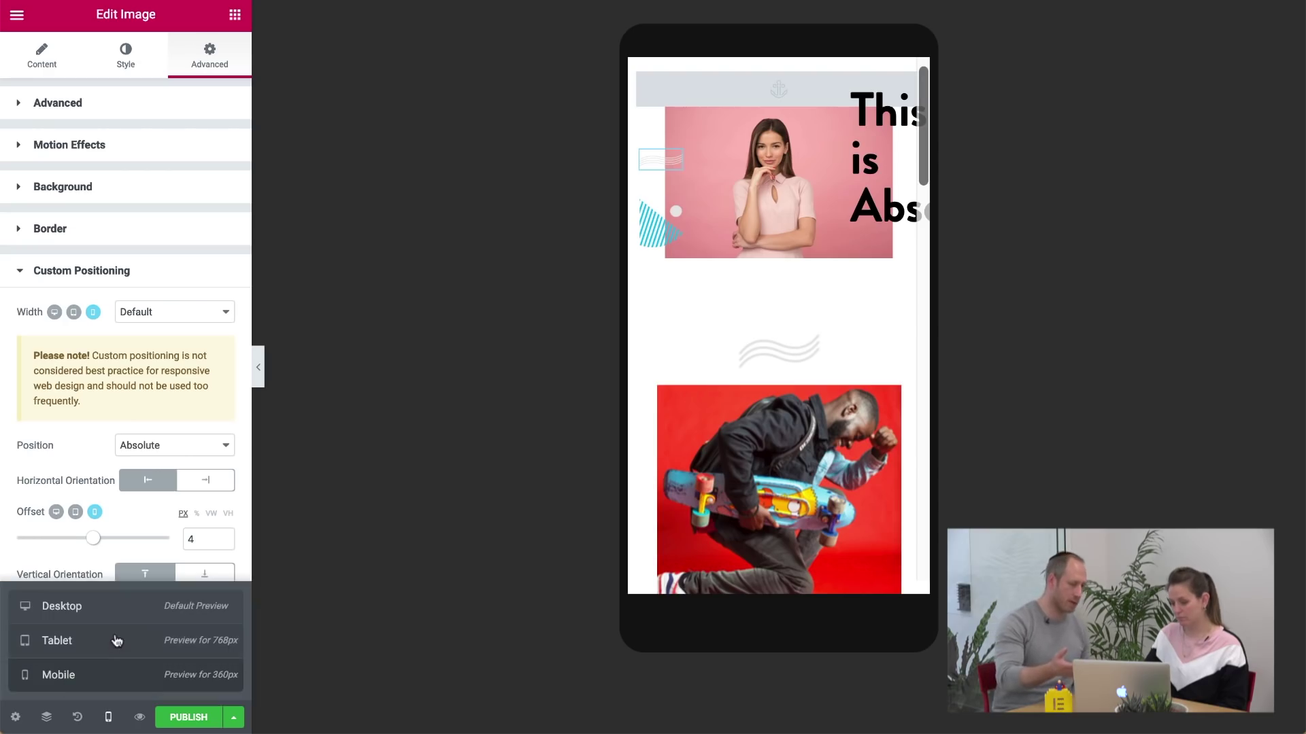
pyautogui.click(116, 639)
pyautogui.moveTo(525, 252); pyautogui.dragTo(528, 220)
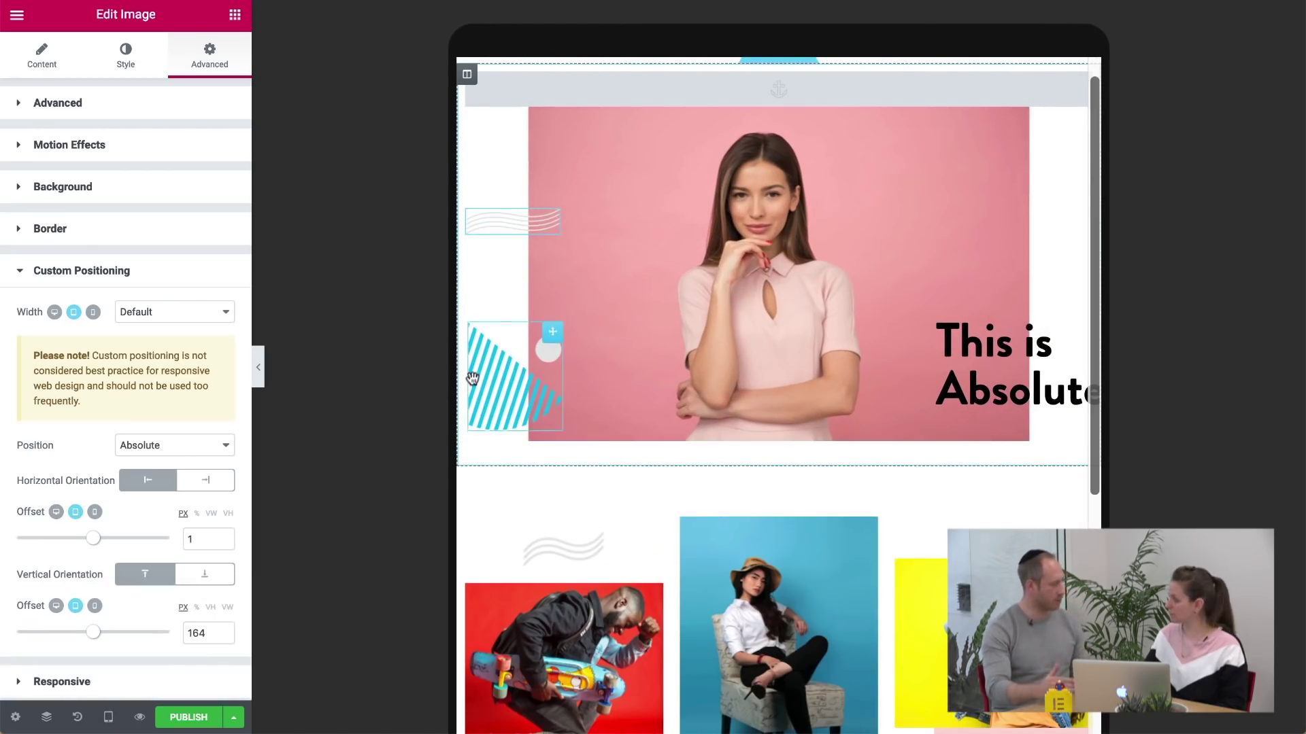
pyautogui.click(108, 717)
pyautogui.click(106, 617)
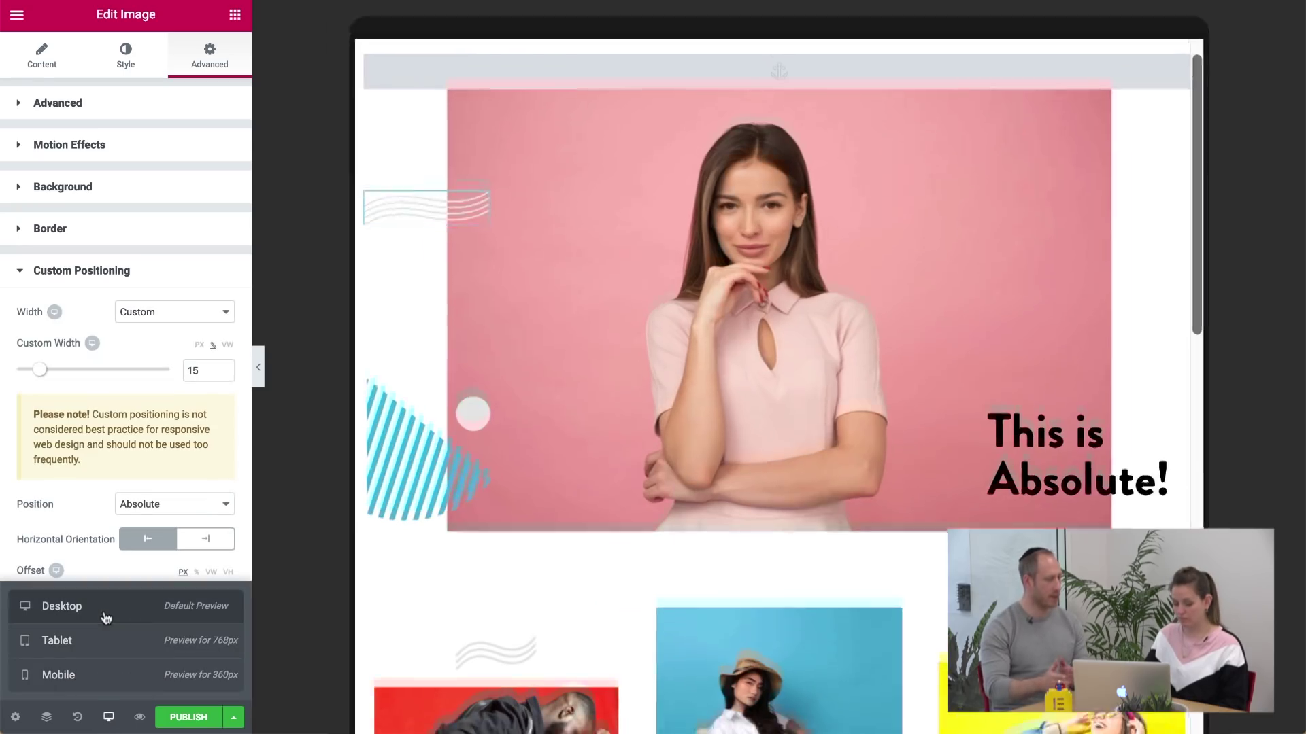
pyautogui.click(107, 714)
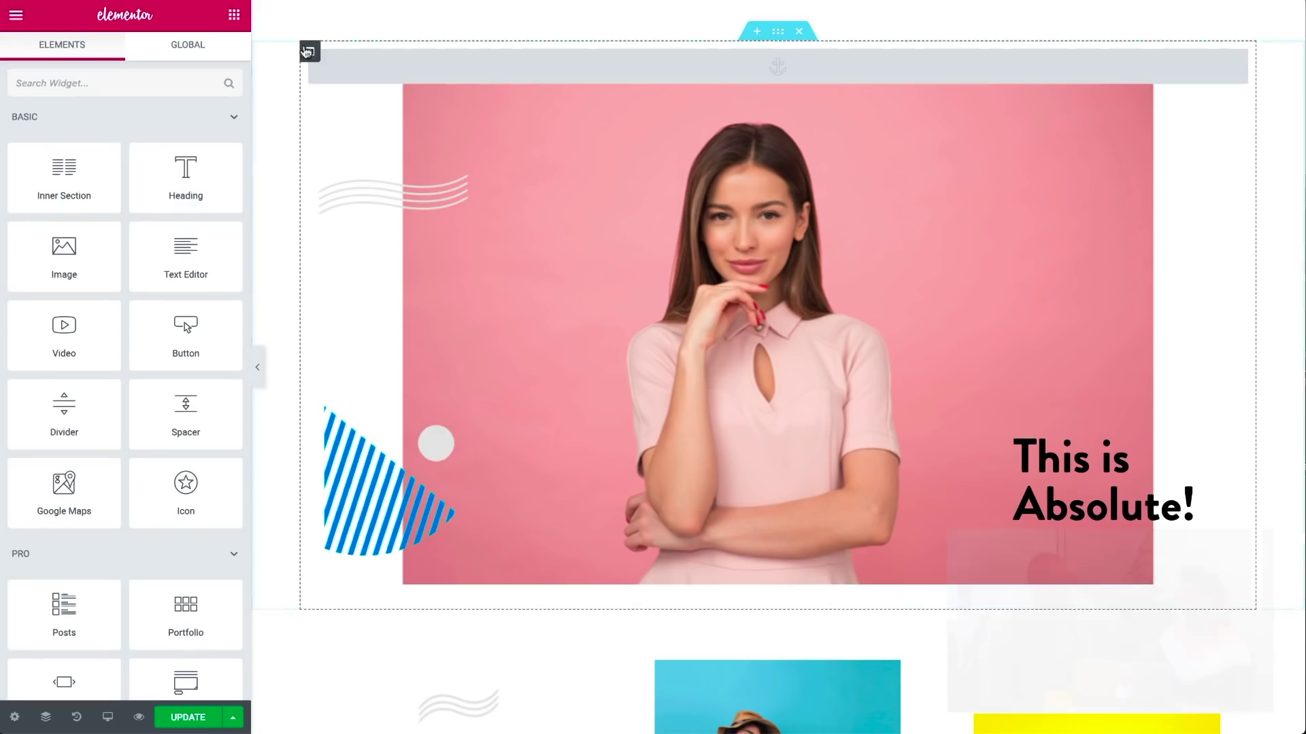
# Step: Add a Spacer beneath the seated woman's image in the middle column and set its space to 230
pyautogui.scroll(-3, 648, 365)
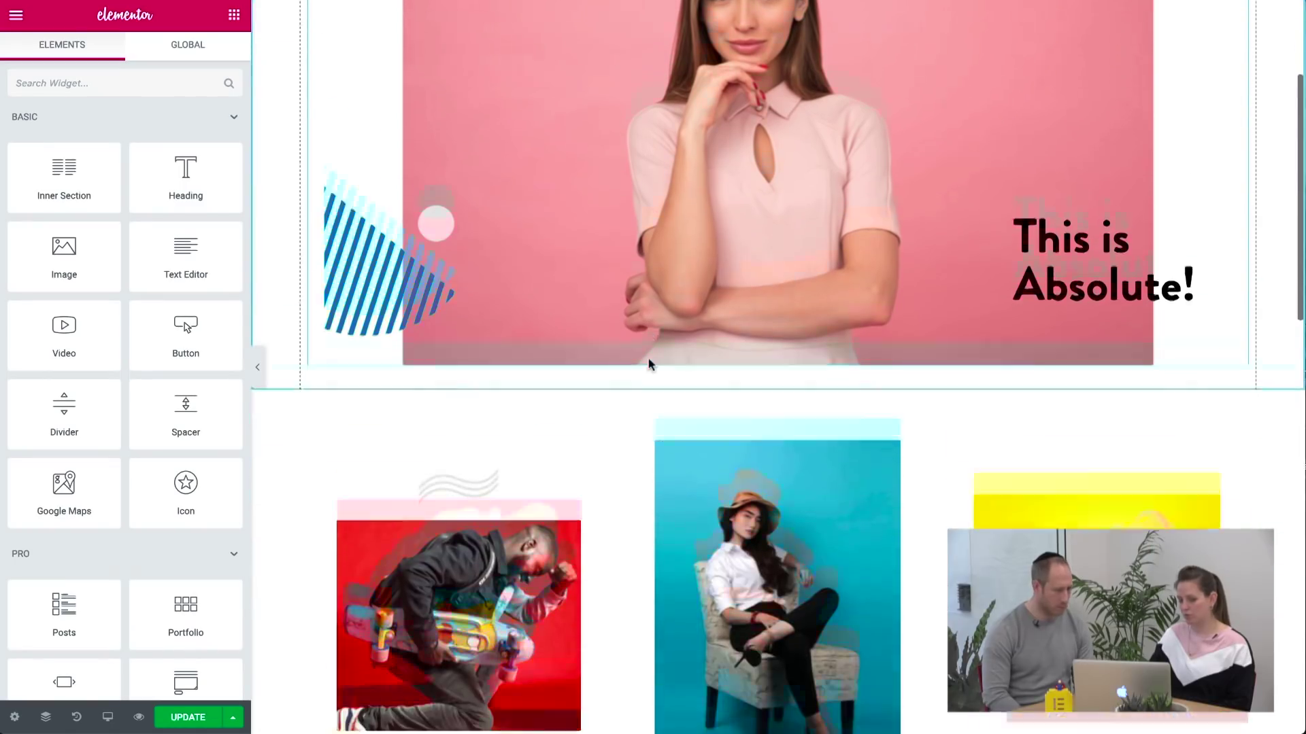
pyautogui.scroll(-3, 648, 365)
pyautogui.moveTo(207, 425); pyautogui.dragTo(726, 515)
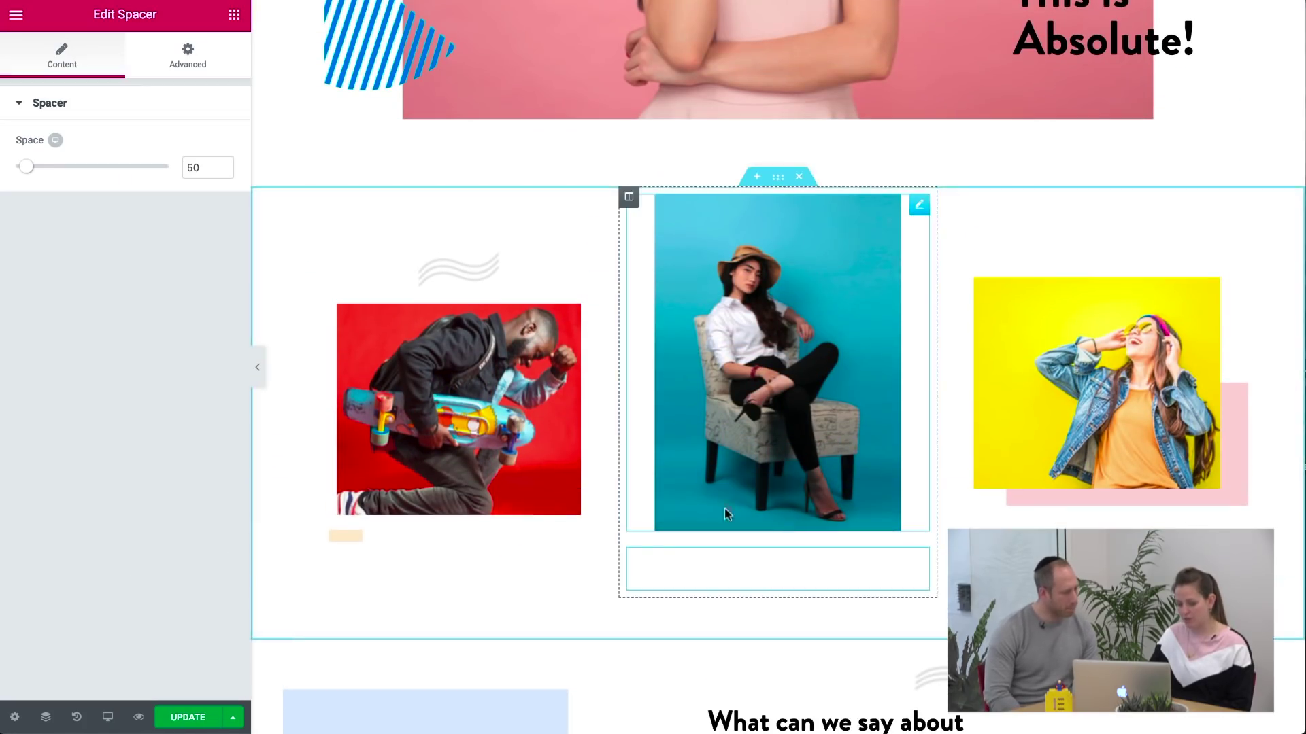
pyautogui.doubleClick(194, 167)
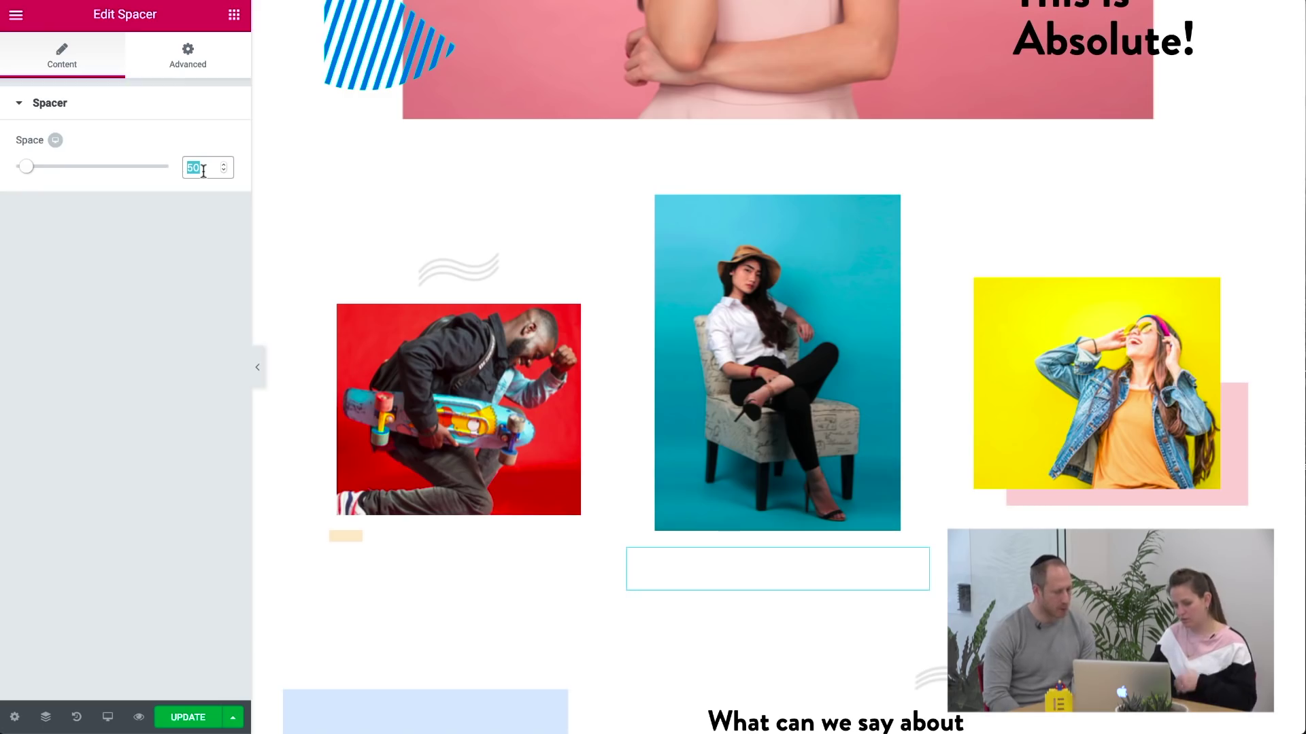
pyautogui.write('230')
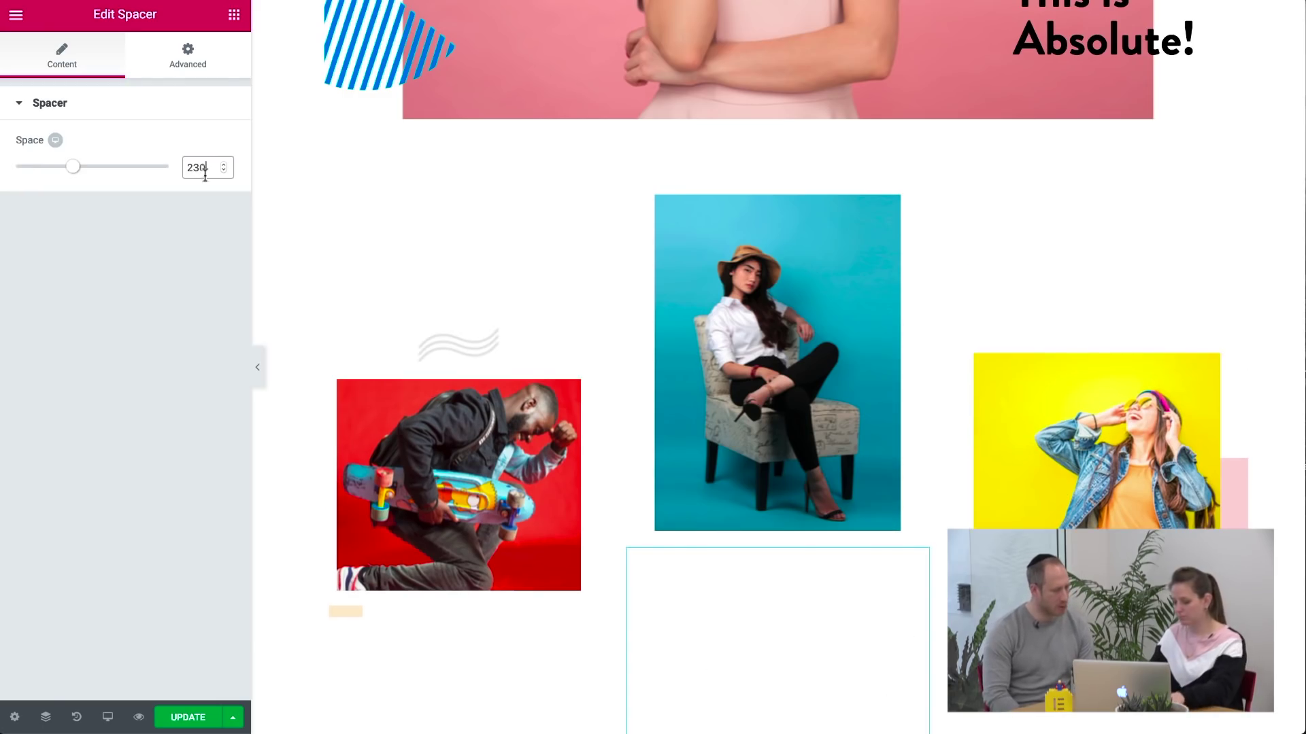
# Step: Give the spacer a classic light cyan background colour, about #aaeeff
pyautogui.click(188, 54)
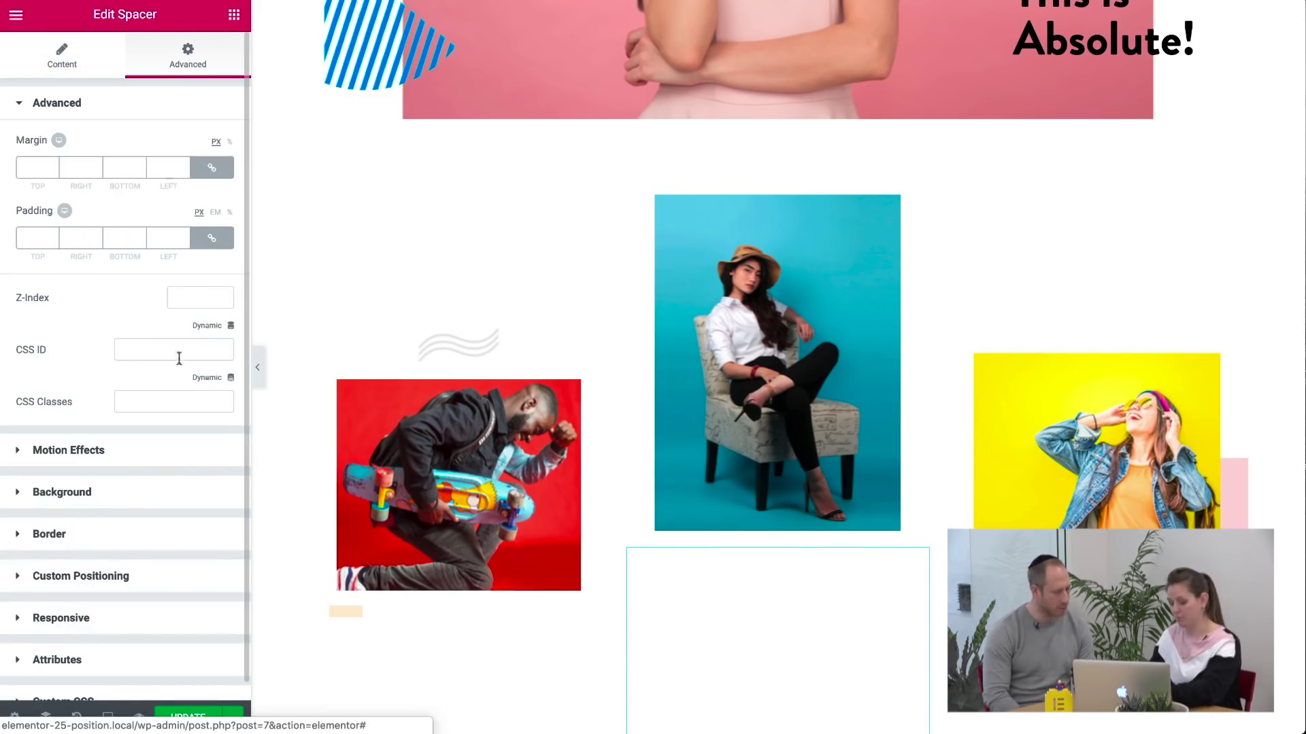
pyautogui.click(143, 495)
pyautogui.click(161, 276)
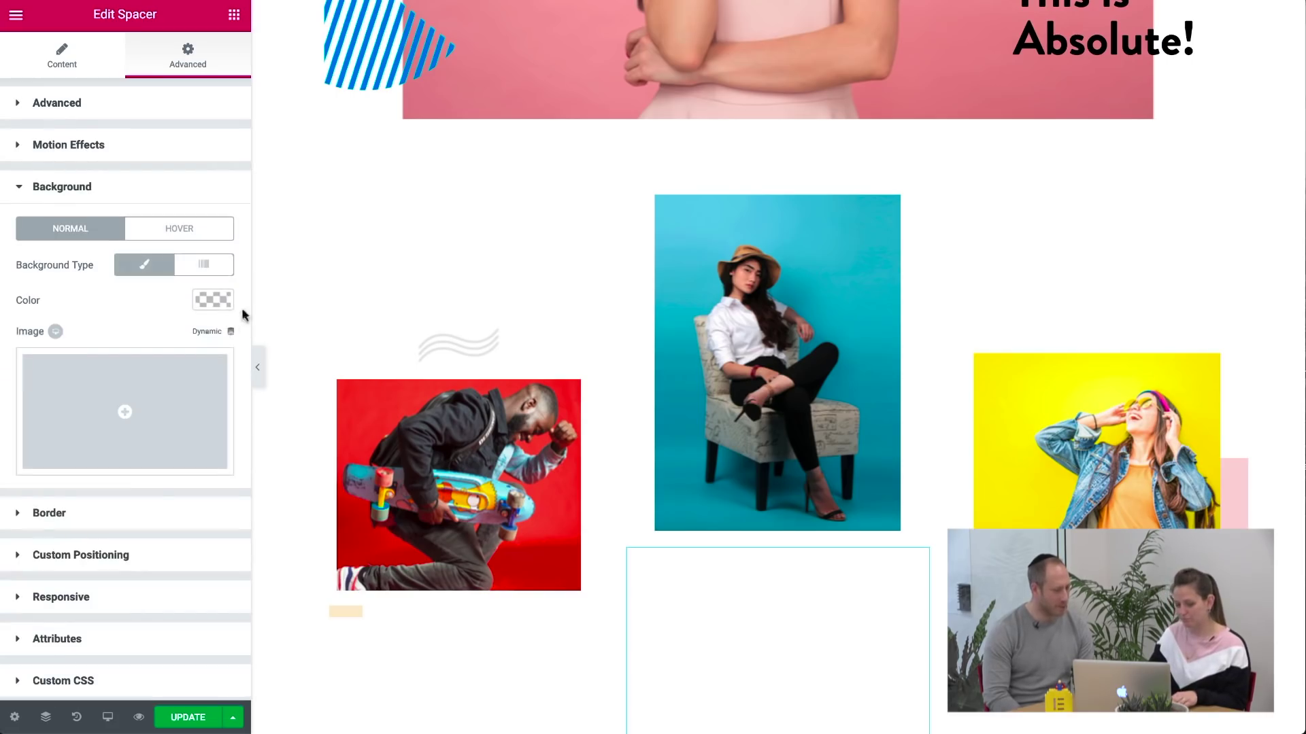
pyautogui.click(210, 298)
pyautogui.click(26, 498)
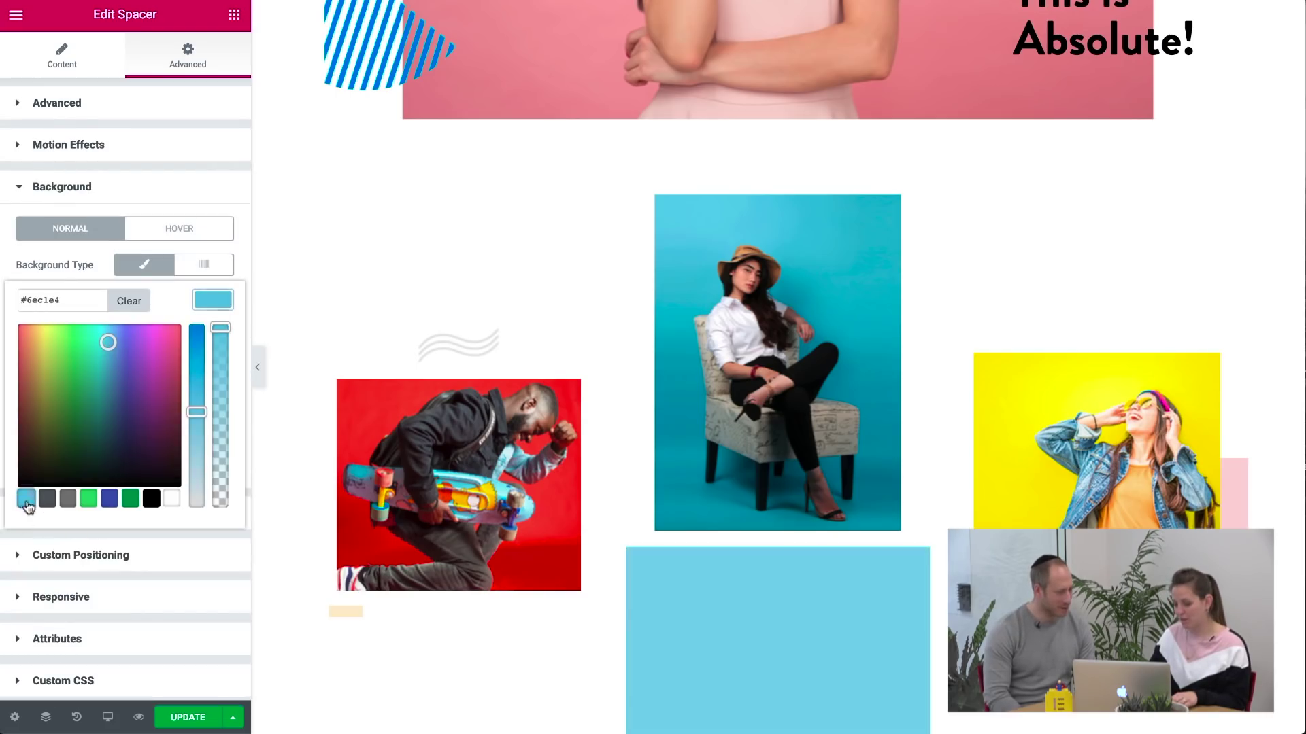
pyautogui.doubleClick(59, 304)
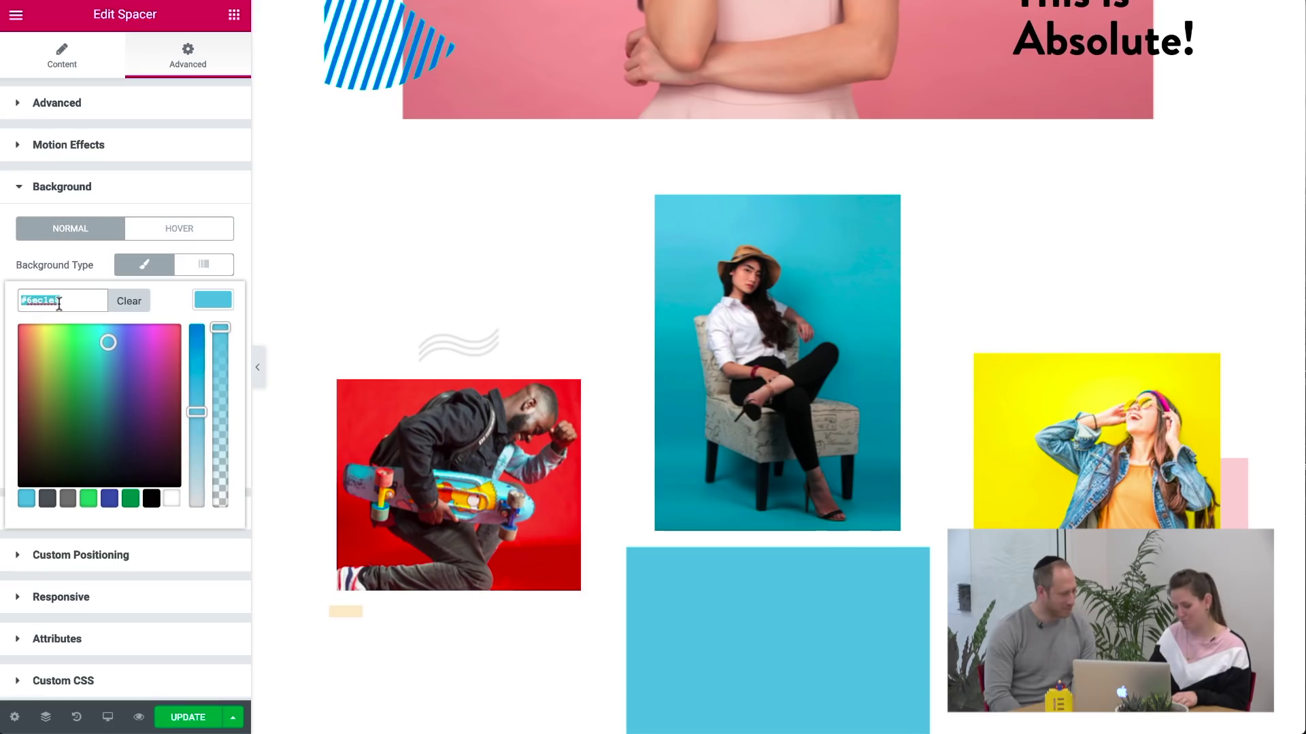
pyautogui.write('3')
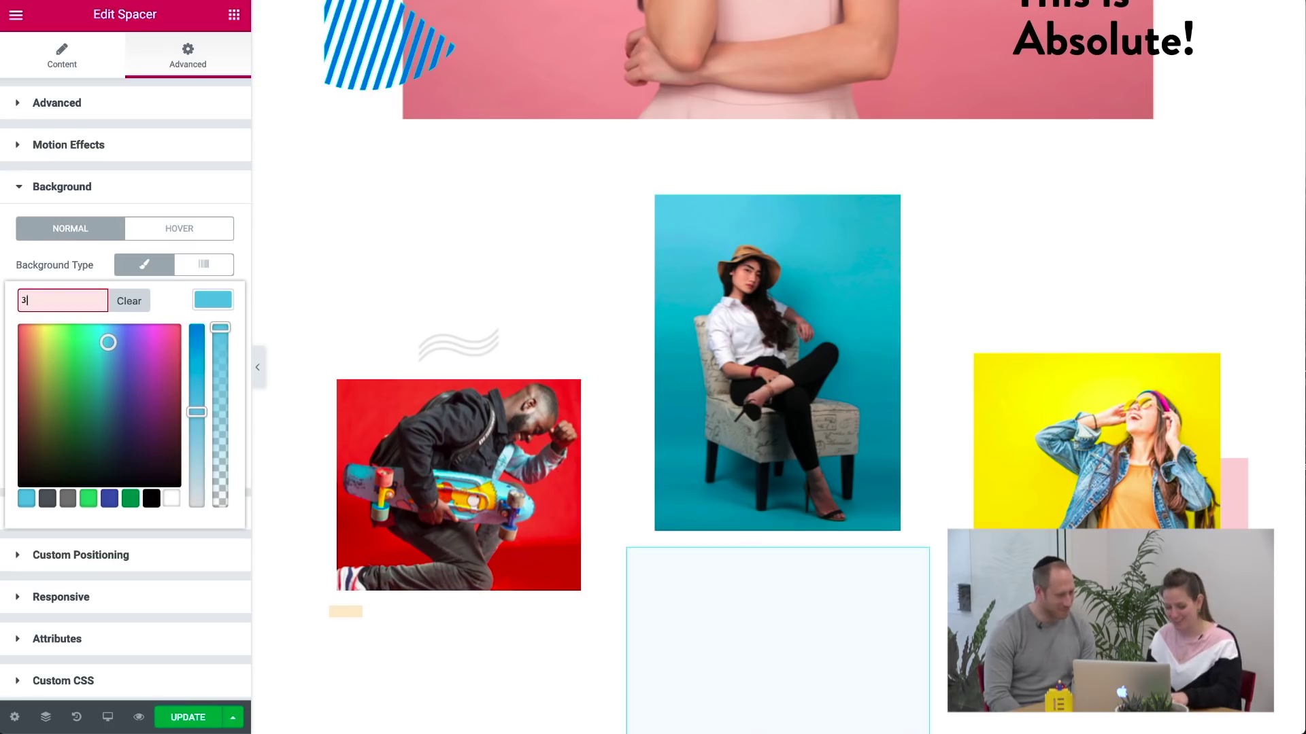
pyautogui.write('adffa')
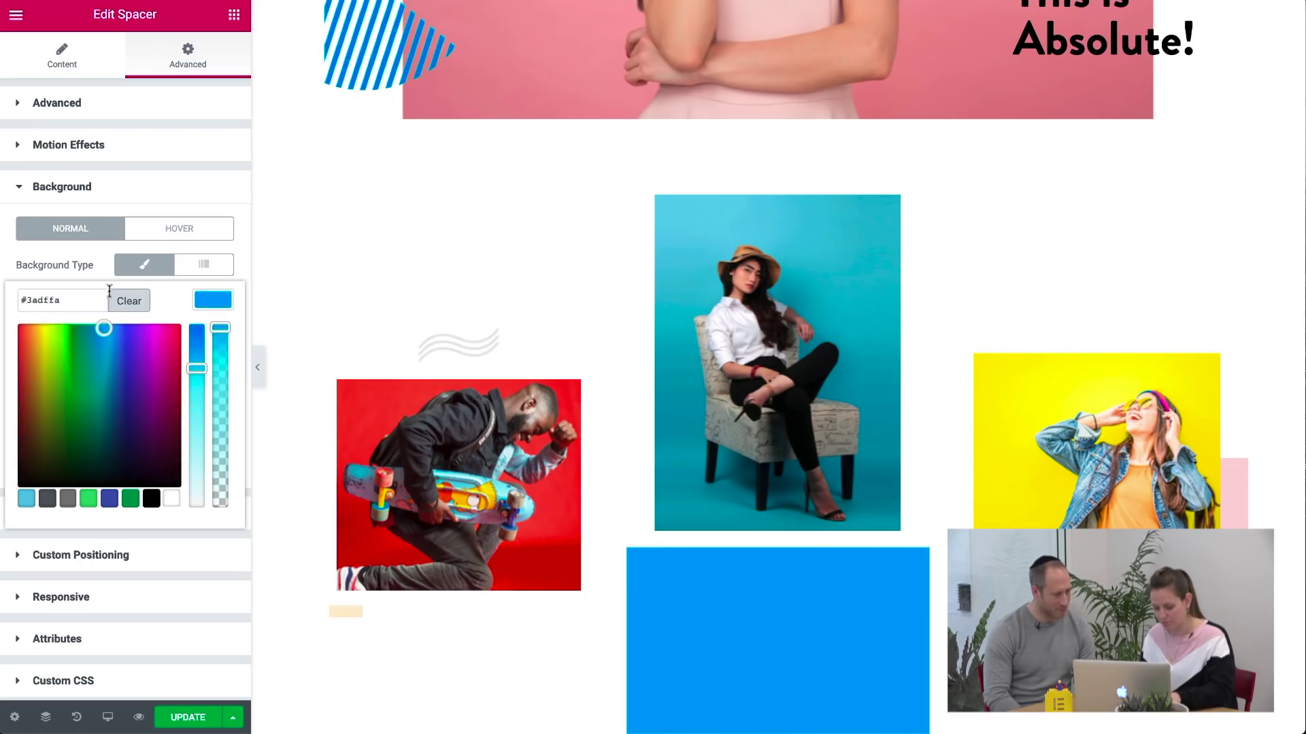
pyautogui.moveTo(194, 370); pyautogui.dragTo(199, 444)
pyautogui.click(96, 333)
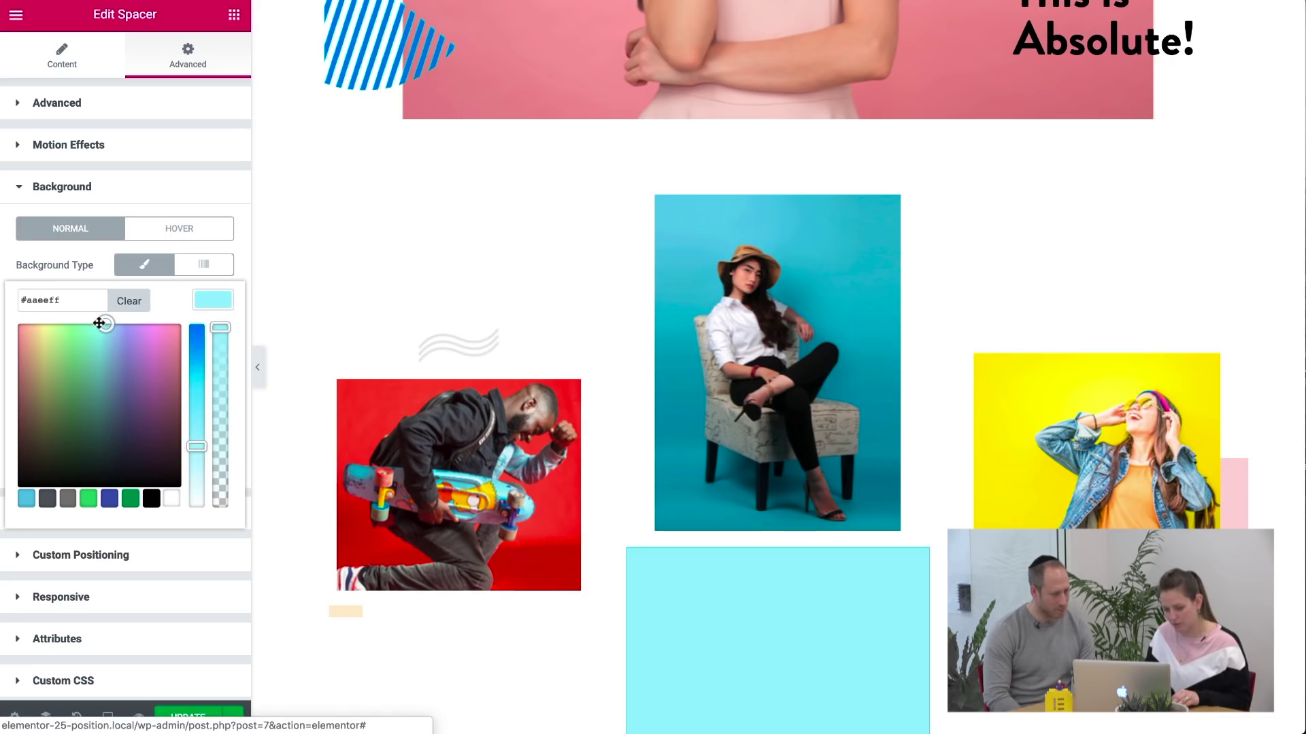
pyautogui.click(198, 302)
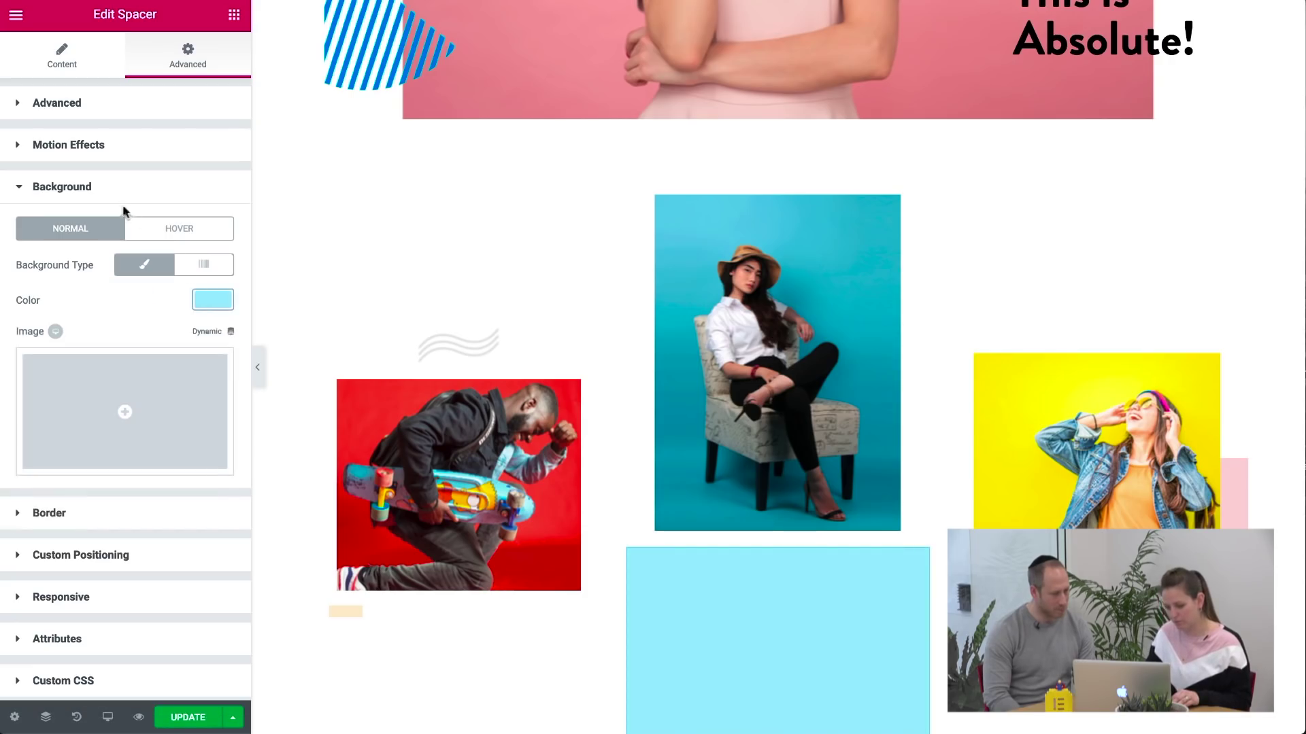
pyautogui.click(105, 193)
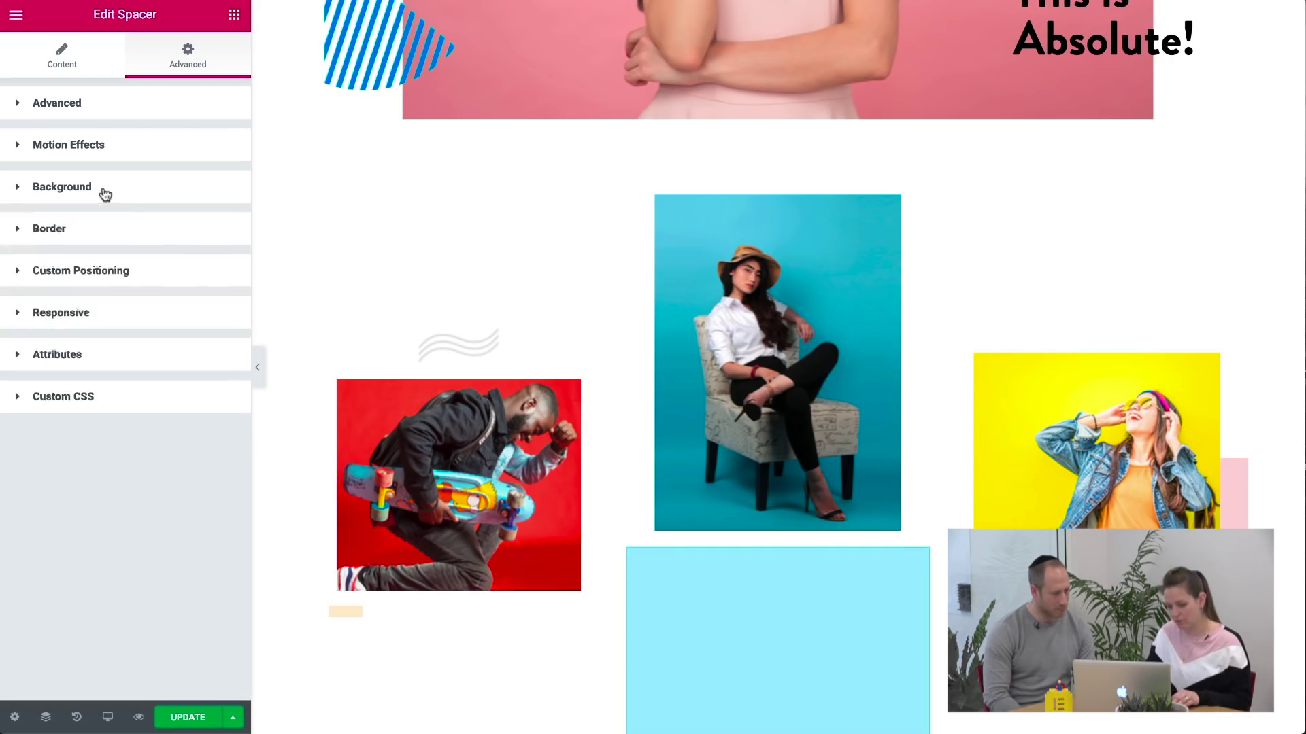
# Step: Set the spacer's position to Absolute in its custom positioning settings
pyautogui.click(61, 277)
pyautogui.click(178, 347)
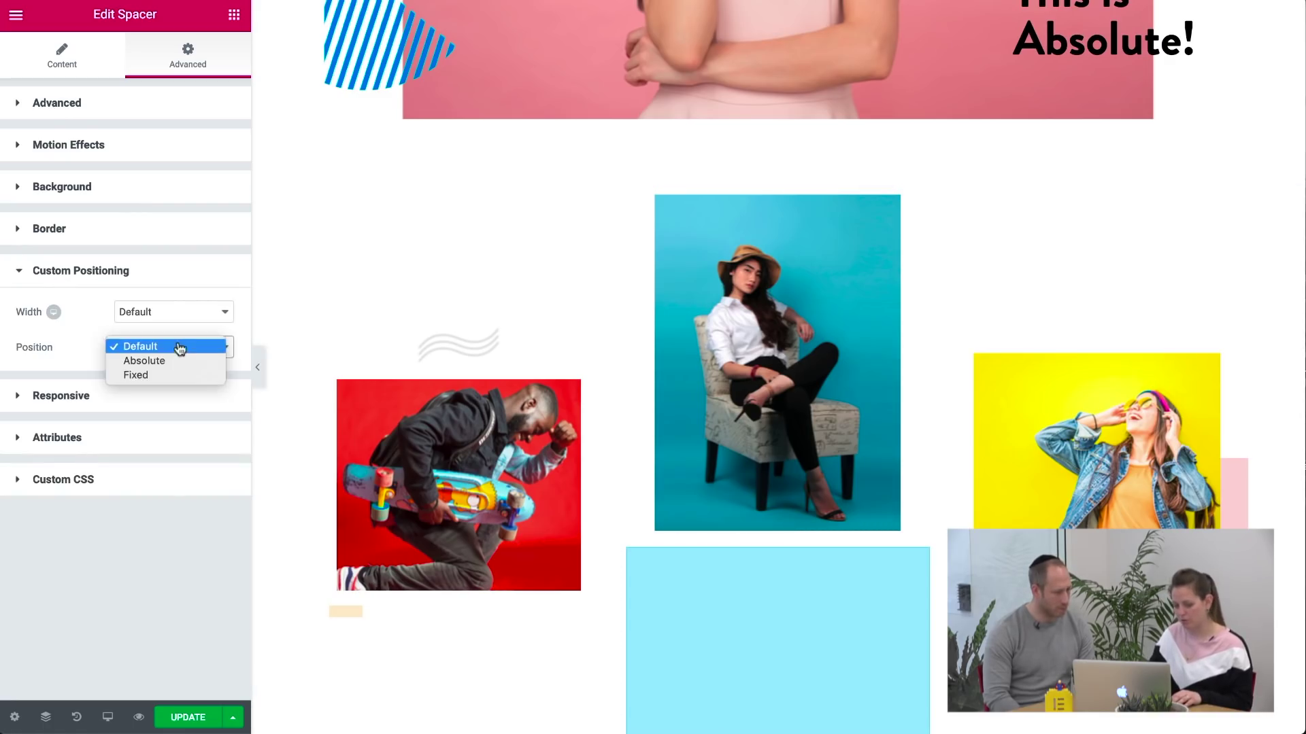
pyautogui.click(163, 362)
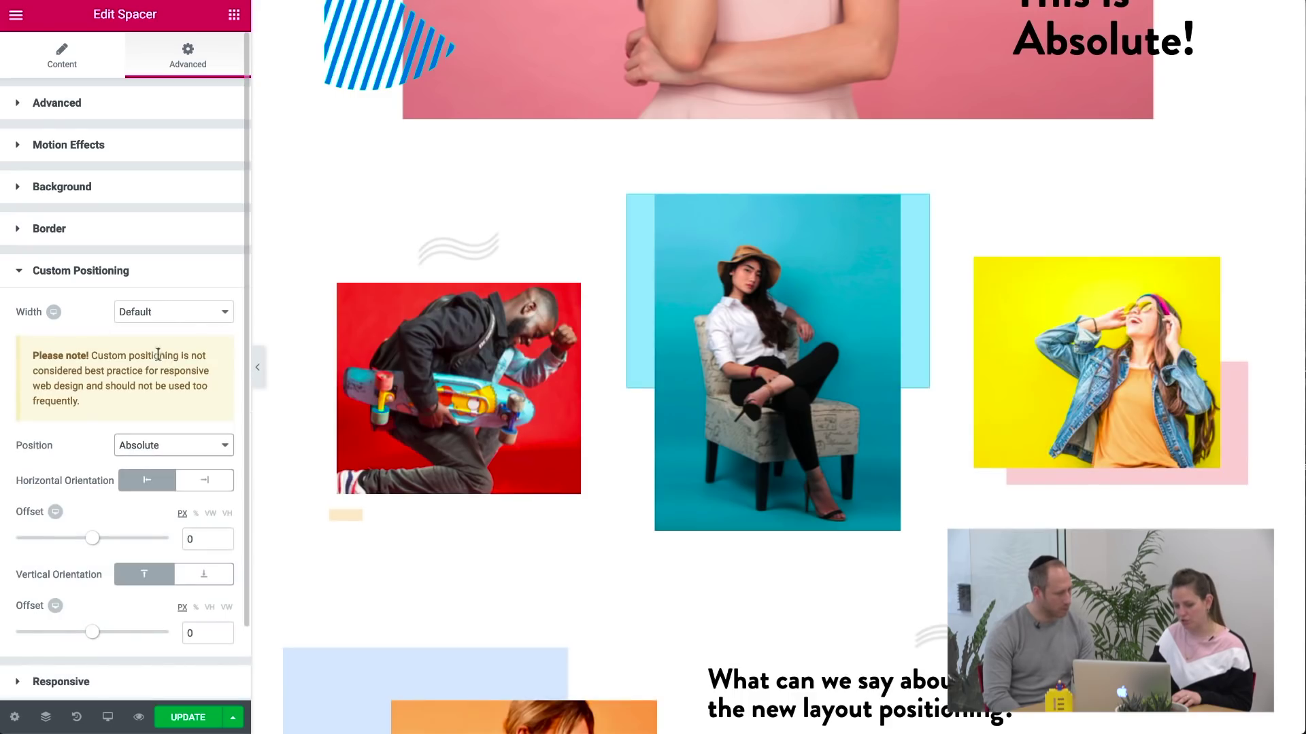
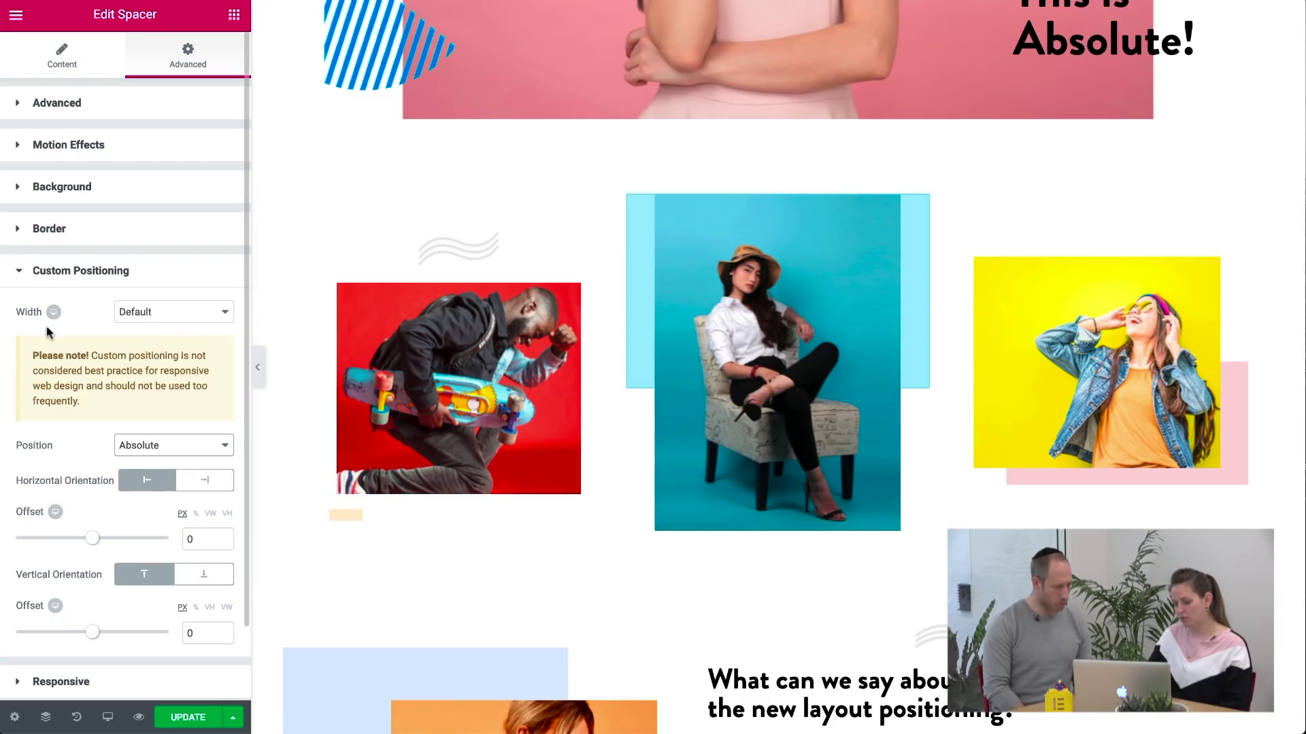
# Step: Stretch the spacer on both sides toward the neighbouring images, to a custom width of about 593 px
pyautogui.click(148, 314)
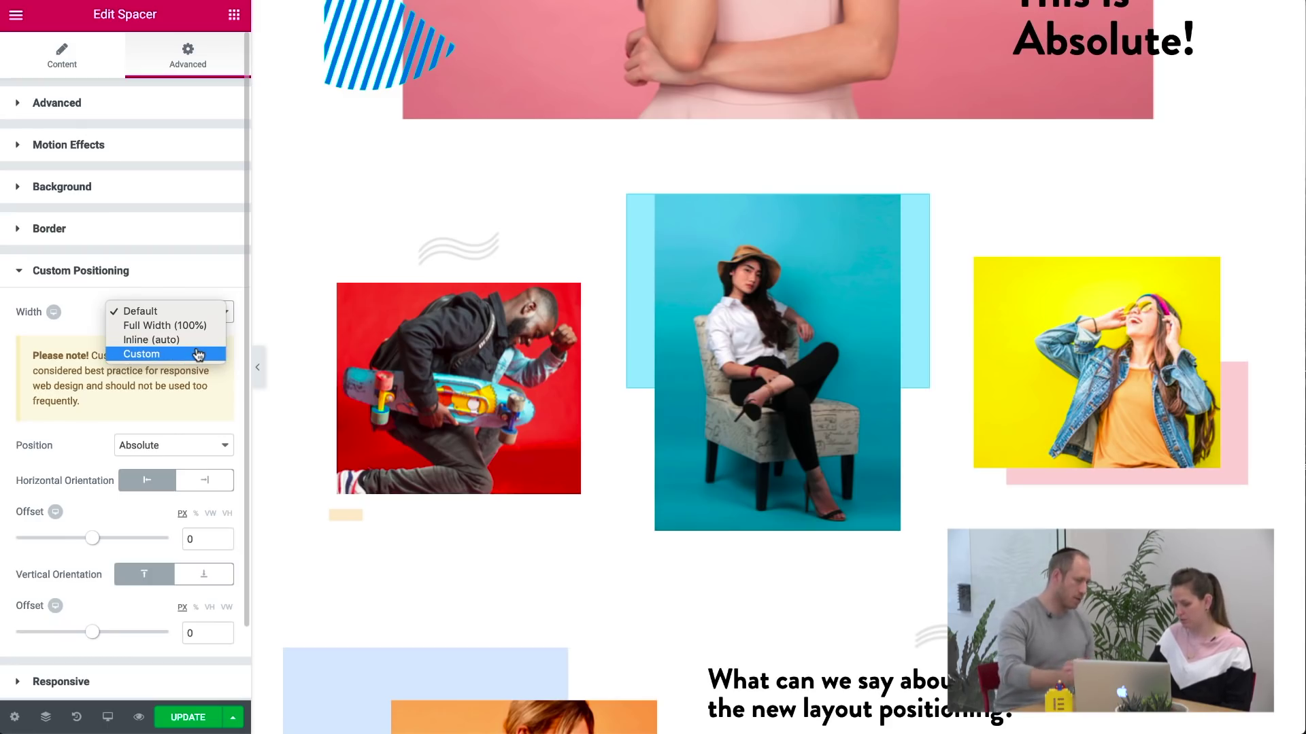
pyautogui.click(598, 285)
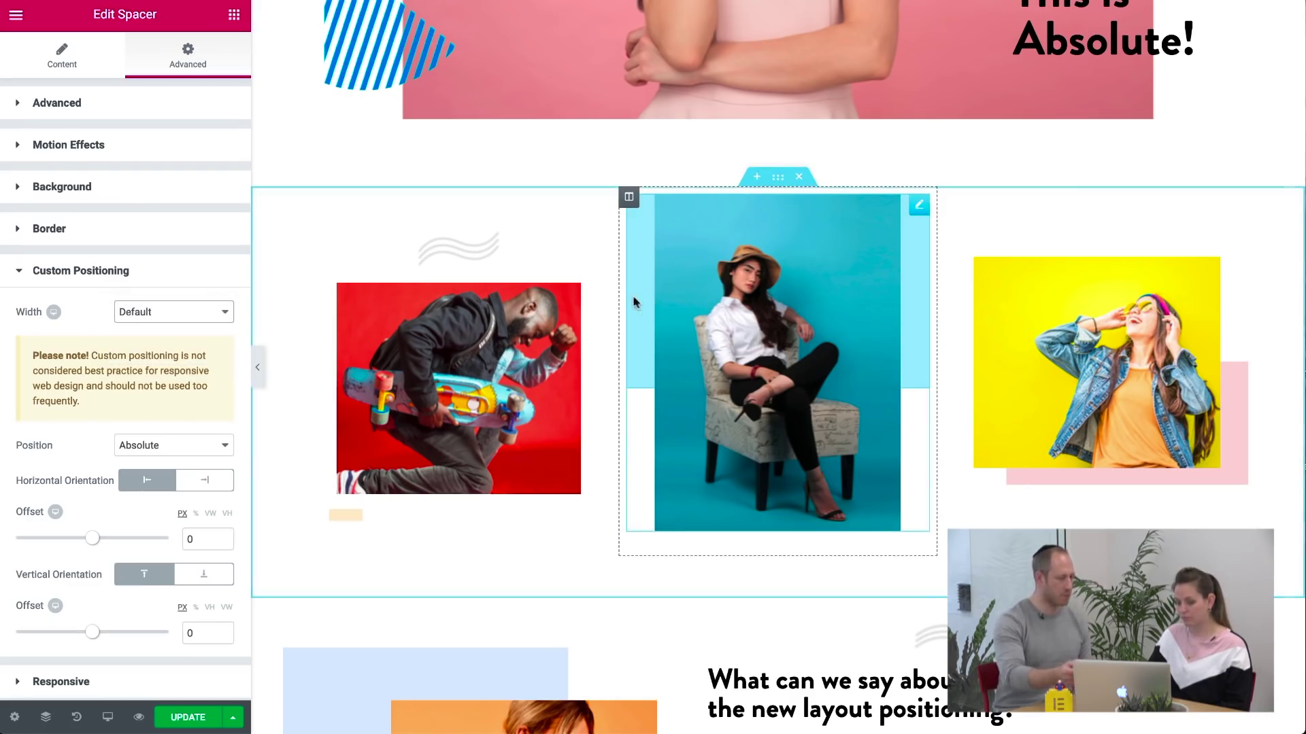
pyautogui.moveTo(583, 304); pyautogui.dragTo(504, 296)
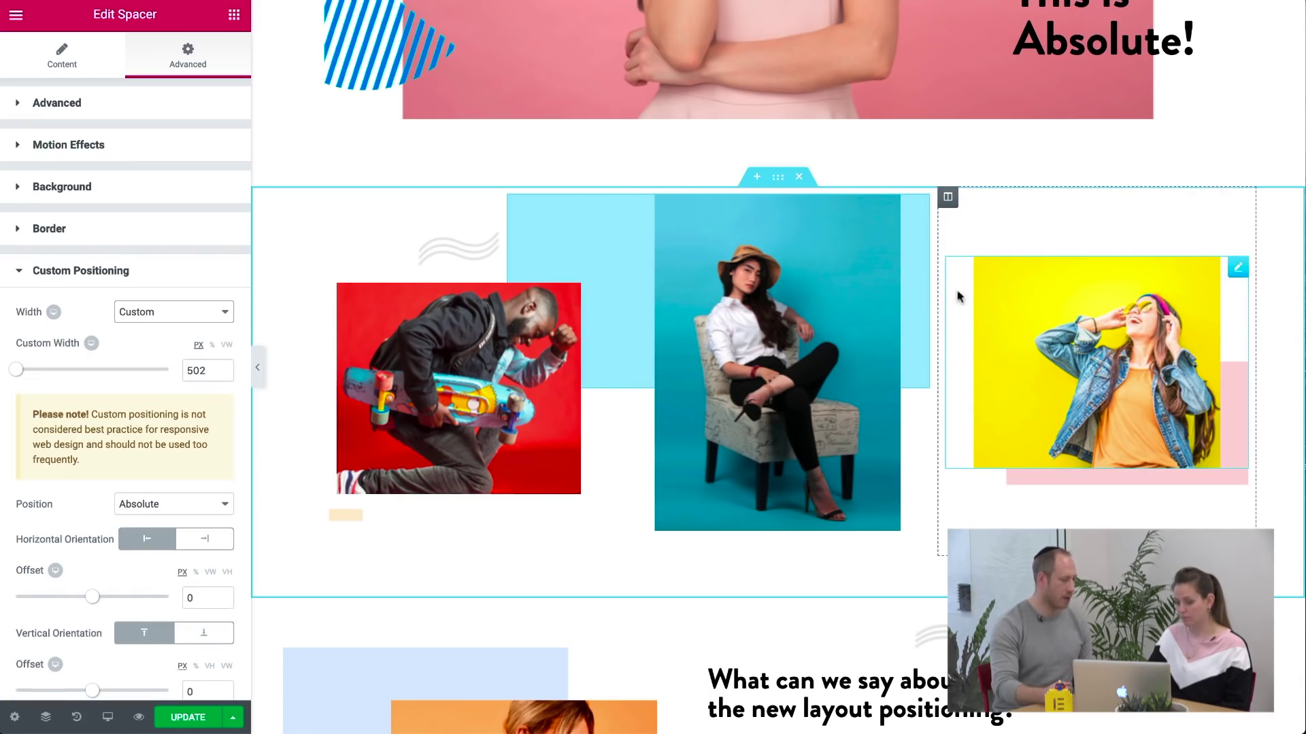
pyautogui.moveTo(929, 295); pyautogui.dragTo(965, 295)
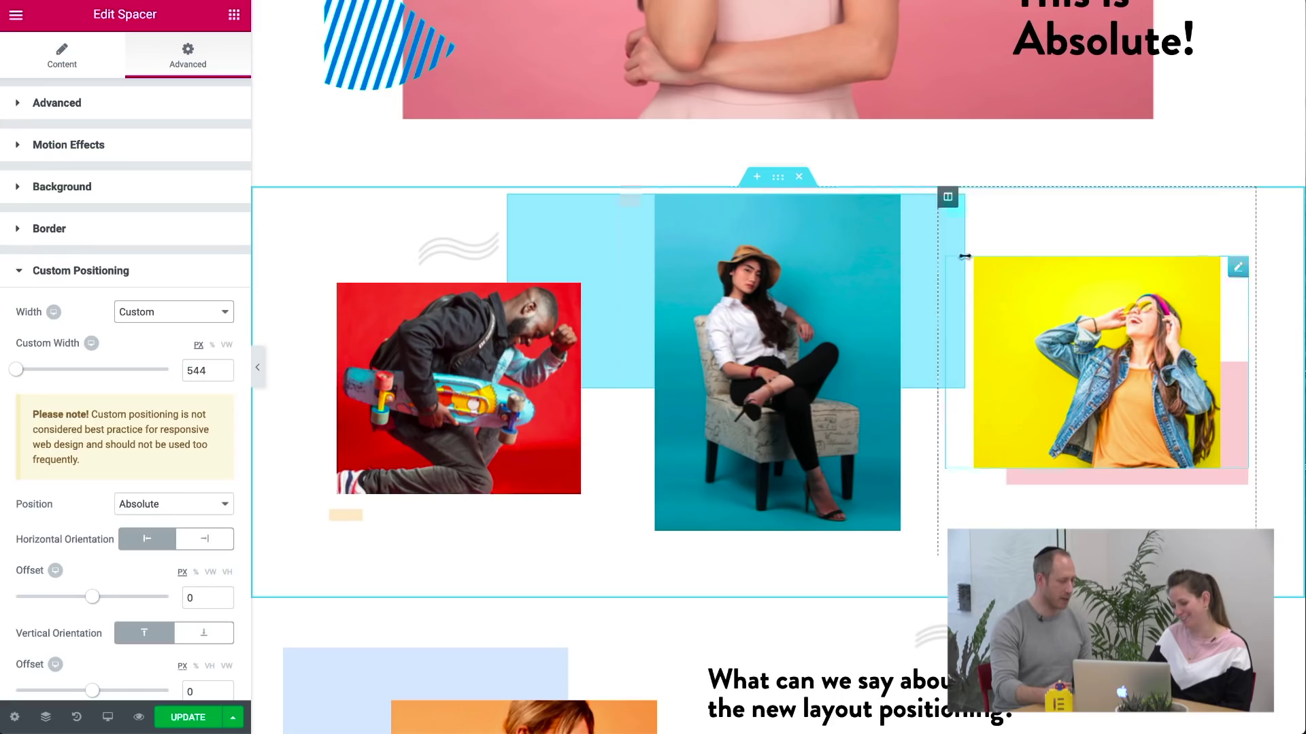
pyautogui.moveTo(979, 226); pyautogui.dragTo(1006, 225)
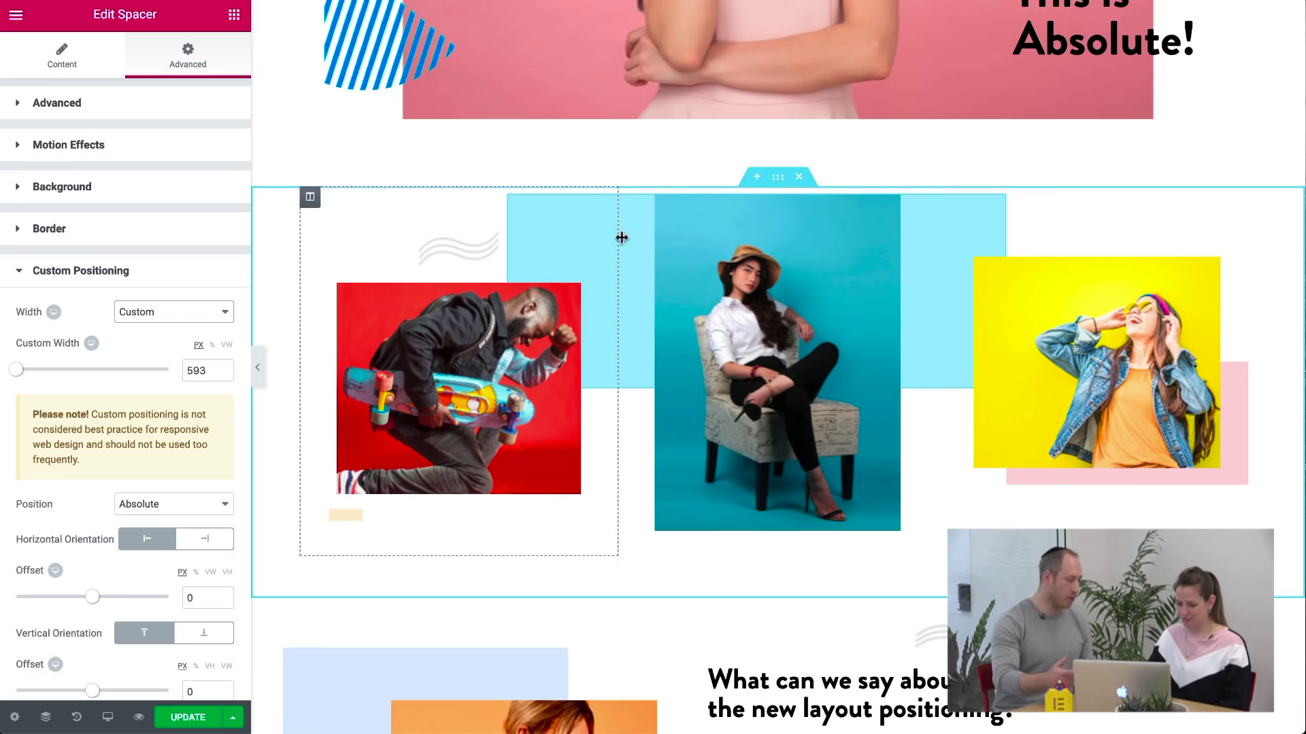
# Step: Set the cyan spacer's custom width to 200% and reposition it behind the lower part of the three images
pyautogui.moveTo(624, 235); pyautogui.dragTo(657, 382)
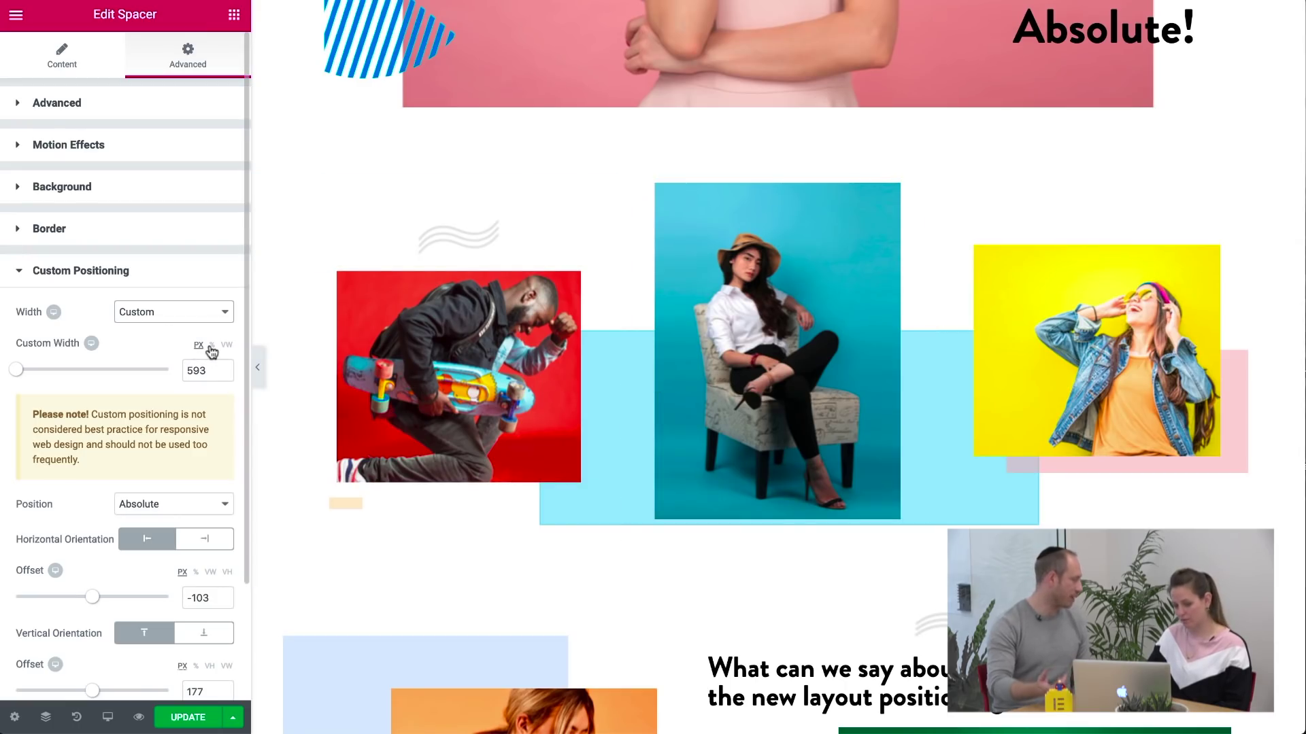
pyautogui.click(211, 347)
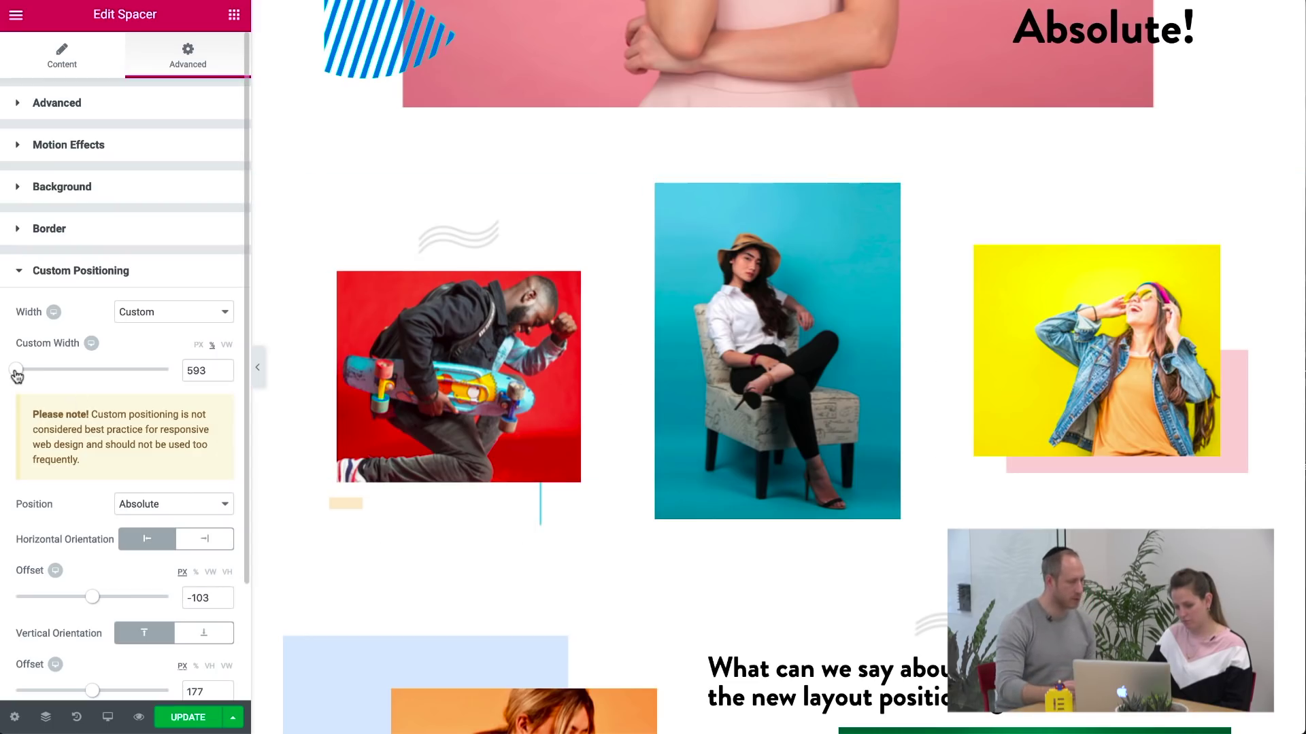
pyautogui.moveTo(16, 373); pyautogui.dragTo(191, 369)
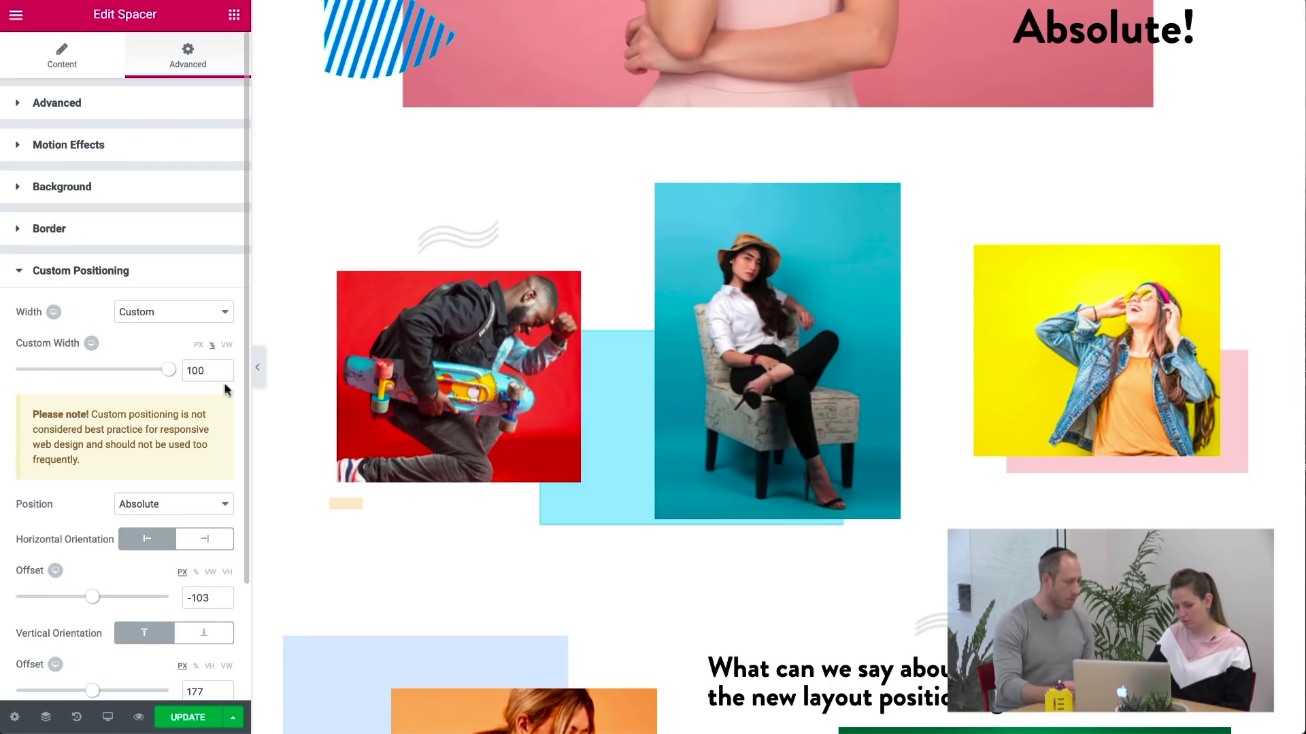
pyautogui.click(189, 371)
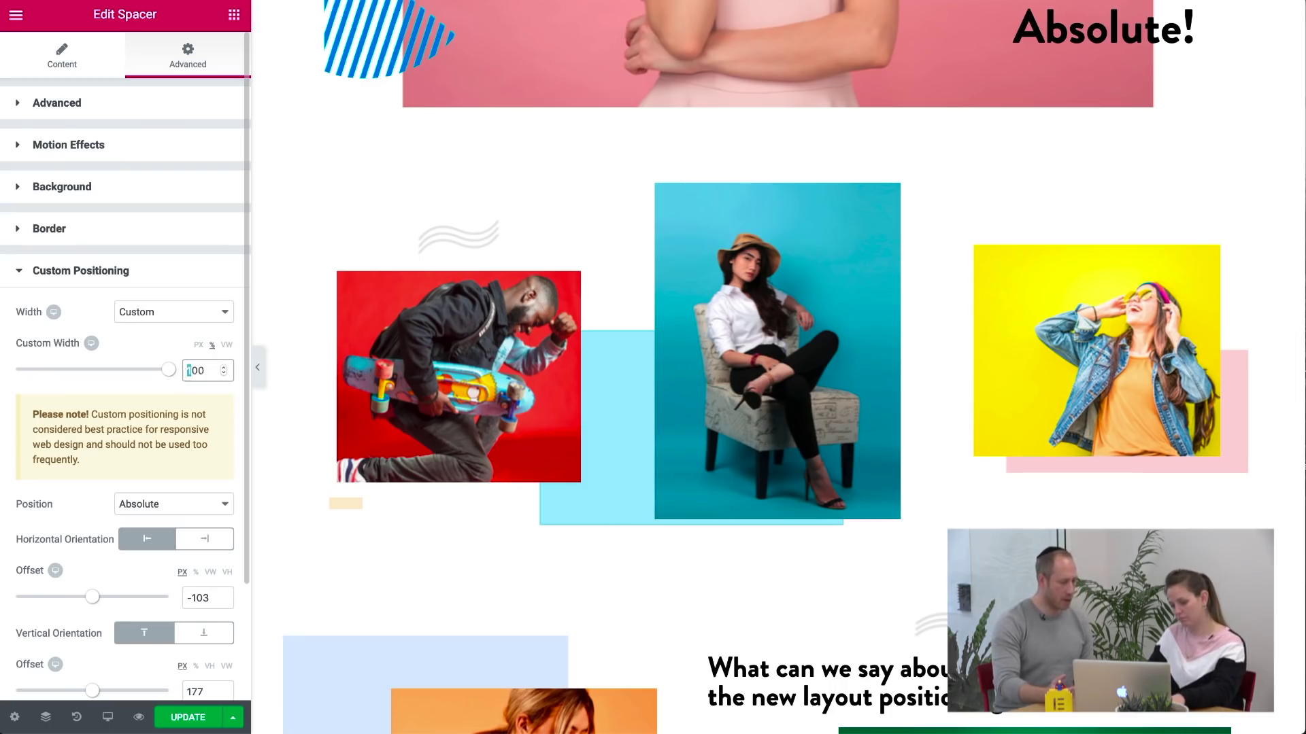
pyautogui.write('2')
pyautogui.moveTo(986, 523); pyautogui.dragTo(942, 530)
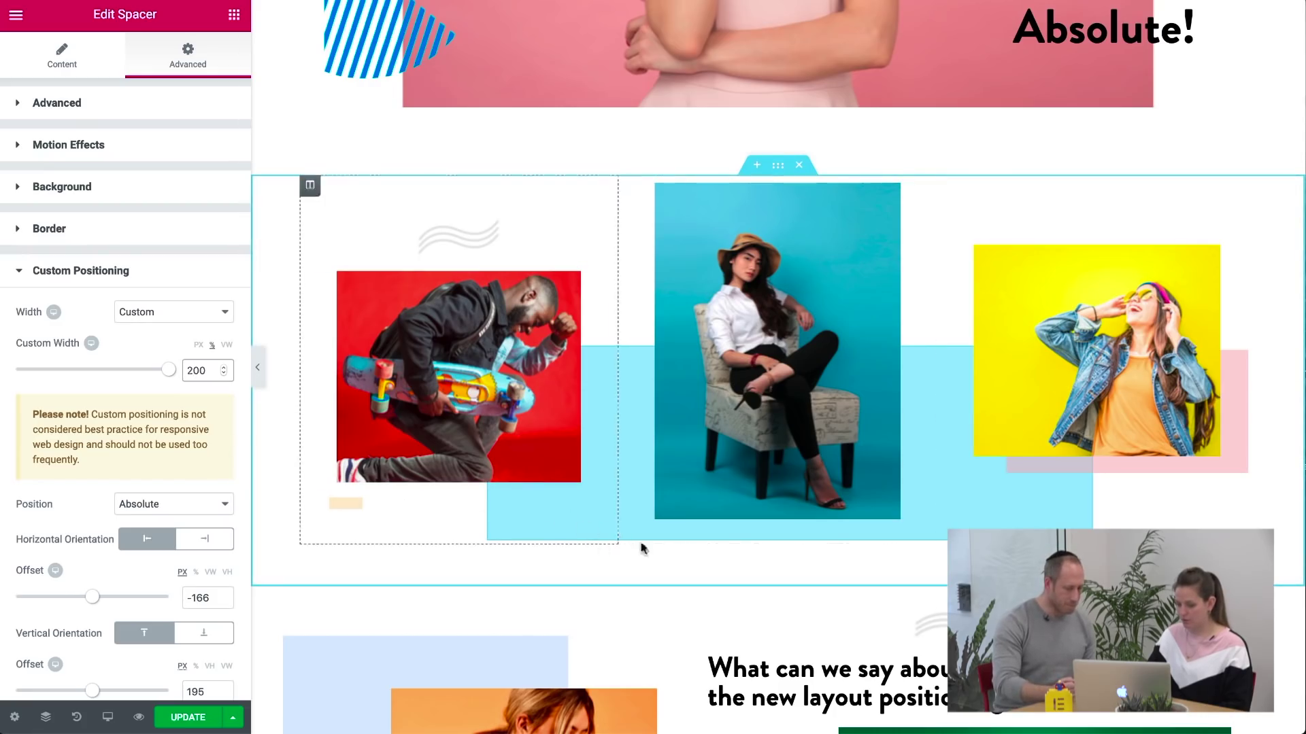
pyautogui.moveTo(1034, 525); pyautogui.dragTo(1018, 527)
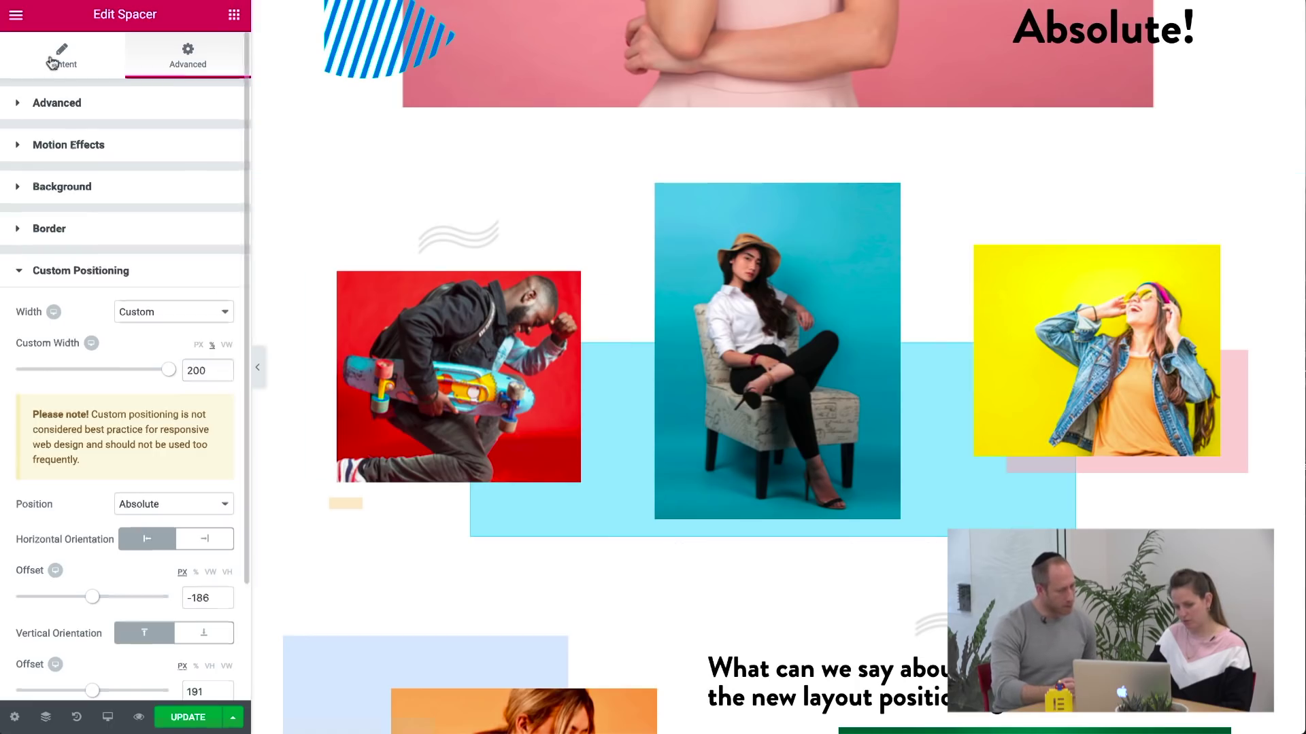
# Step: Increase the cyan spacer's space to 280
pyautogui.click(53, 63)
pyautogui.moveTo(75, 175); pyautogui.dragTo(87, 178)
pyautogui.doubleClick(185, 167)
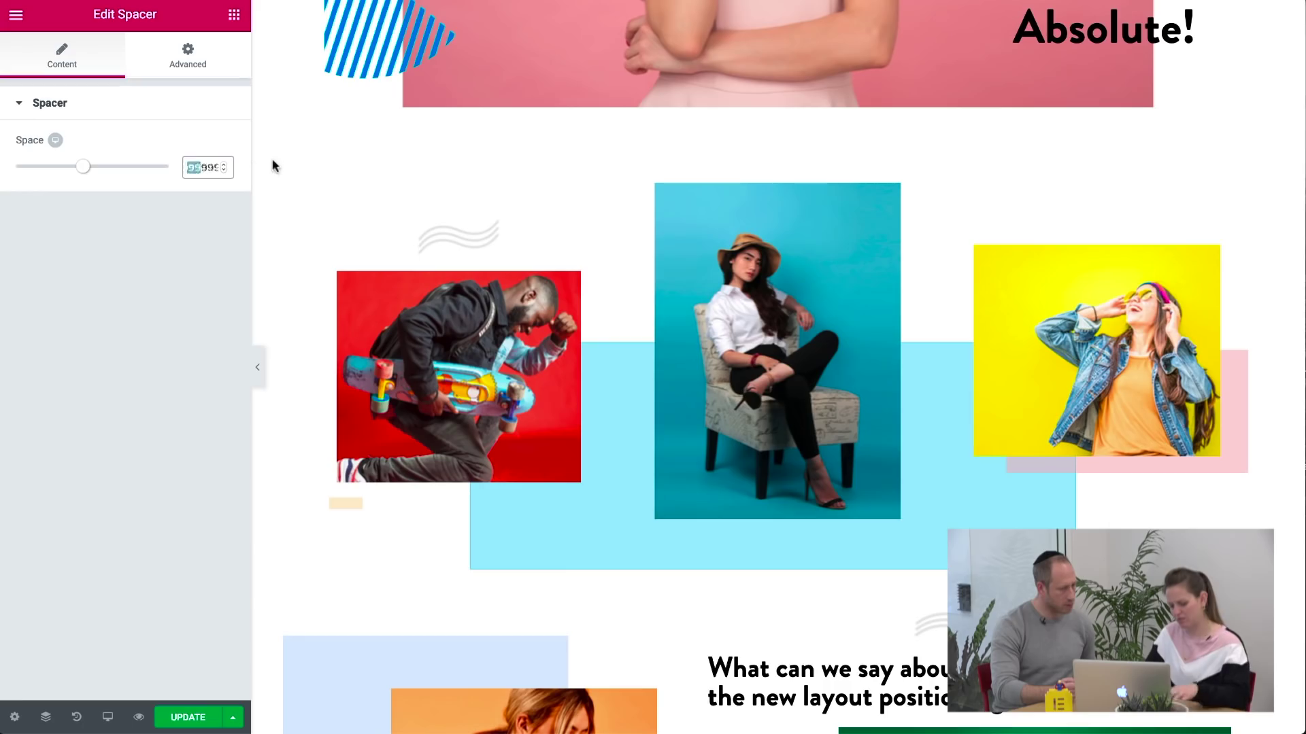
pyautogui.write('280')
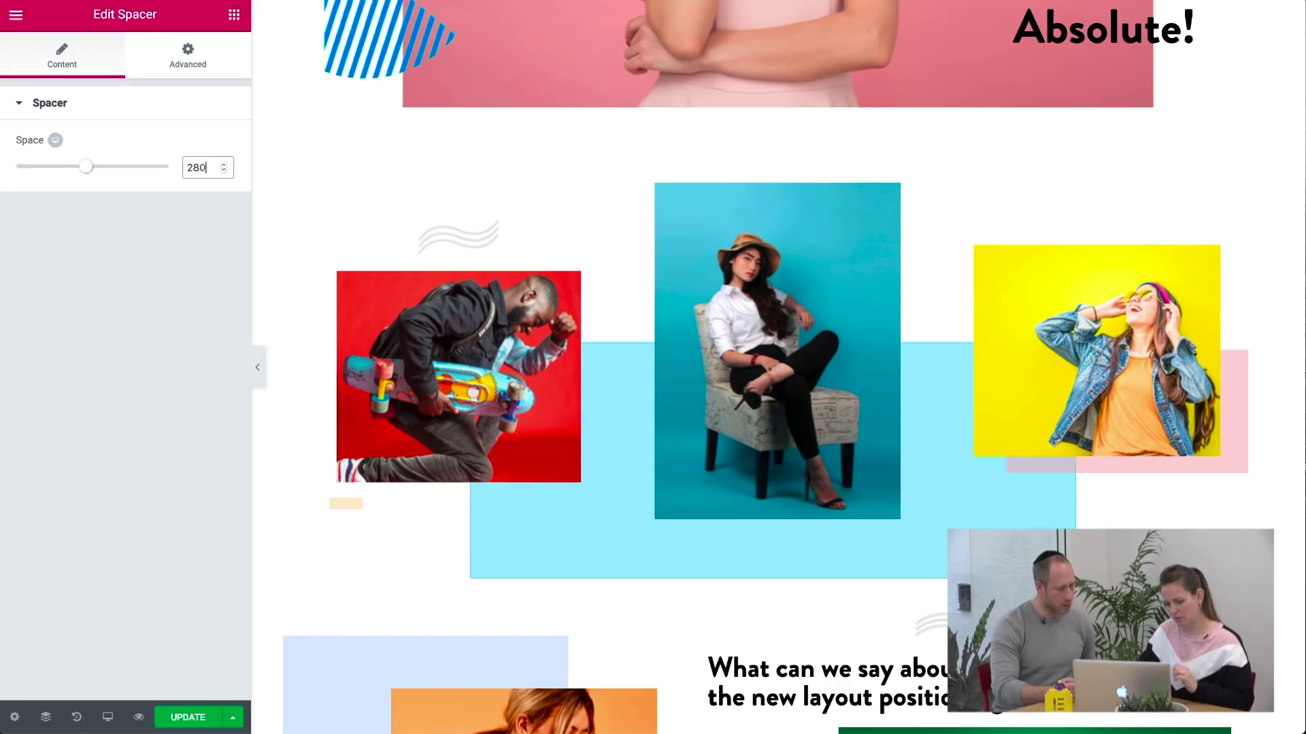
# Step: Set the spacer's vertical orientation to Bottom and reposition it with a vertical offset of about -19 px
pyautogui.click(214, 61)
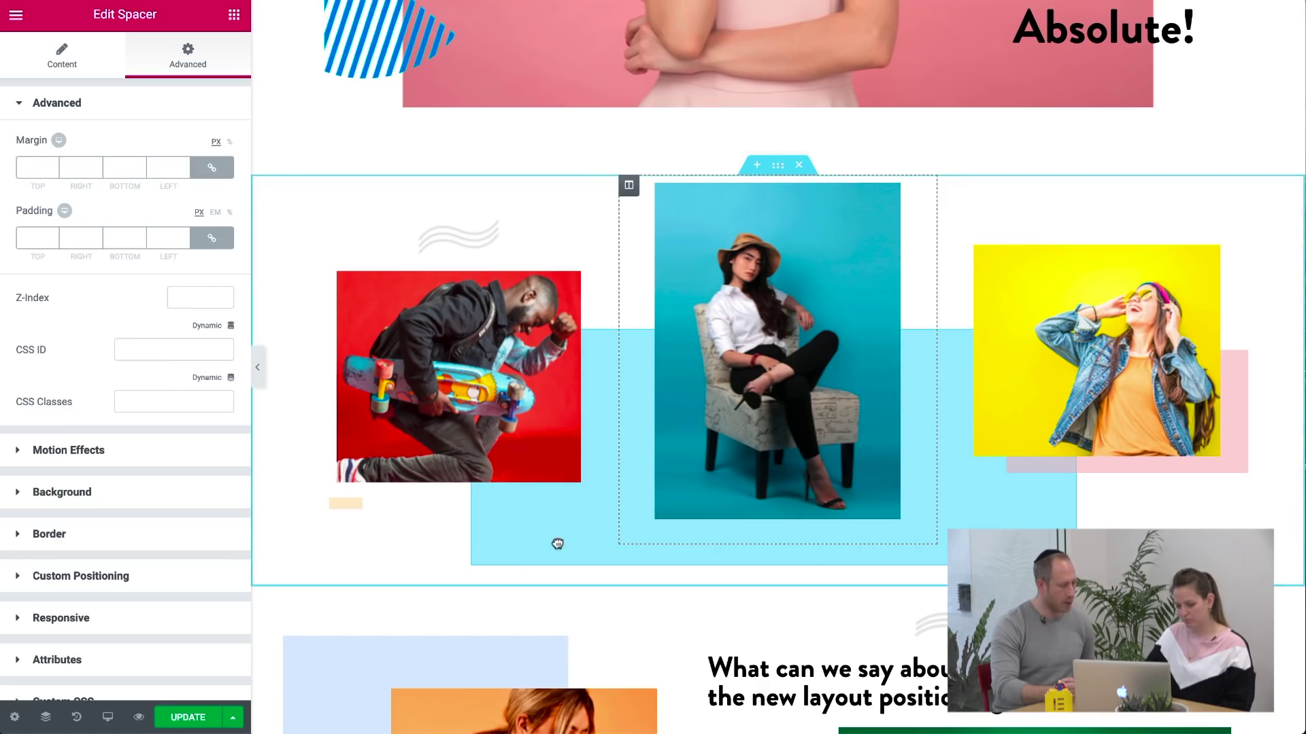
pyautogui.click(165, 586)
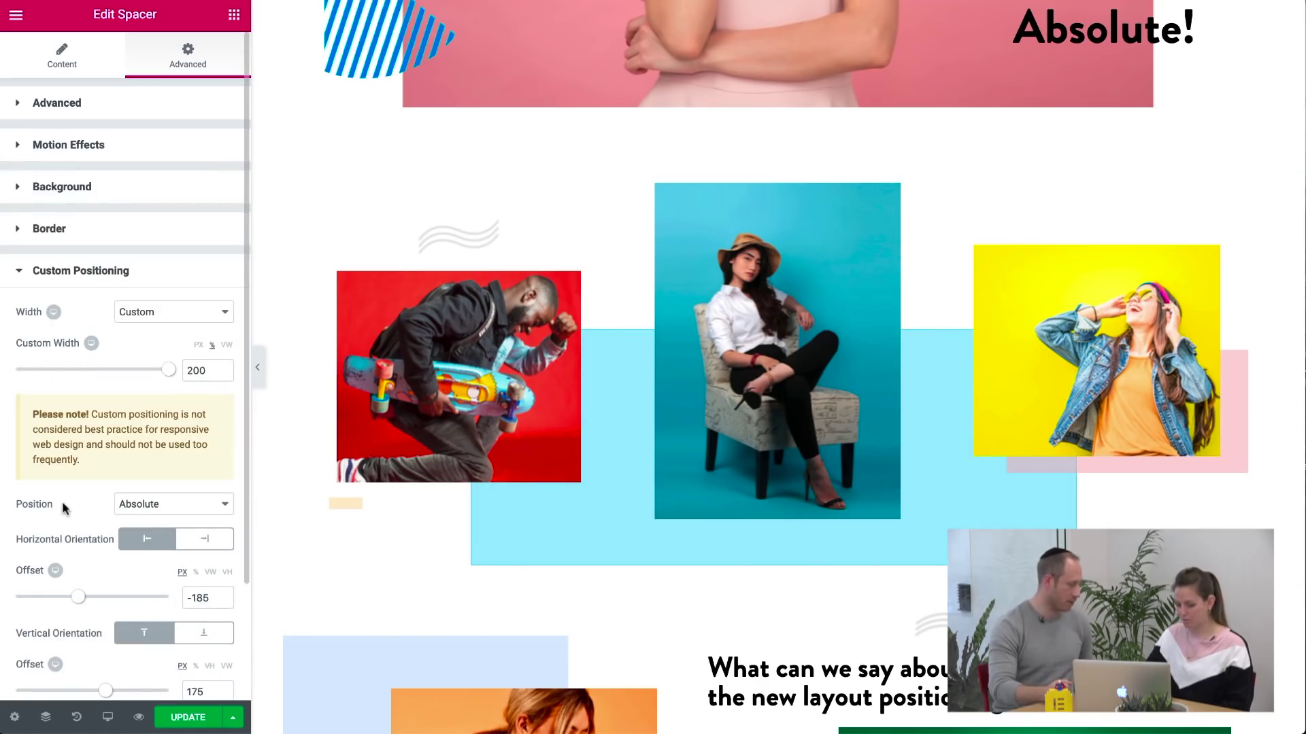
pyautogui.scroll(-1, 218, 612)
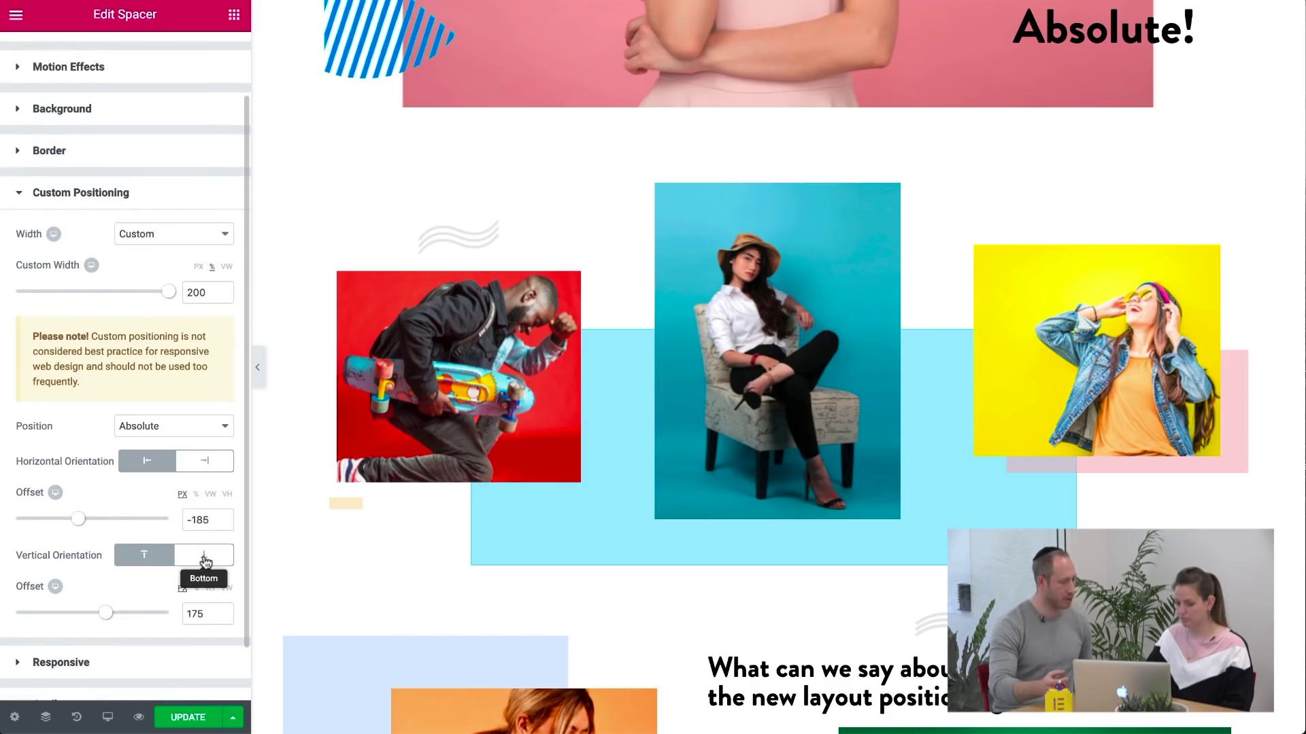
pyautogui.click(204, 559)
pyautogui.moveTo(572, 526); pyautogui.dragTo(572, 542)
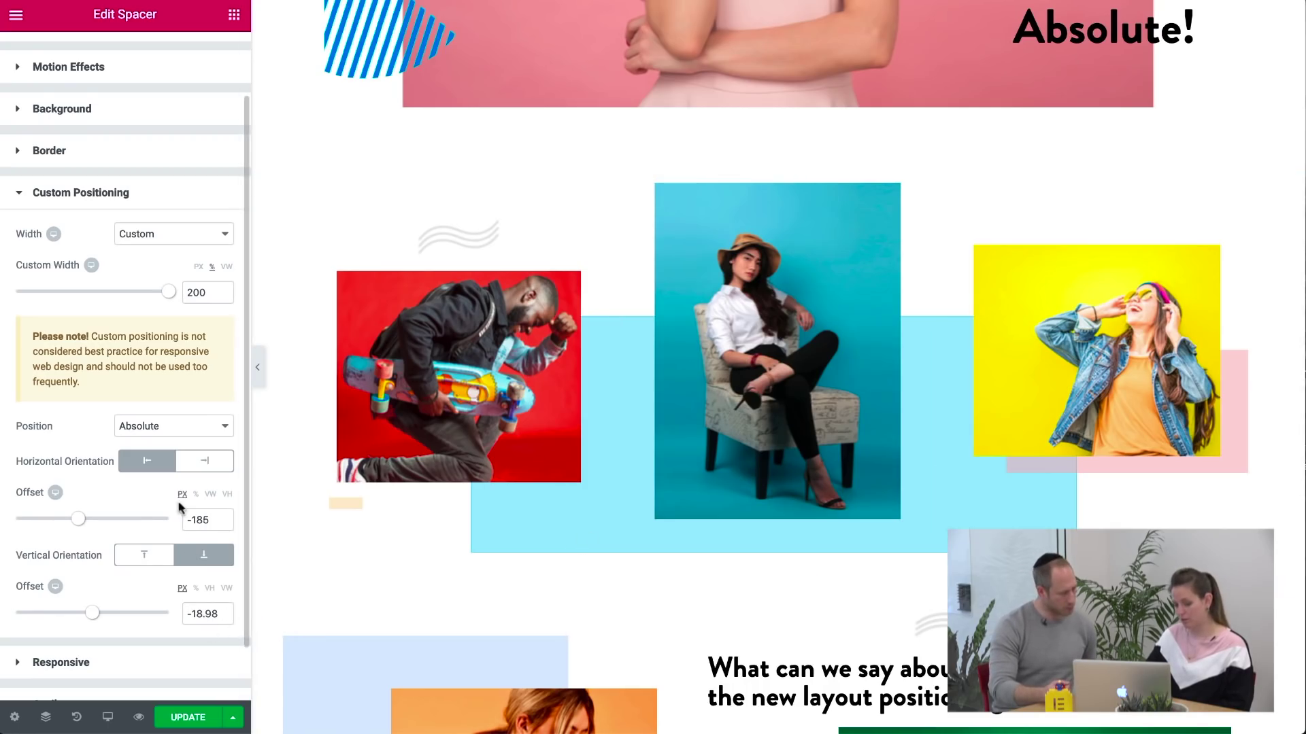
# Step: Compare the spacer's placement in the tablet and mobile previews, and return to the desktop view
pyautogui.scroll(1, 190, 585)
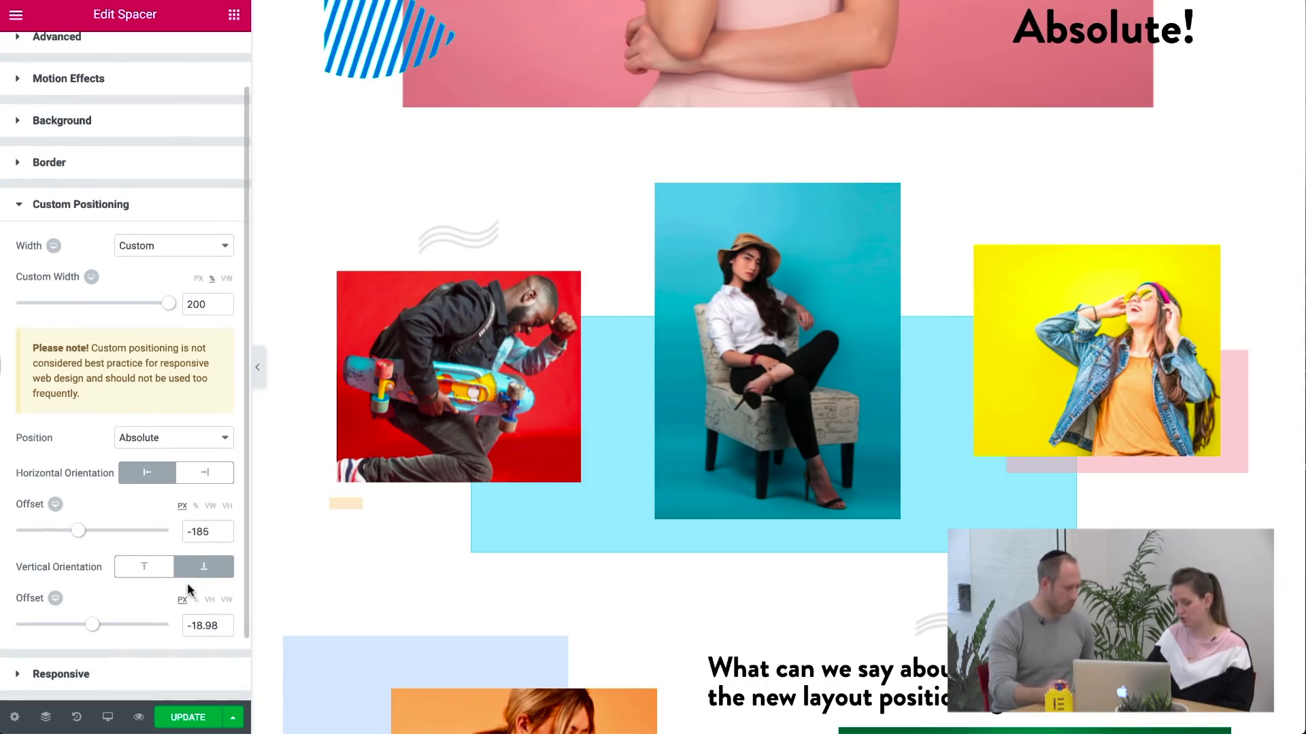
pyautogui.scroll(-2, 186, 582)
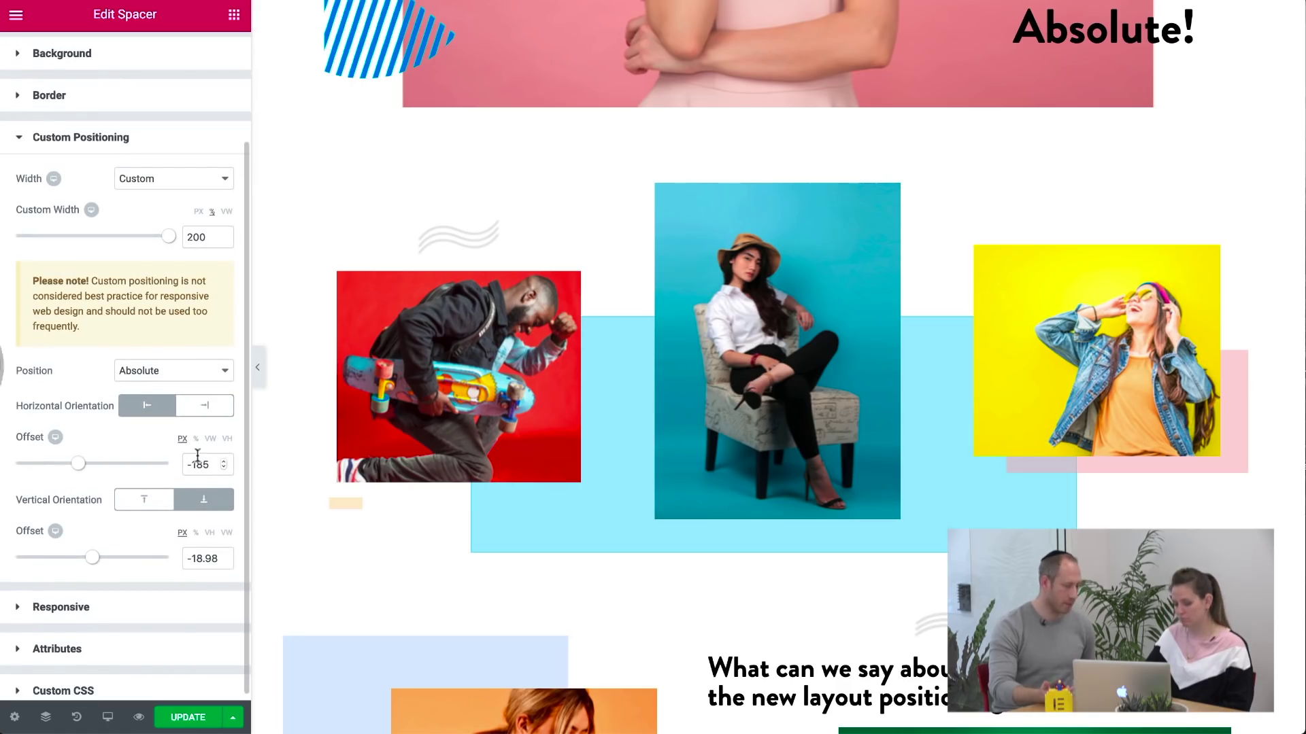
pyautogui.click(107, 719)
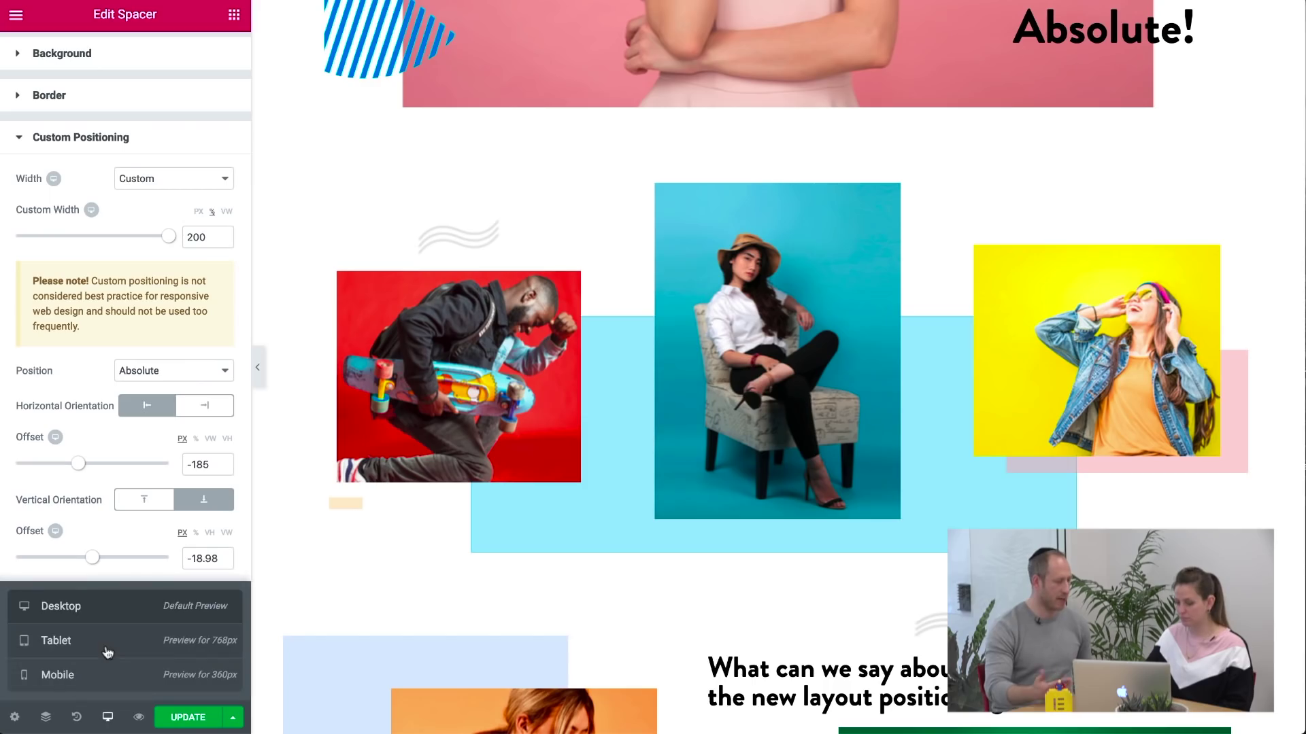
pyautogui.click(107, 652)
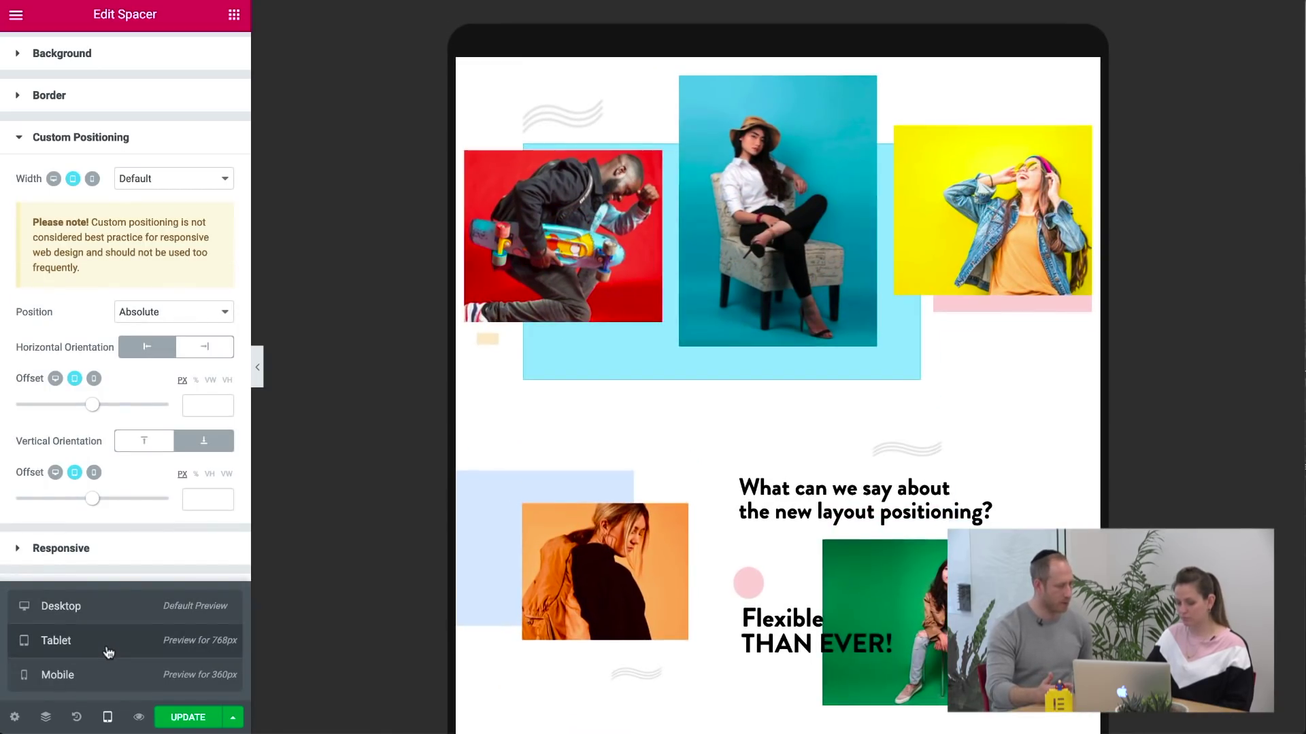
pyautogui.click(112, 682)
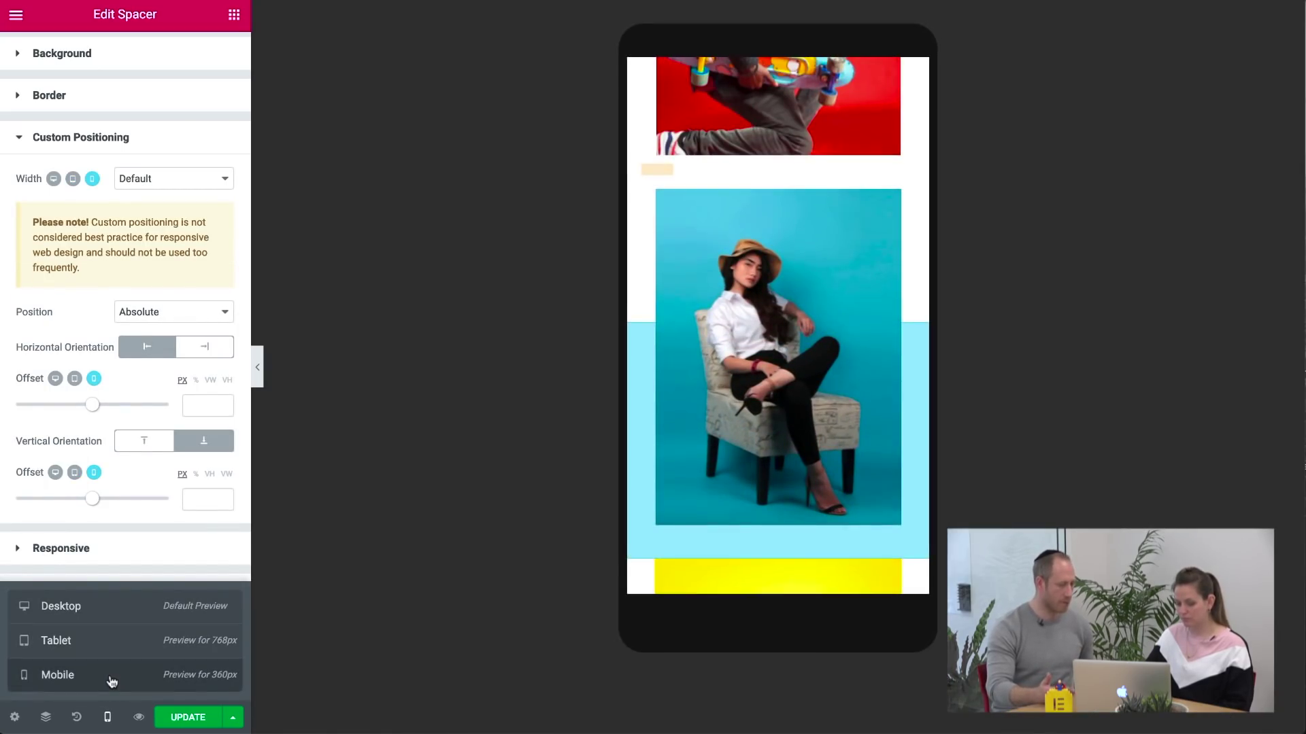
pyautogui.click(122, 644)
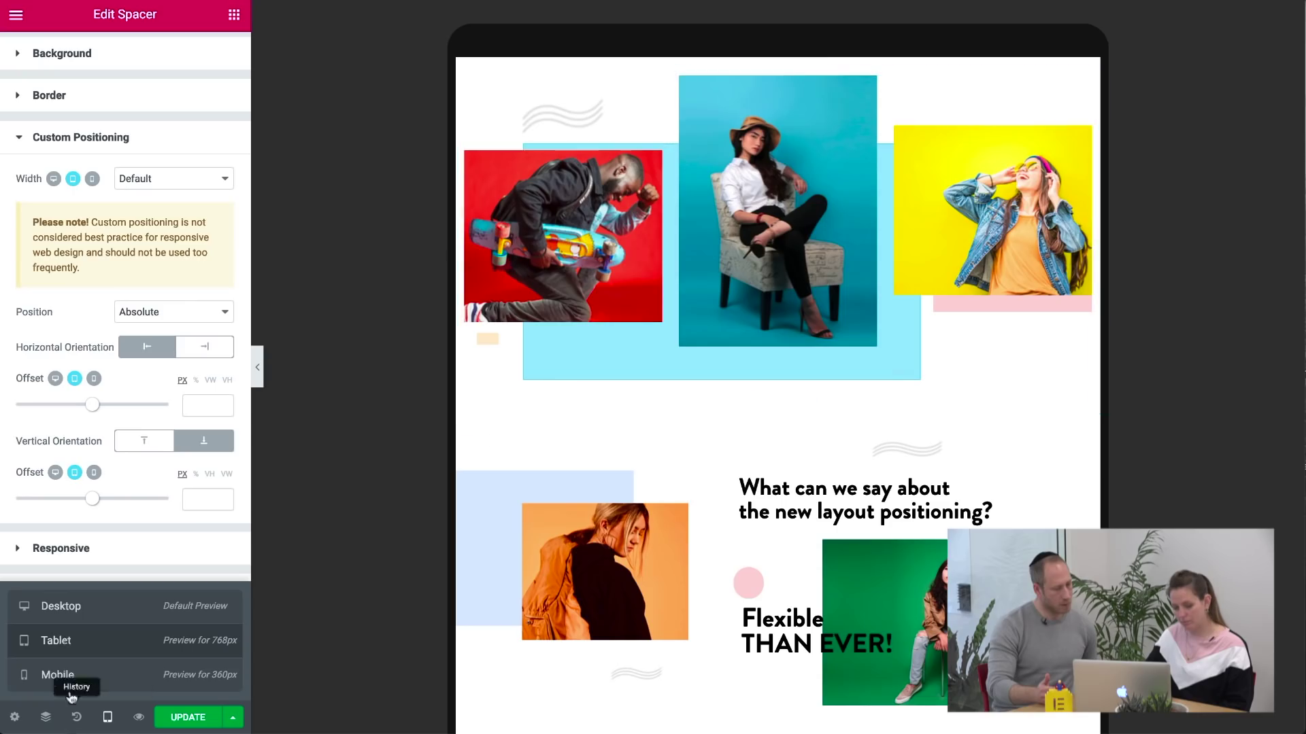
pyautogui.click(120, 610)
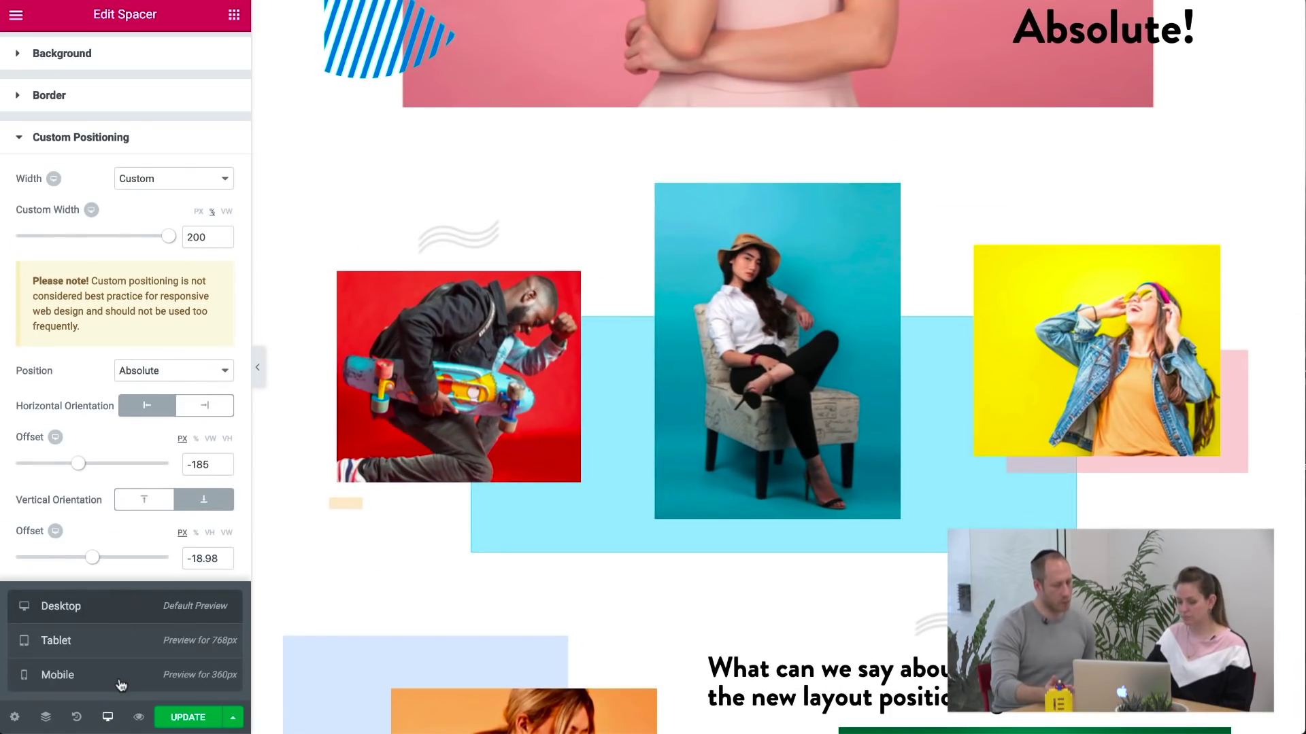
# Step: Examine in the mobile preview how far the spacer and page extend sideways beyond the screen
pyautogui.click(120, 678)
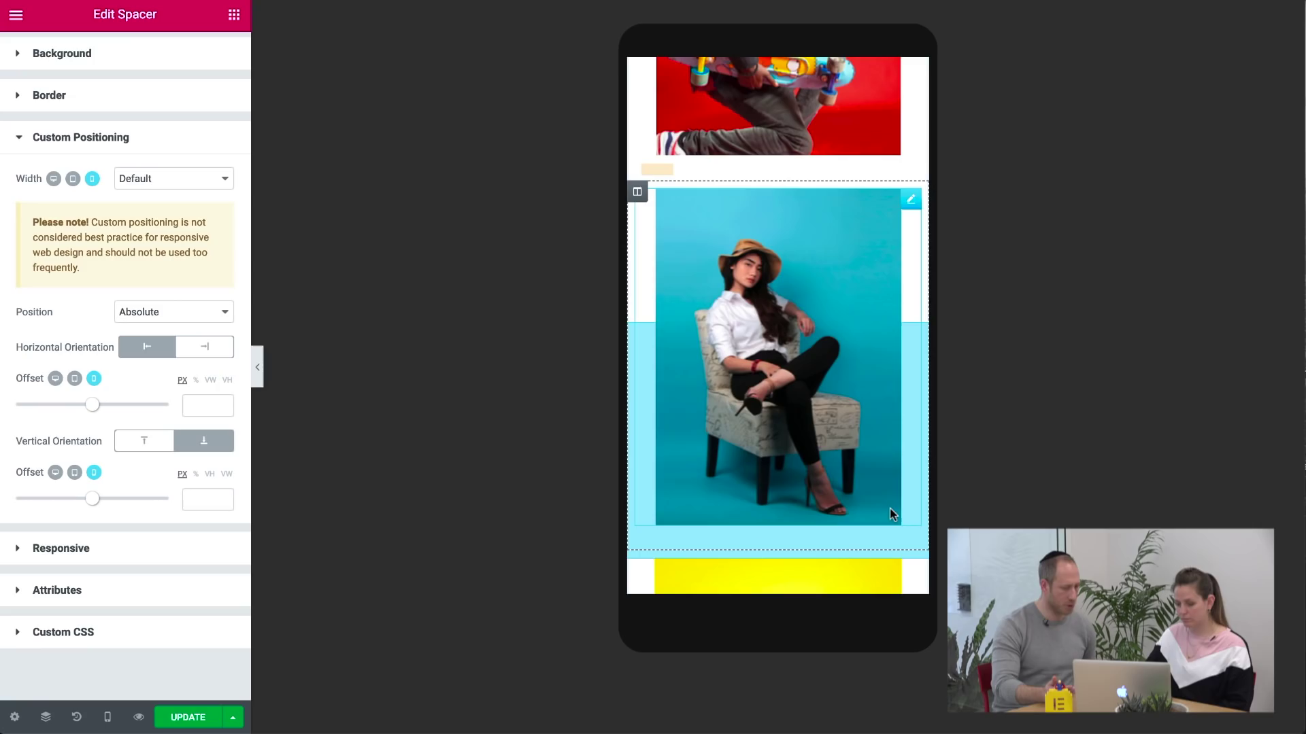
pyautogui.hscroll(2, 740, 559)
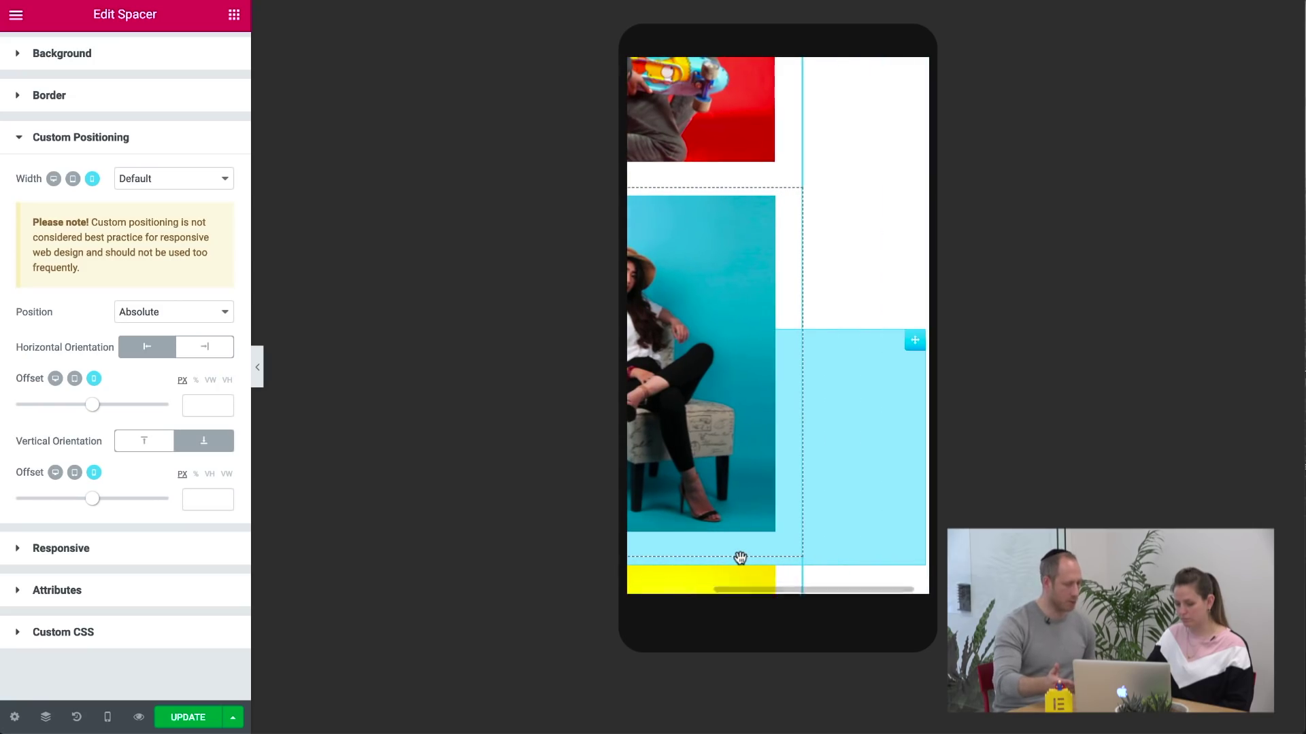
pyautogui.hscroll(-2, 740, 558)
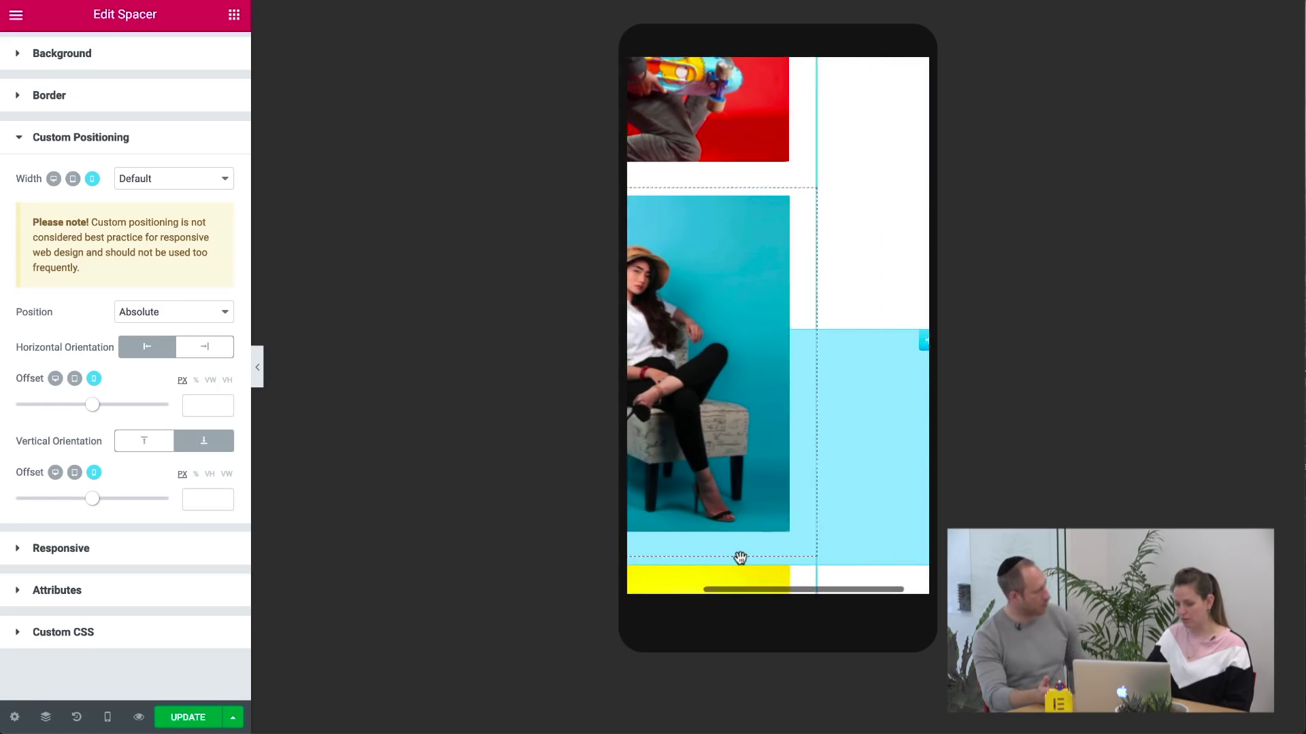
pyautogui.hscroll(2, 740, 558)
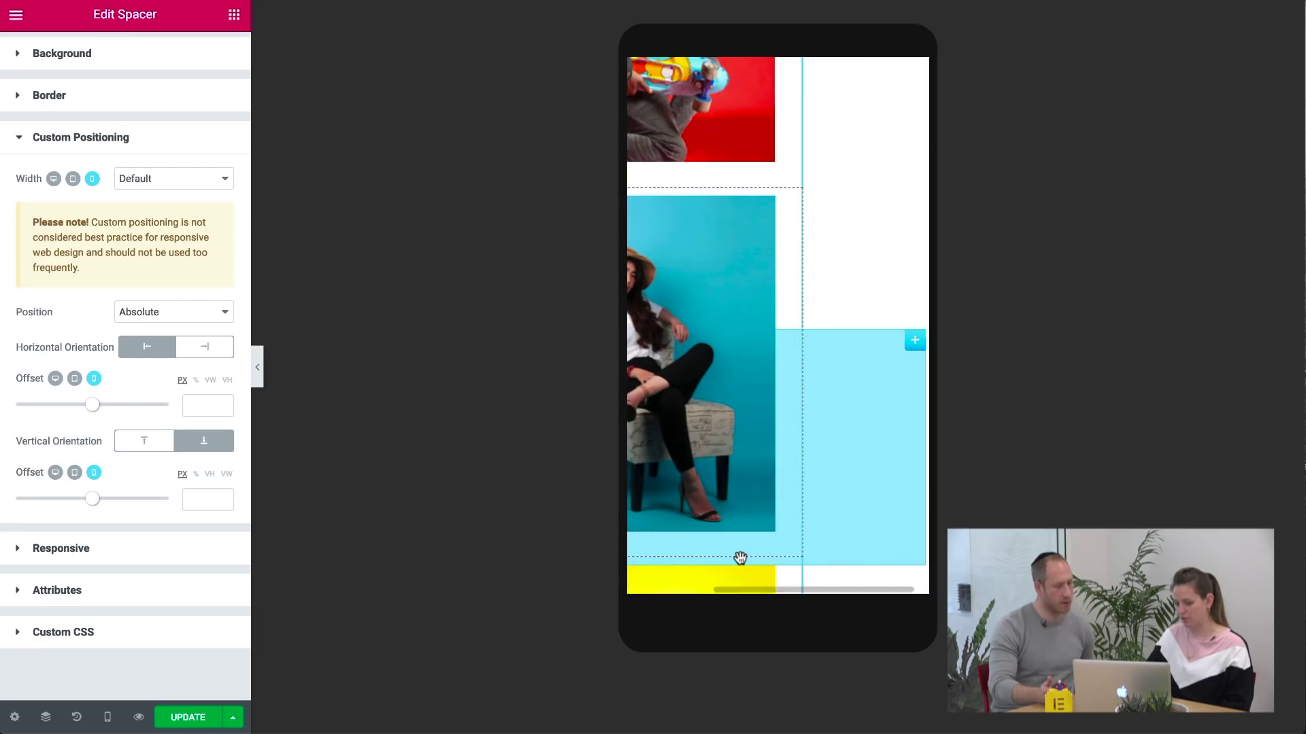
pyautogui.hscroll(-1, 740, 559)
pyautogui.hscroll(-2, 740, 558)
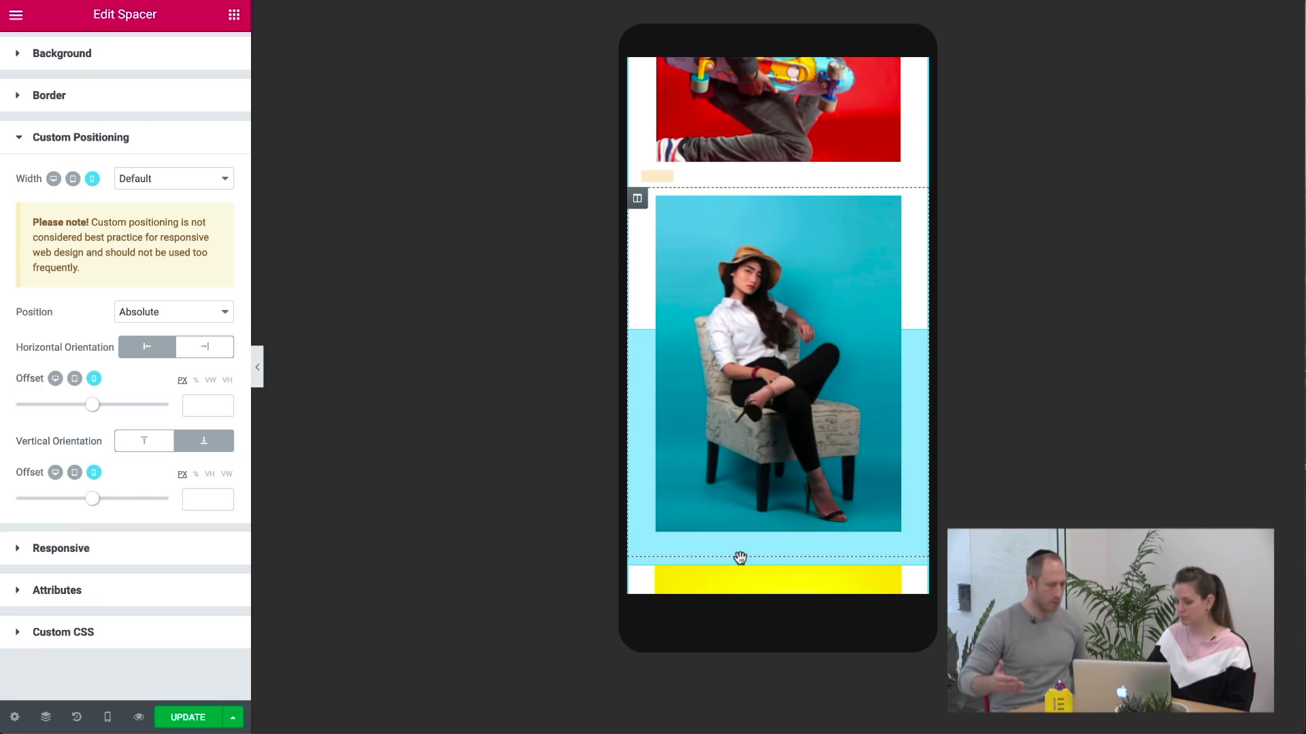
pyautogui.hscroll(3, 740, 558)
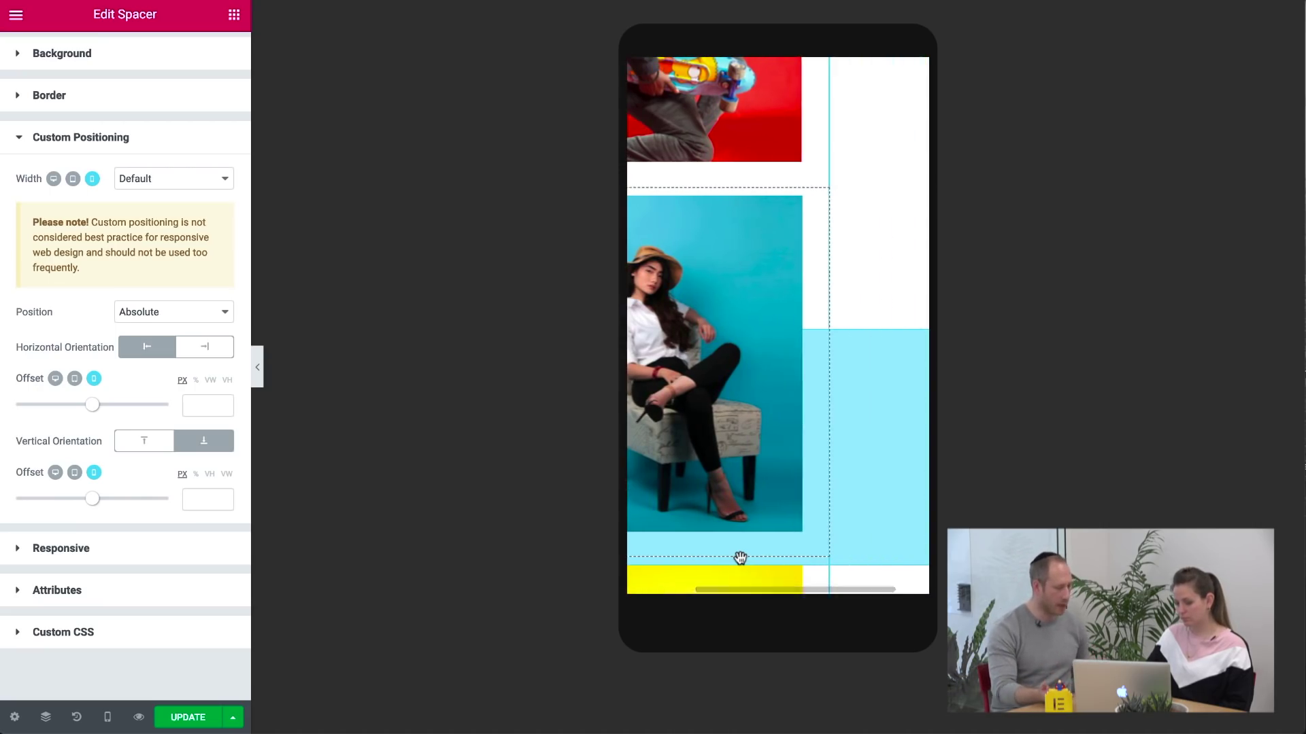
pyautogui.hscroll(-2, 740, 559)
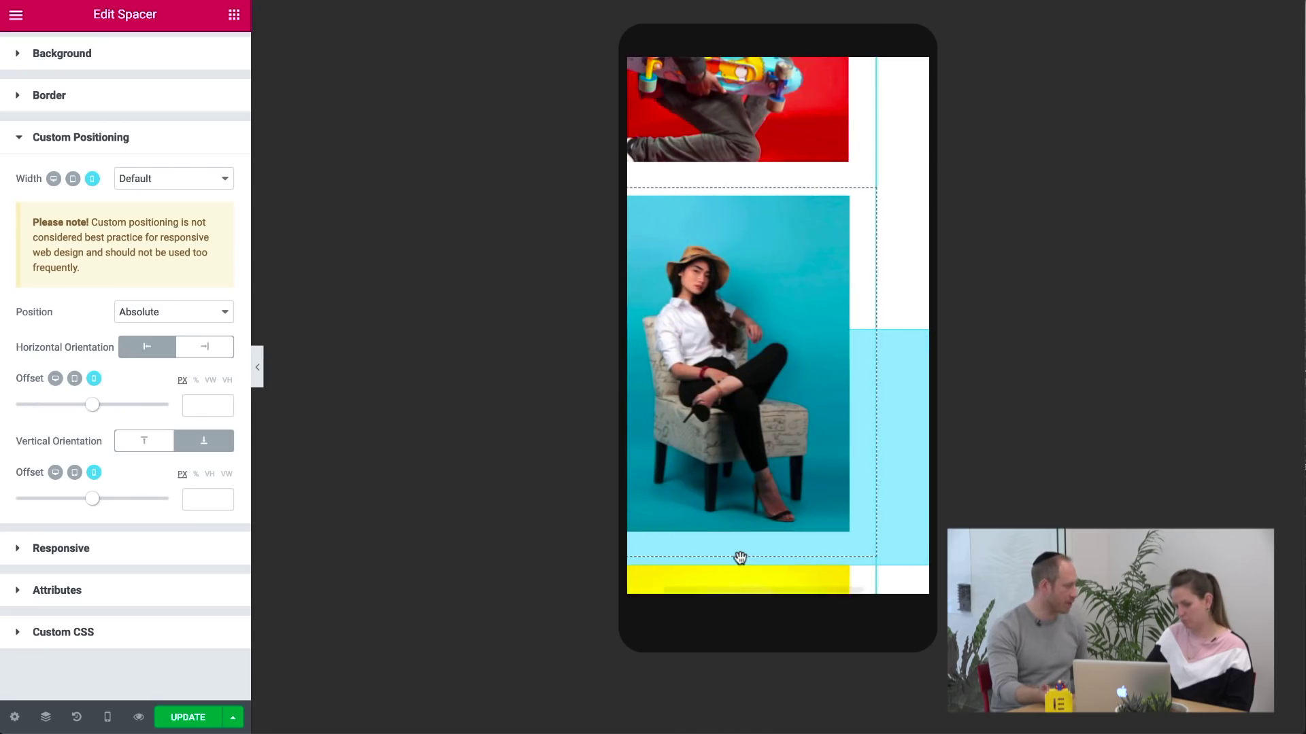
pyautogui.hscroll(-1, 863, 455)
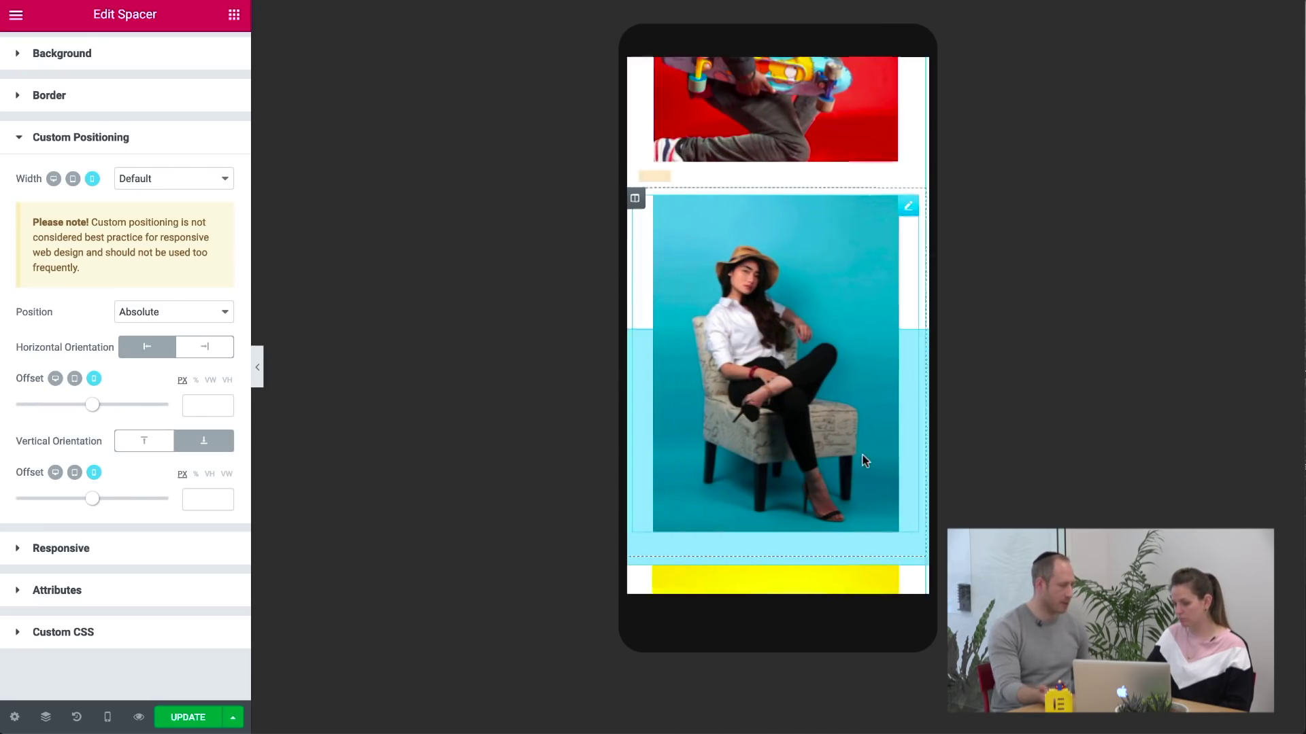
pyautogui.hscroll(3, 807, 456)
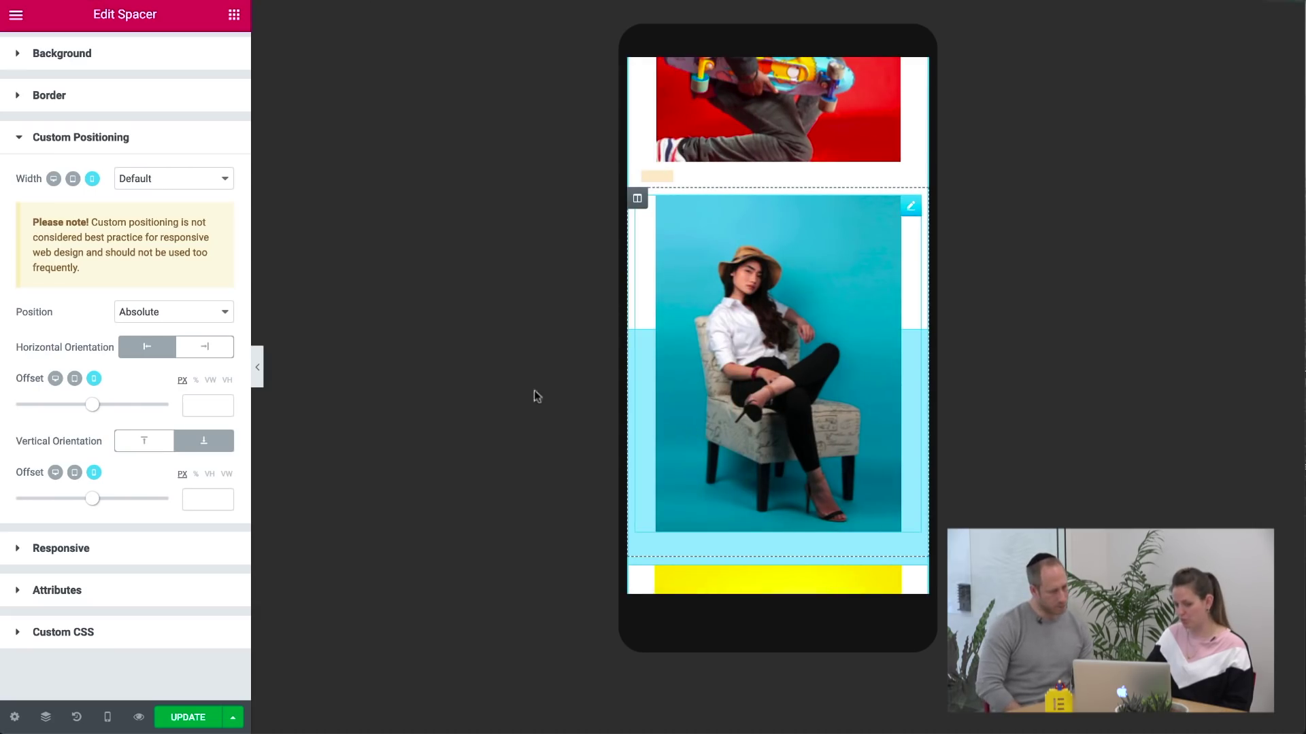
# Step: Try a custom mobile width of about 544 px for the spacer and reset its width to Default
pyautogui.click(188, 188)
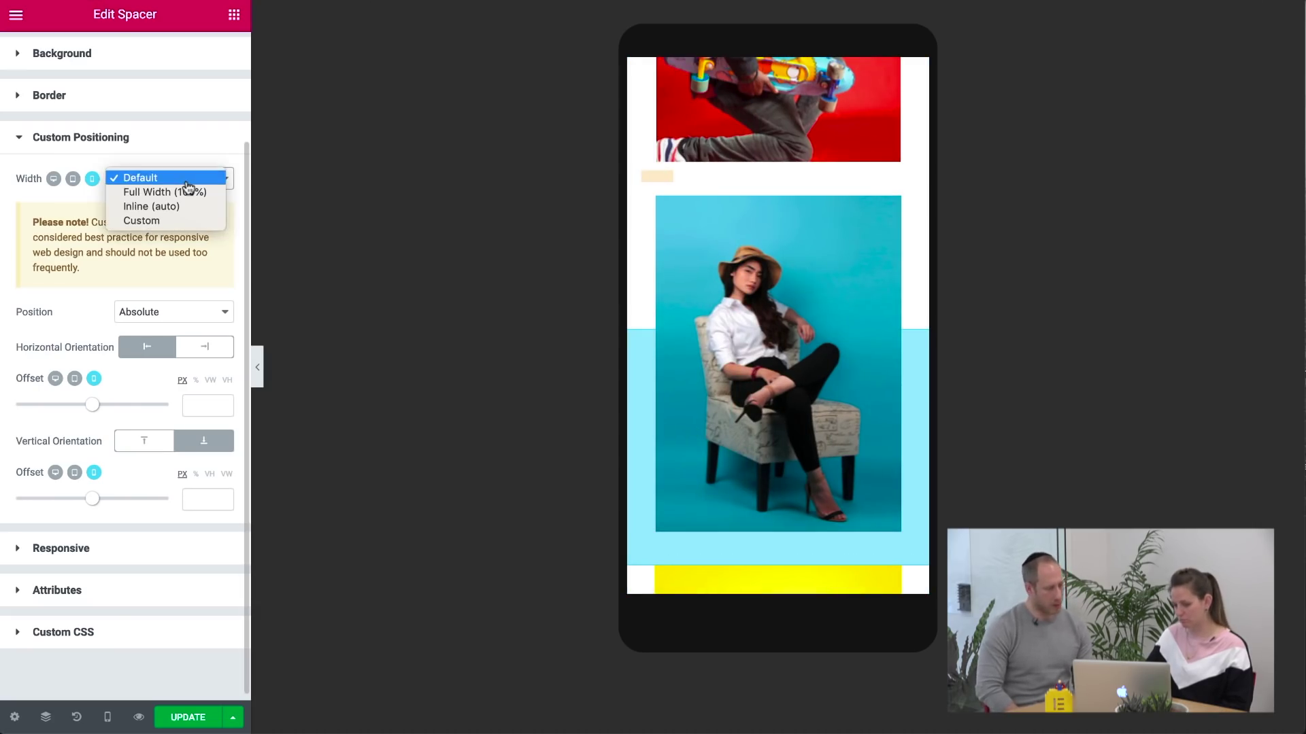
pyautogui.click(181, 228)
pyautogui.moveTo(18, 291); pyautogui.dragTo(99, 293)
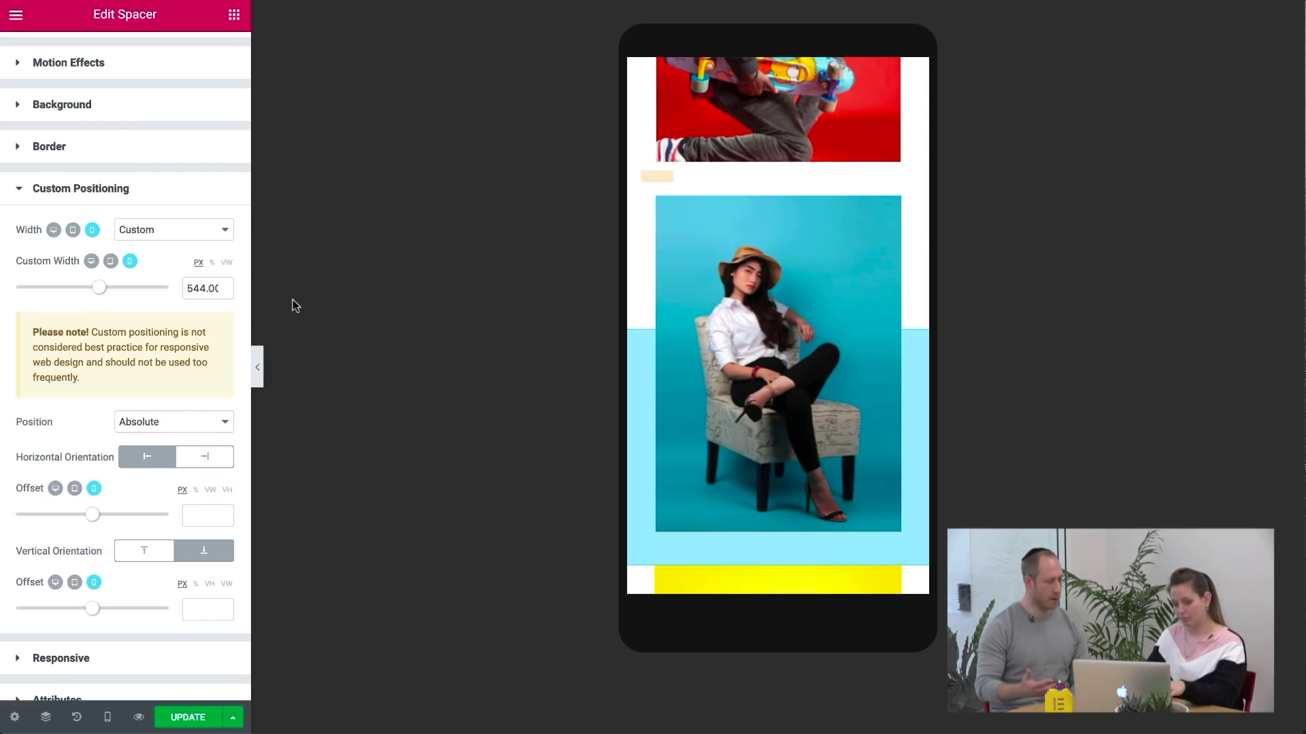
pyautogui.hotkey('ctrl', 'a')
pyautogui.press('BackSpace')
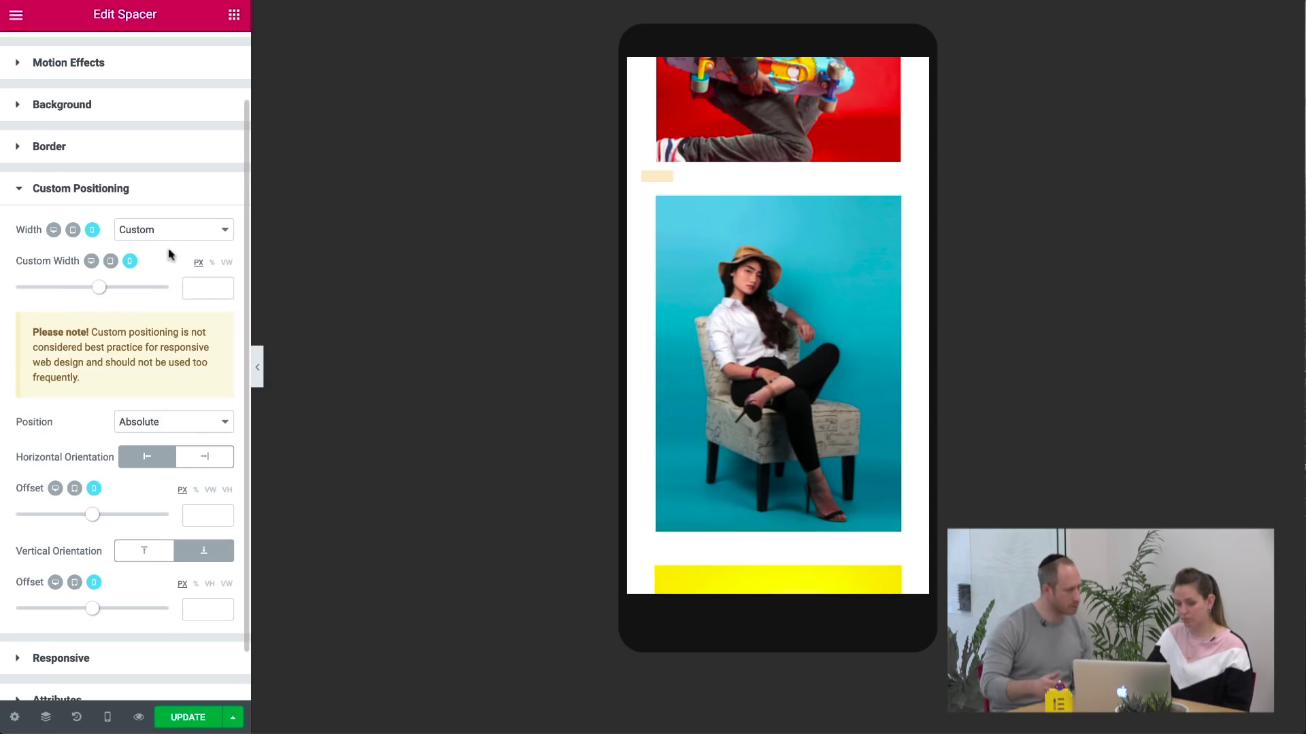
pyautogui.click(149, 234)
pyautogui.click(145, 182)
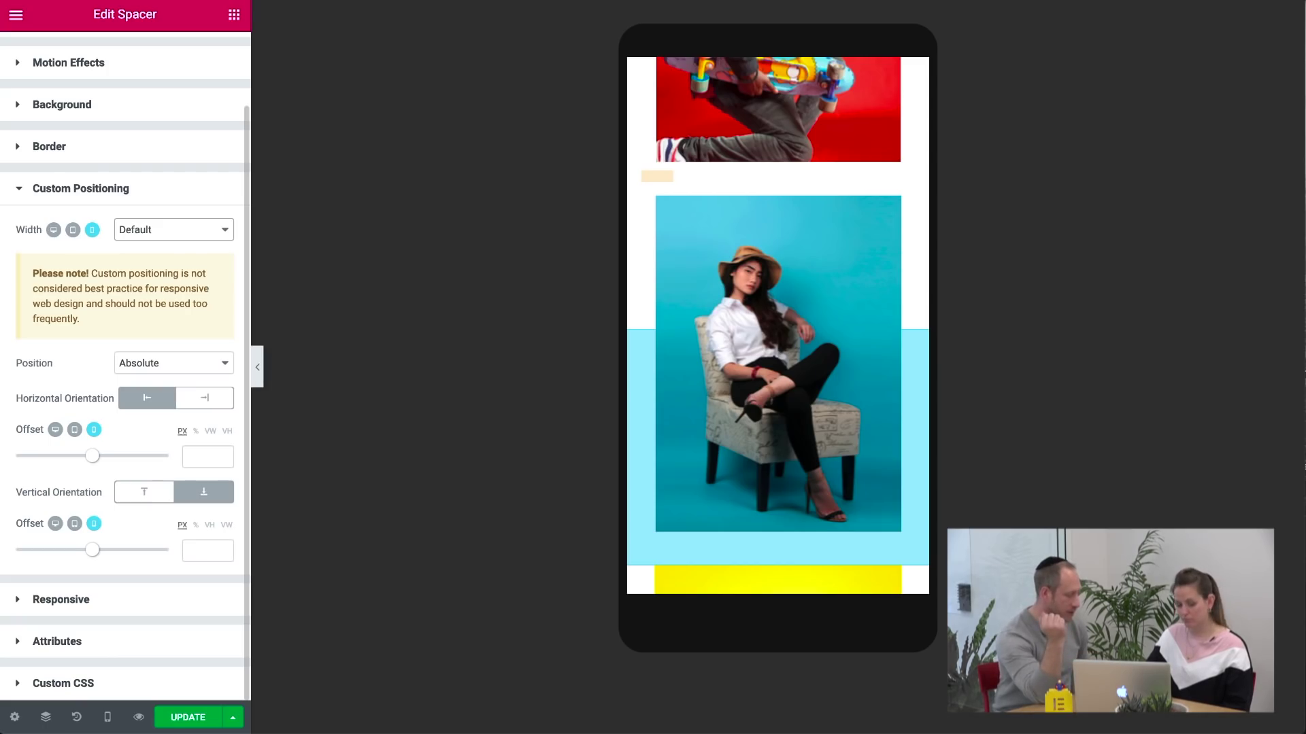
# Step: Return to the desktop view and set the Overflow of the three-image section to Hidden
pyautogui.click(108, 717)
pyautogui.click(109, 618)
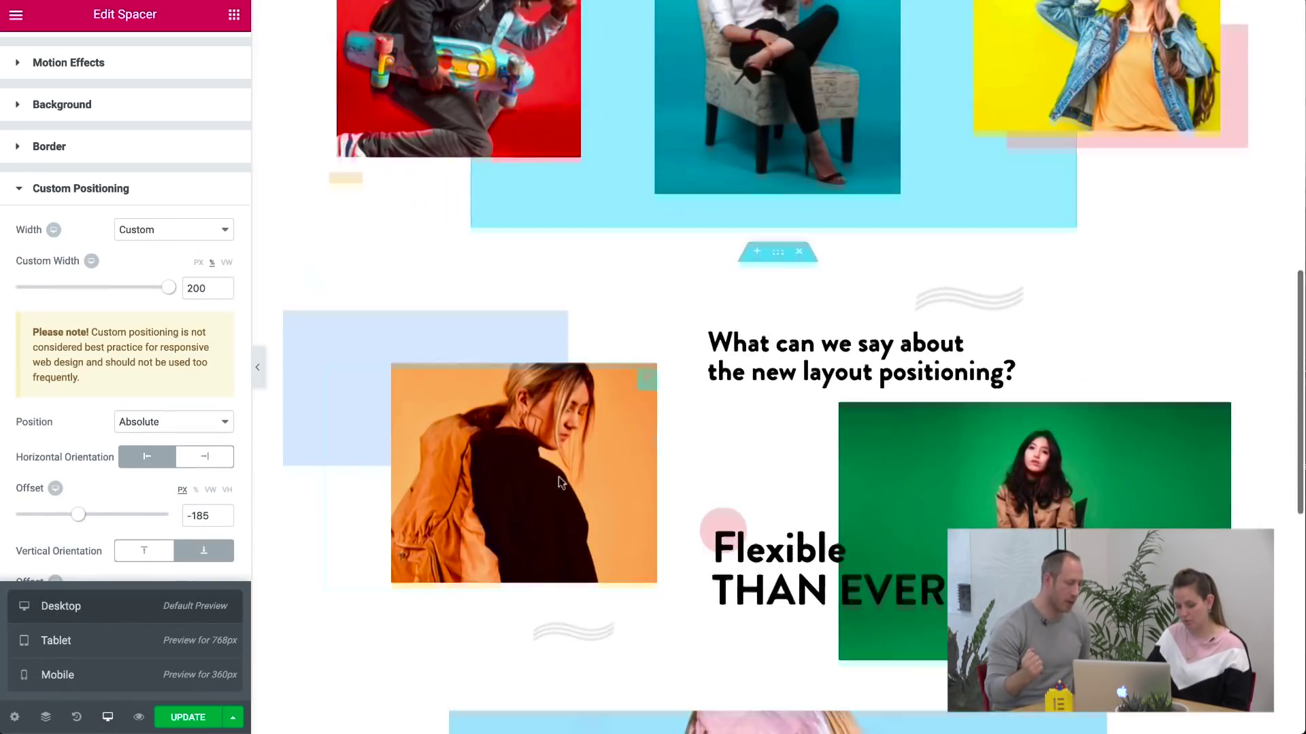
pyautogui.scroll(5, 557, 476)
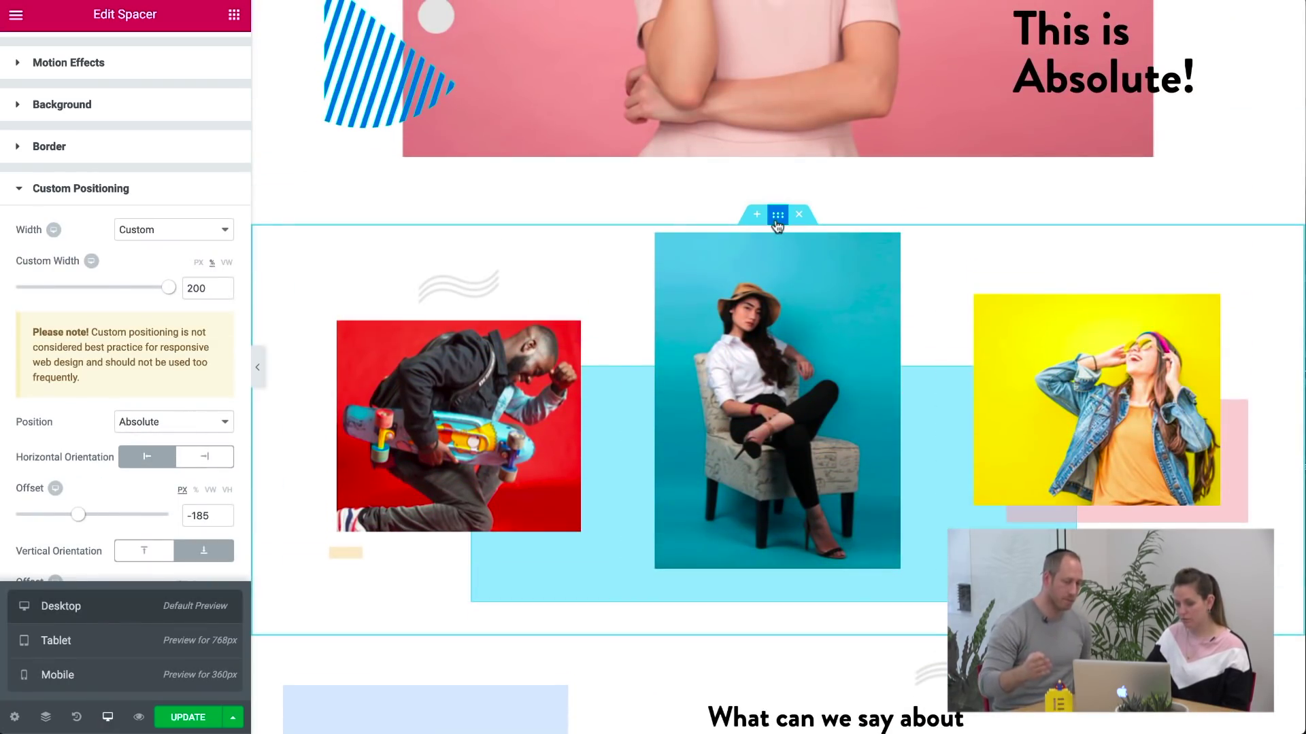
pyautogui.click(777, 215)
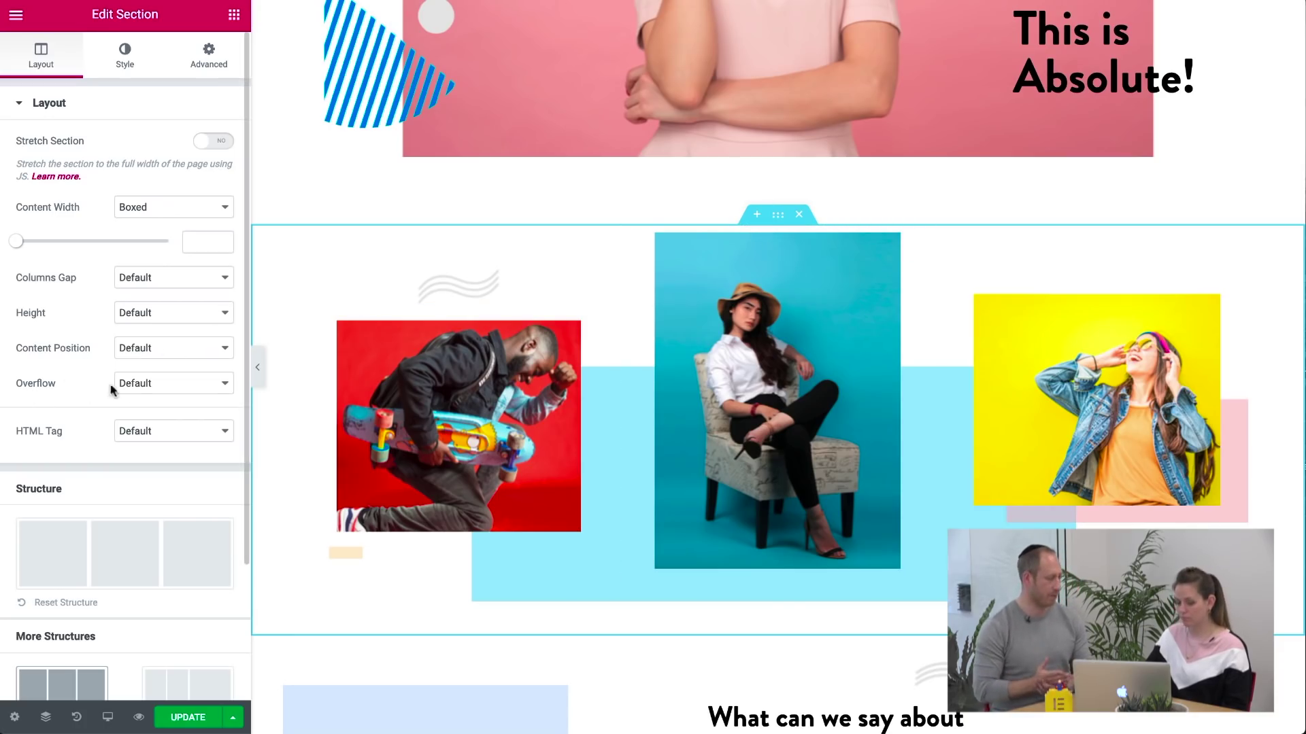
pyautogui.click(132, 390)
pyautogui.click(132, 394)
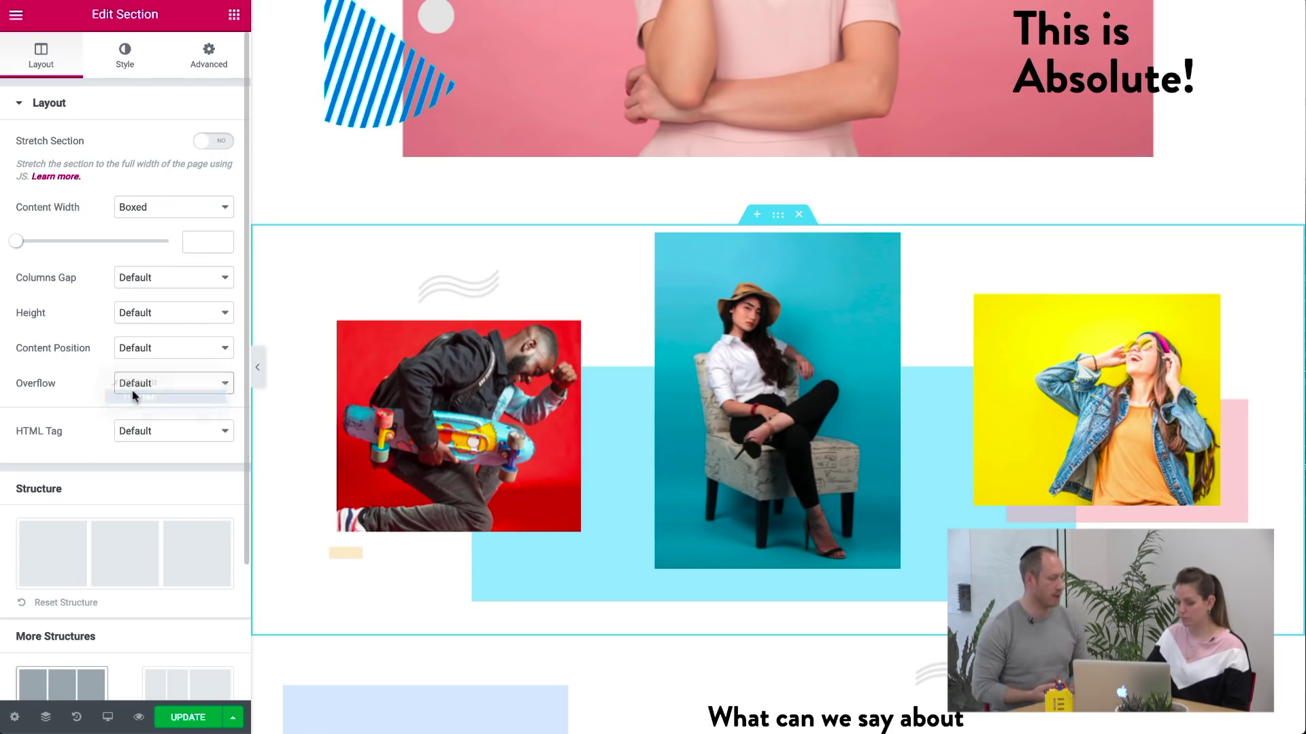
# Step: Check in the mobile preview whether the three-image section and the page still extend sideways beyond the screen
pyautogui.click(108, 717)
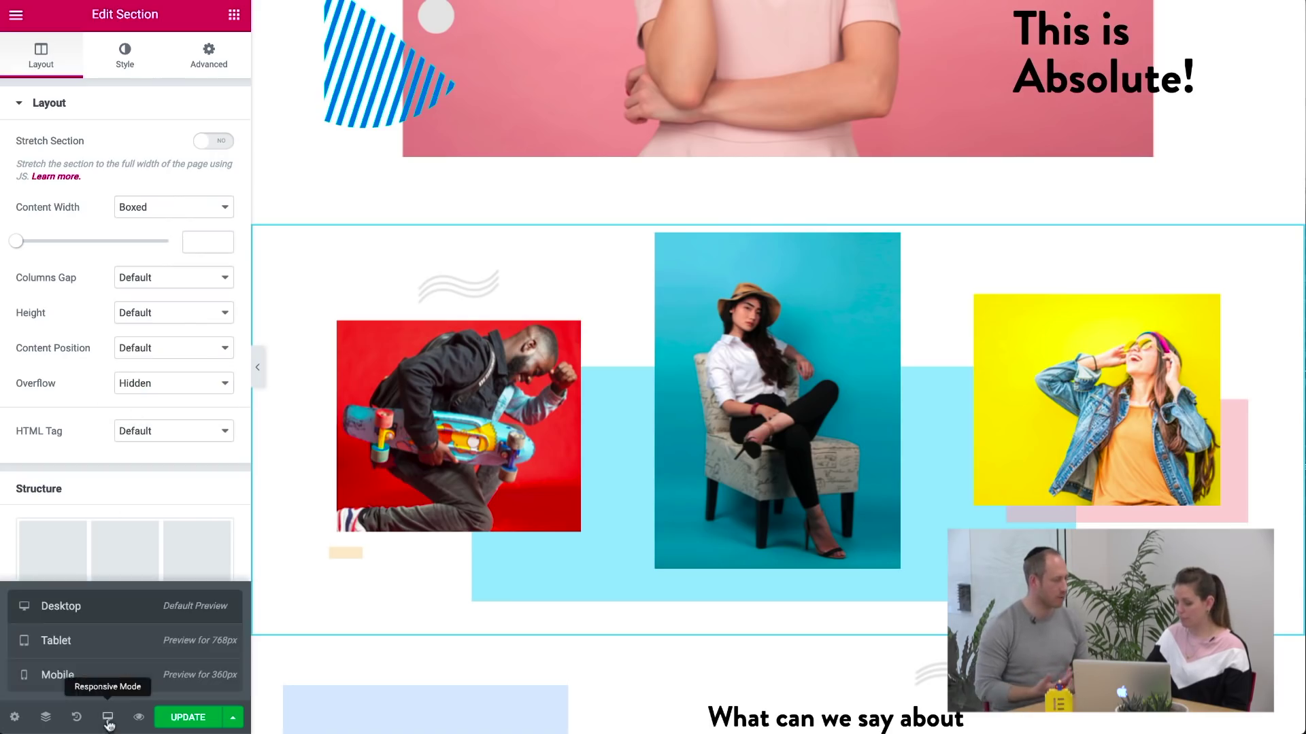
pyautogui.click(117, 678)
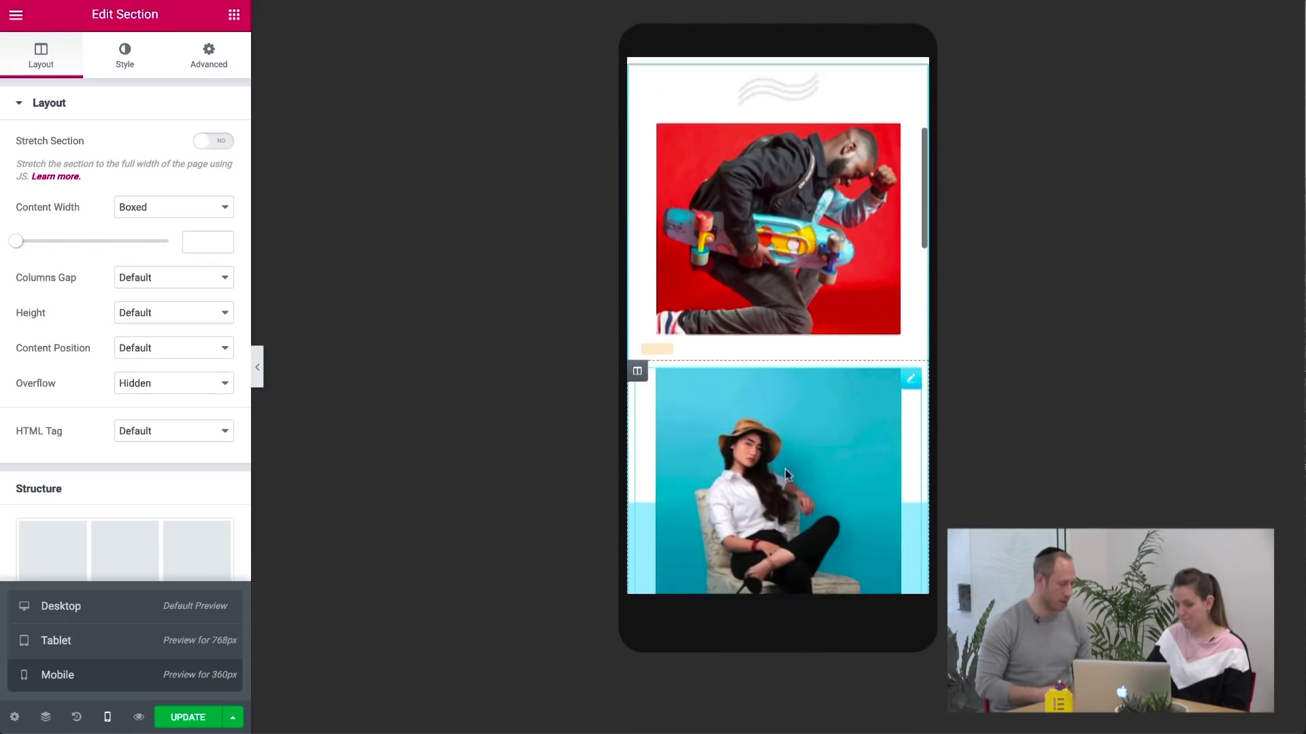
pyautogui.scroll(-7, 806, 504)
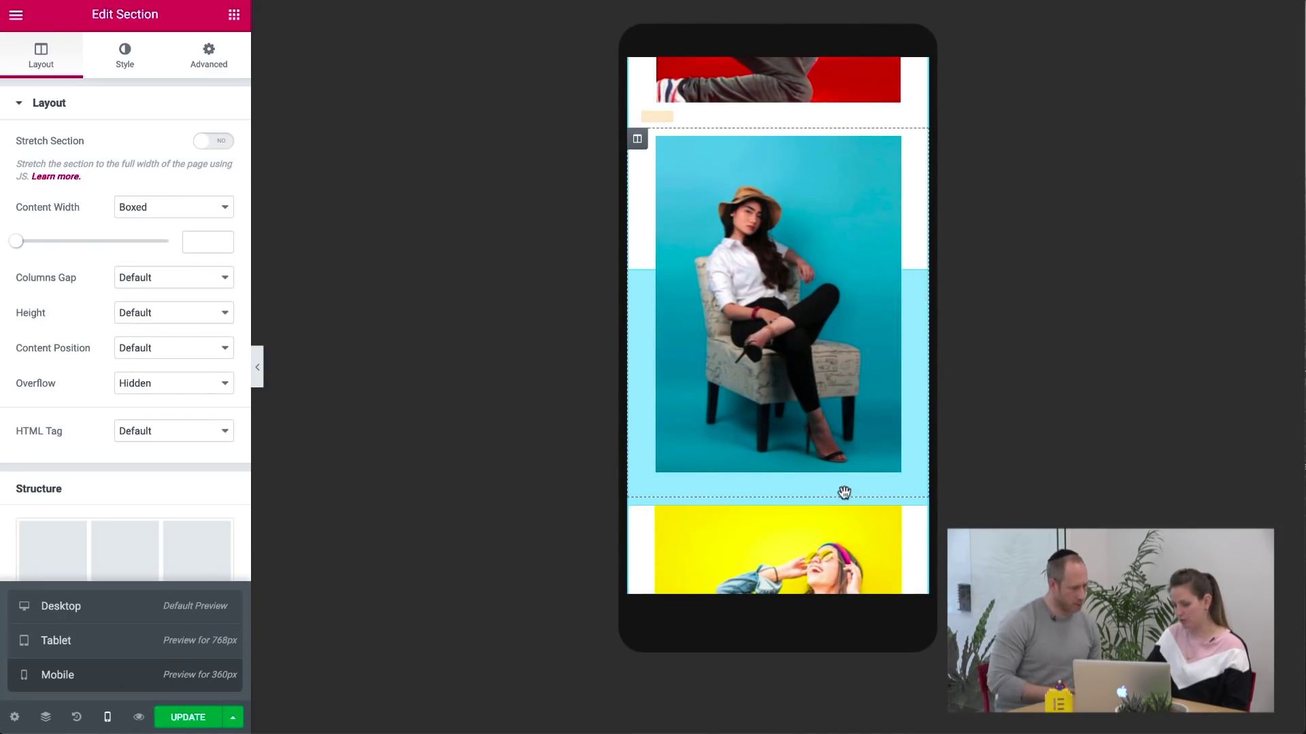
pyautogui.hscroll(3, 845, 492)
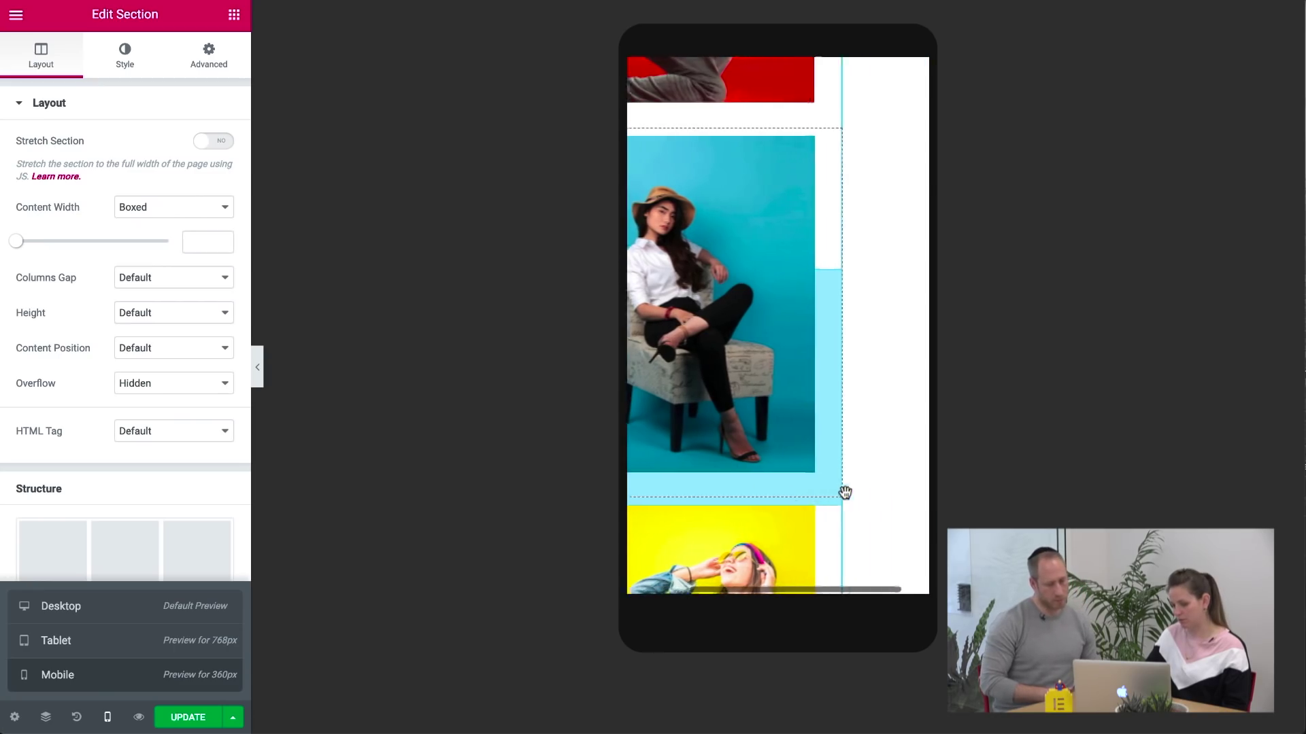
pyautogui.hscroll(-3, 844, 492)
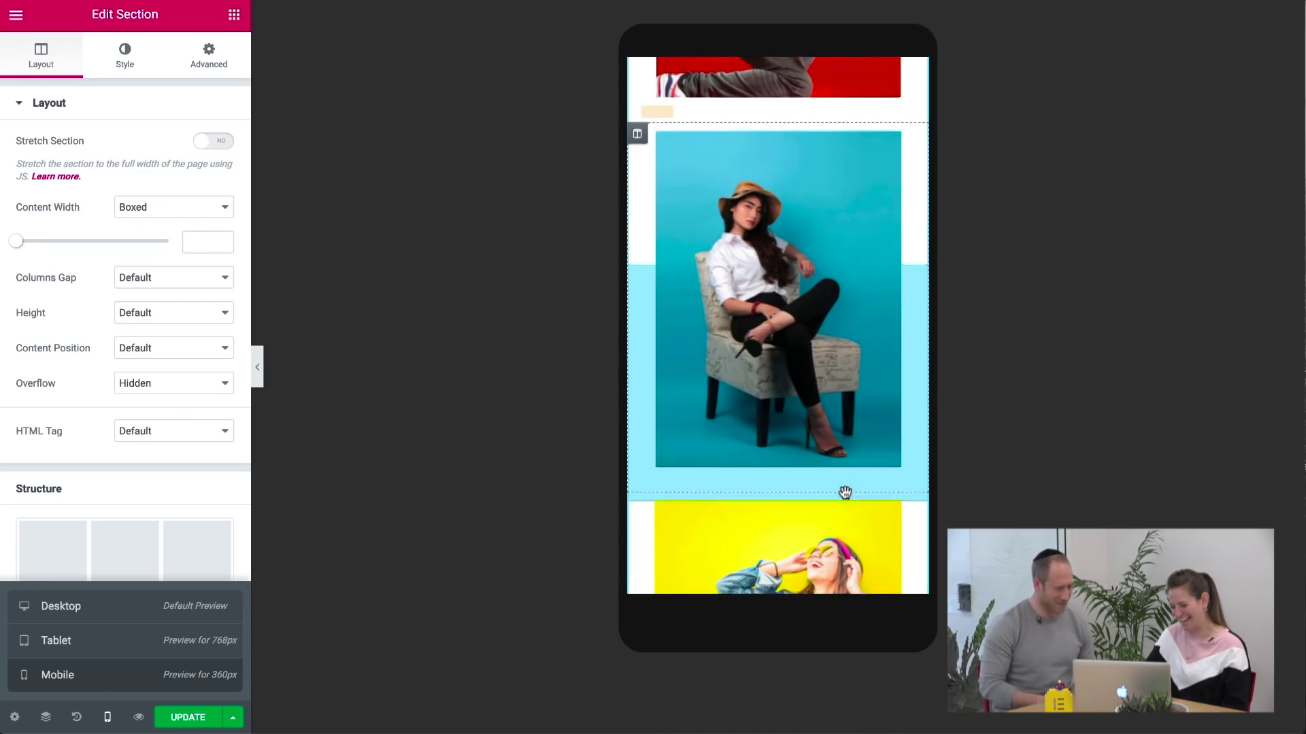
pyautogui.scroll(-3, 845, 492)
# Step: Reduce the mobile font size of the "This is Absolute!" heading to about 18 px
pyautogui.scroll(5, 846, 496)
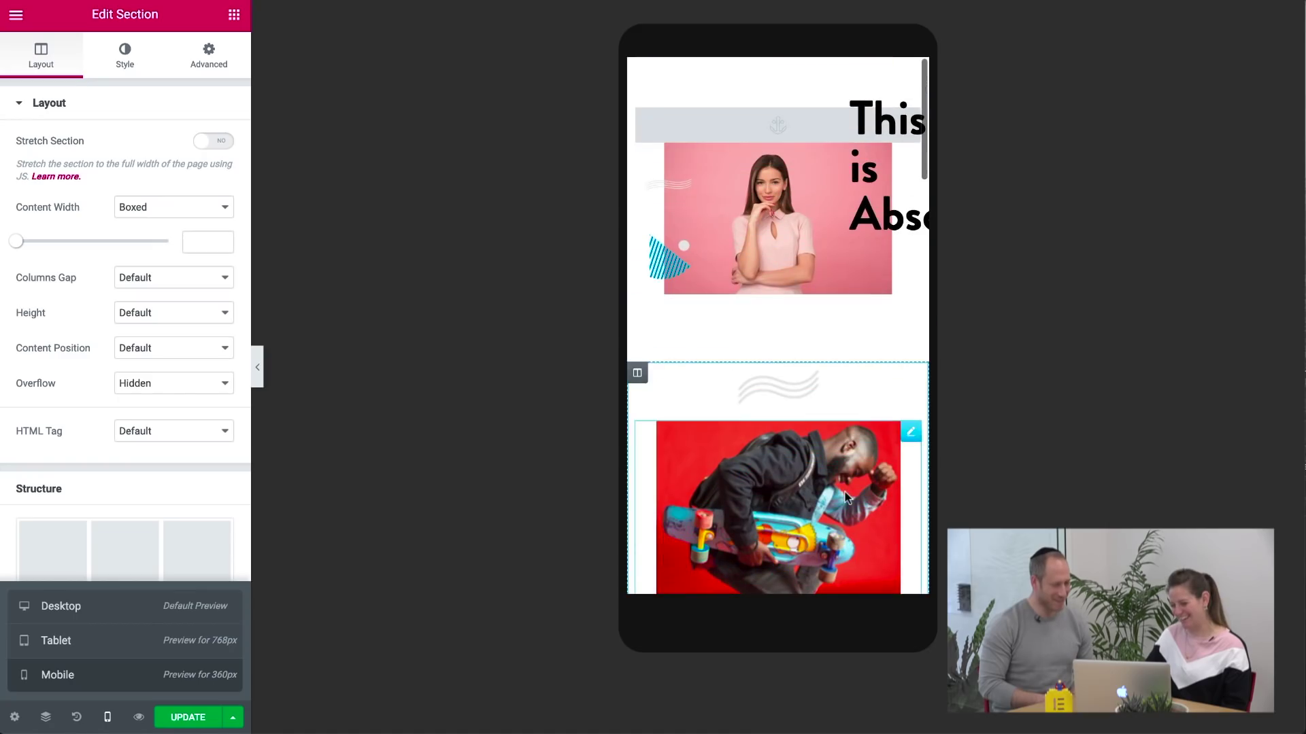
pyautogui.click(884, 143)
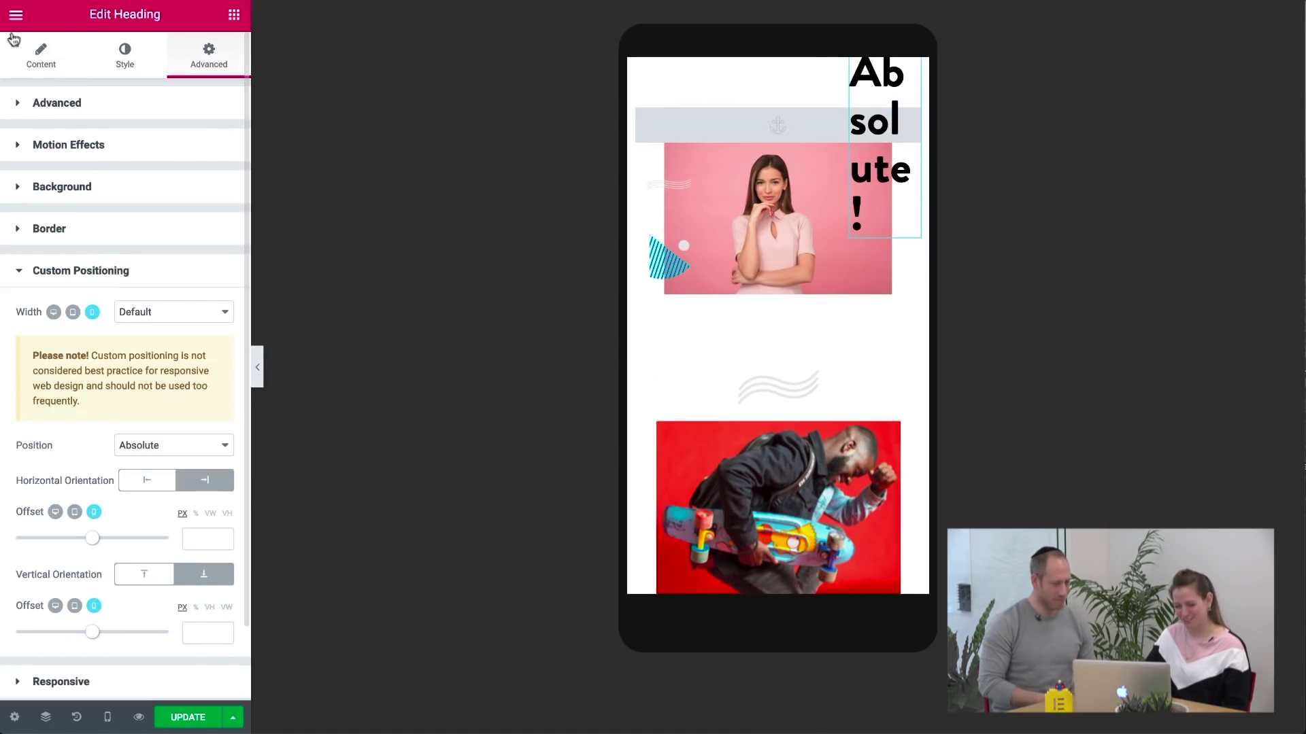
pyautogui.click(42, 51)
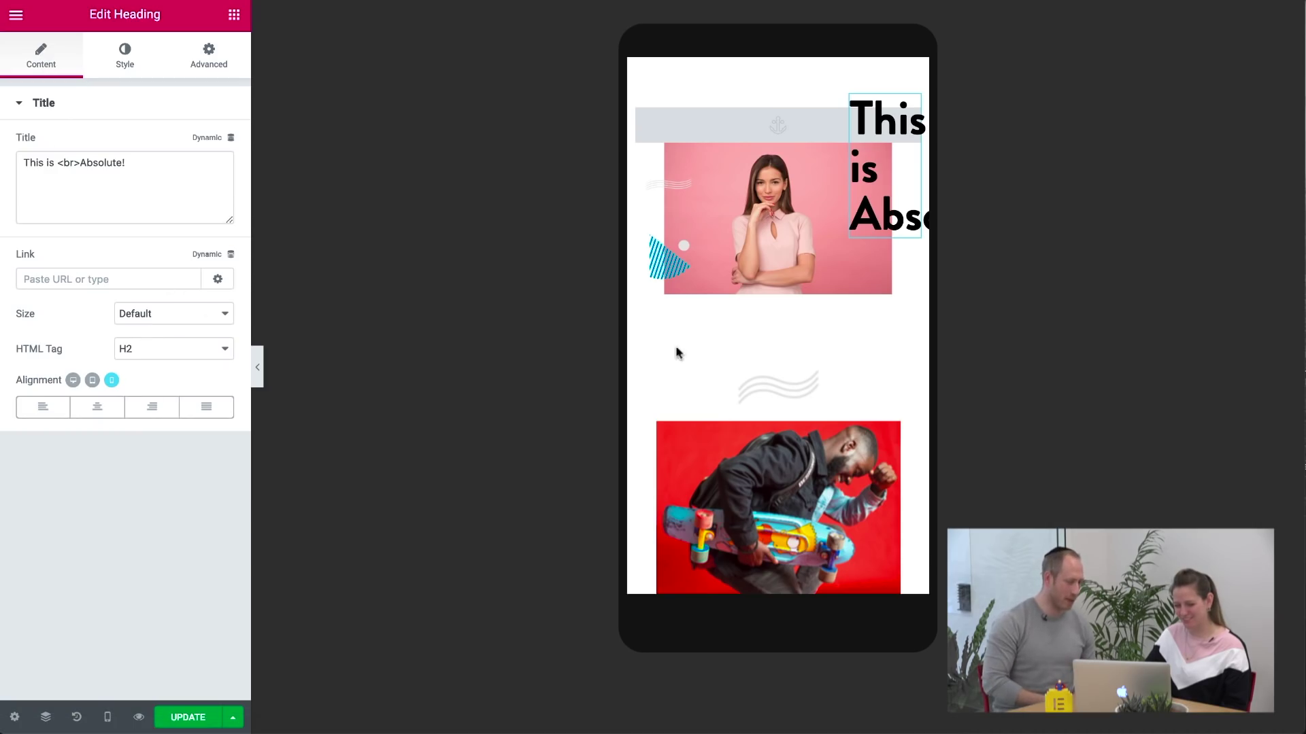
pyautogui.click(151, 71)
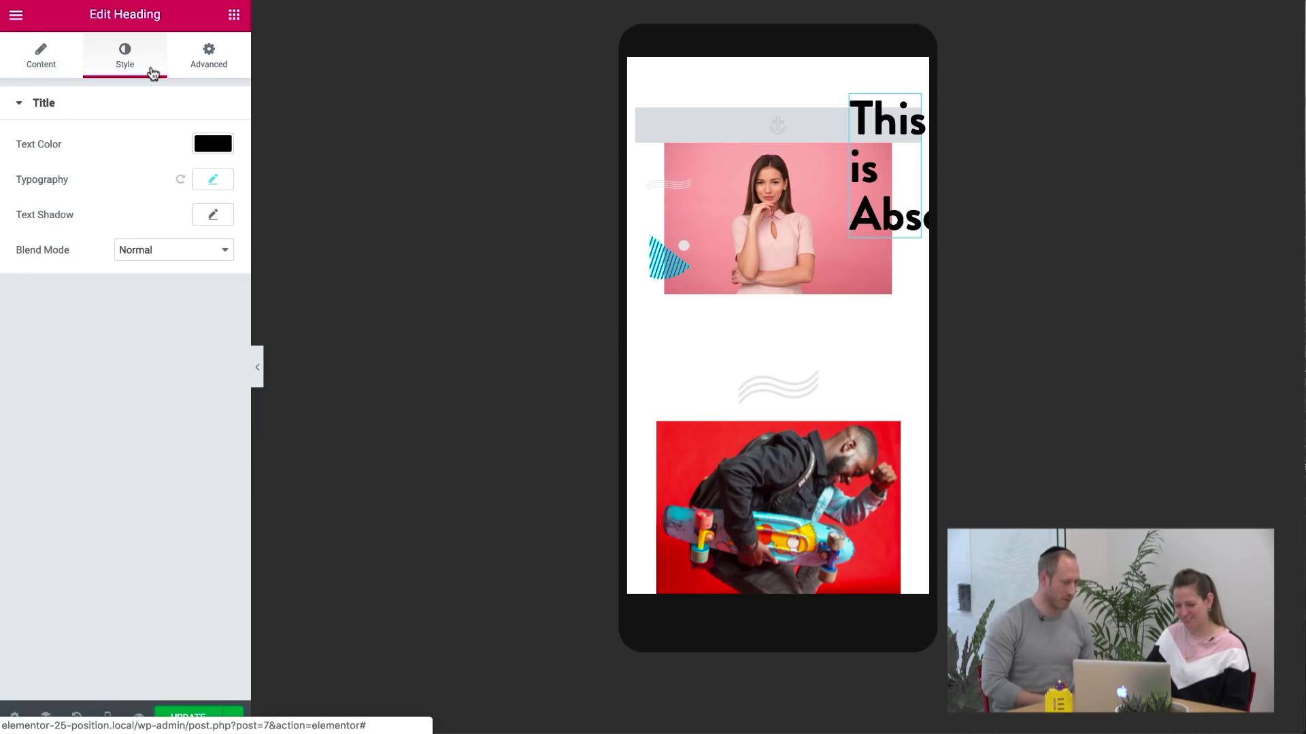
pyautogui.click(213, 179)
pyautogui.moveTo(43, 289); pyautogui.dragTo(44, 287)
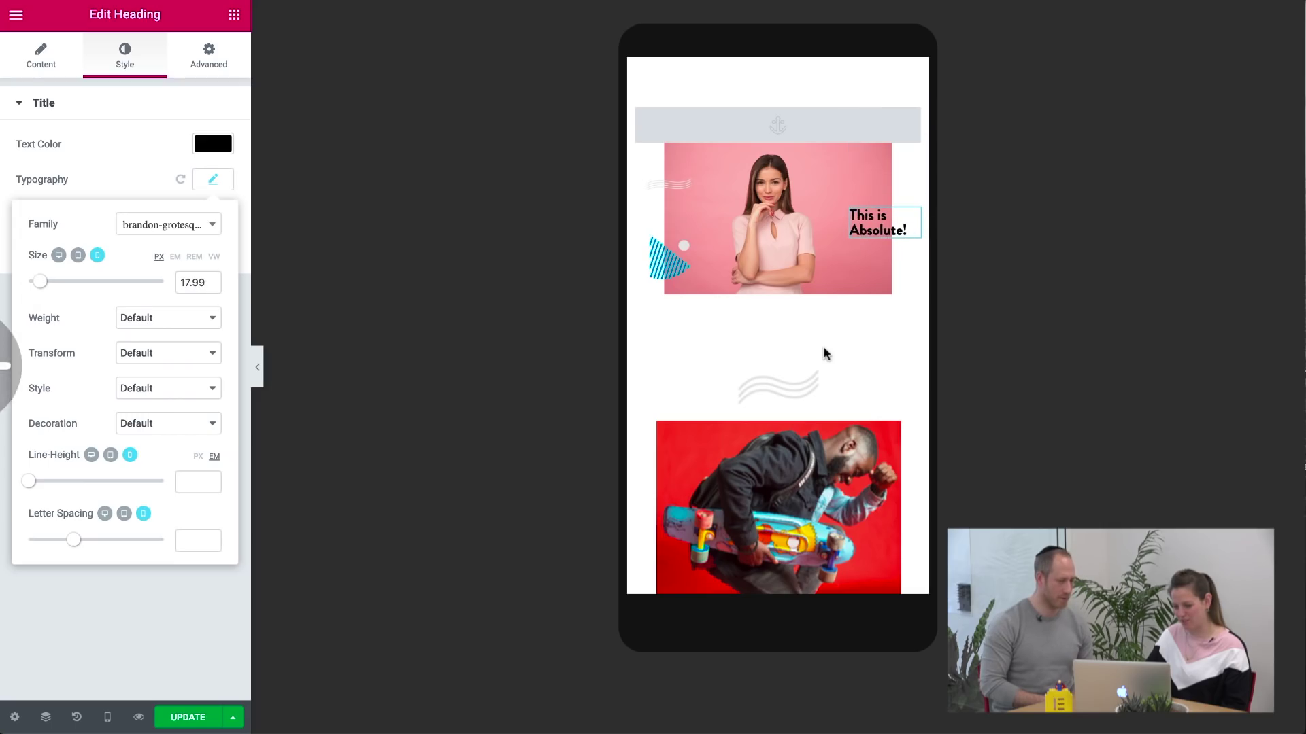
pyautogui.click(301, 225)
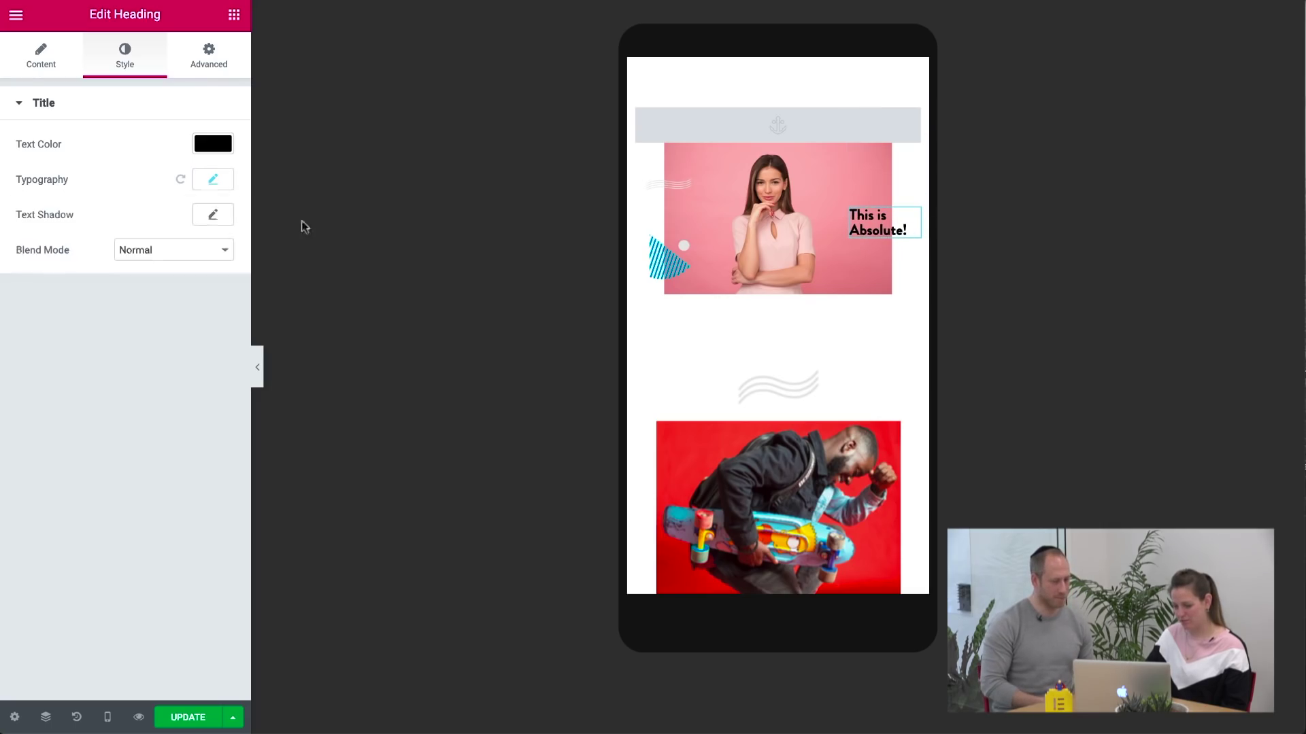
# Step: Review the image sections in the mobile preview, and return to the desktop view to look over the lower sections
pyautogui.scroll(-8, 740, 374)
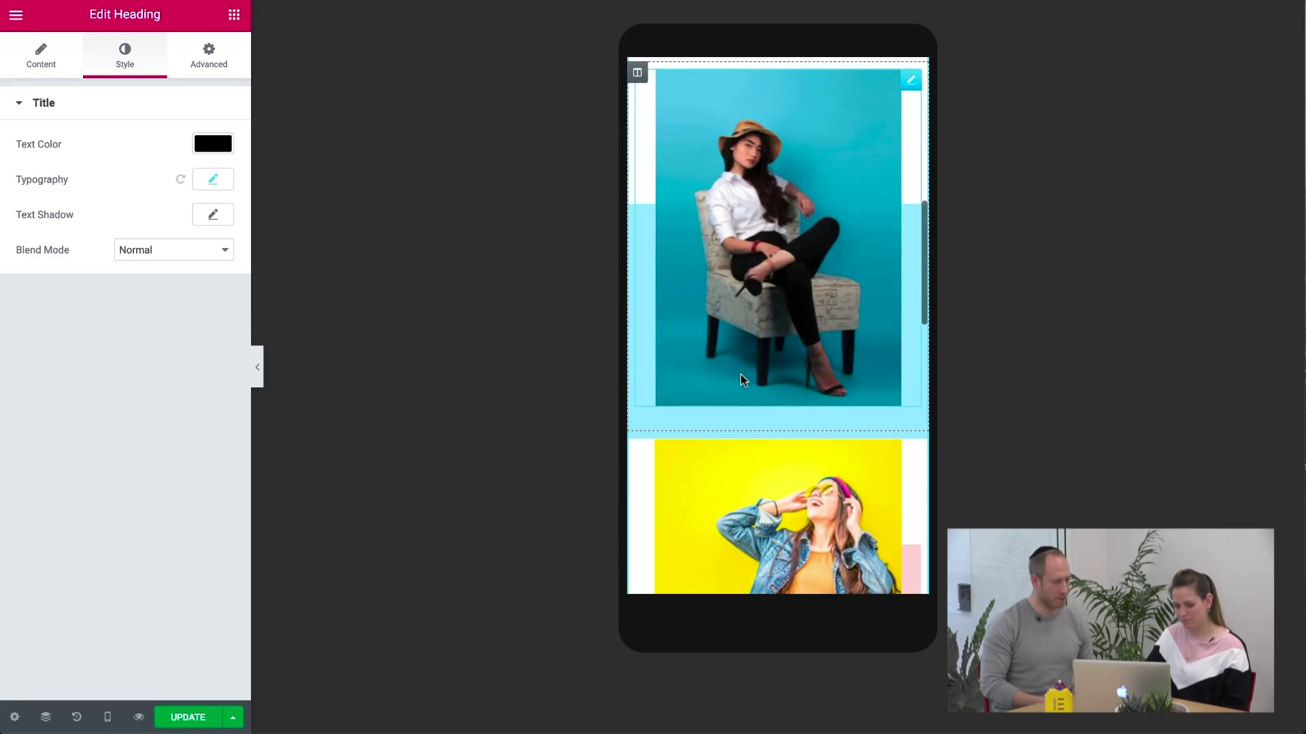
pyautogui.click(33, 59)
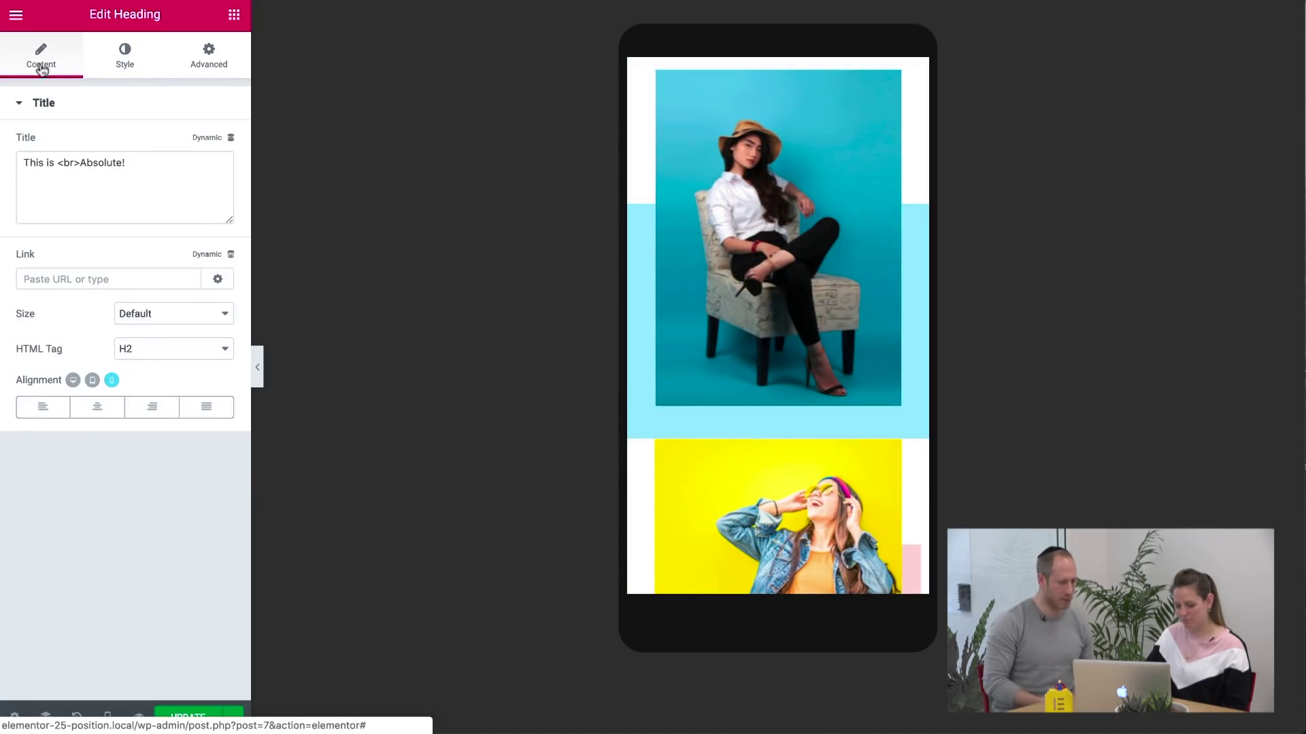
pyautogui.click(108, 717)
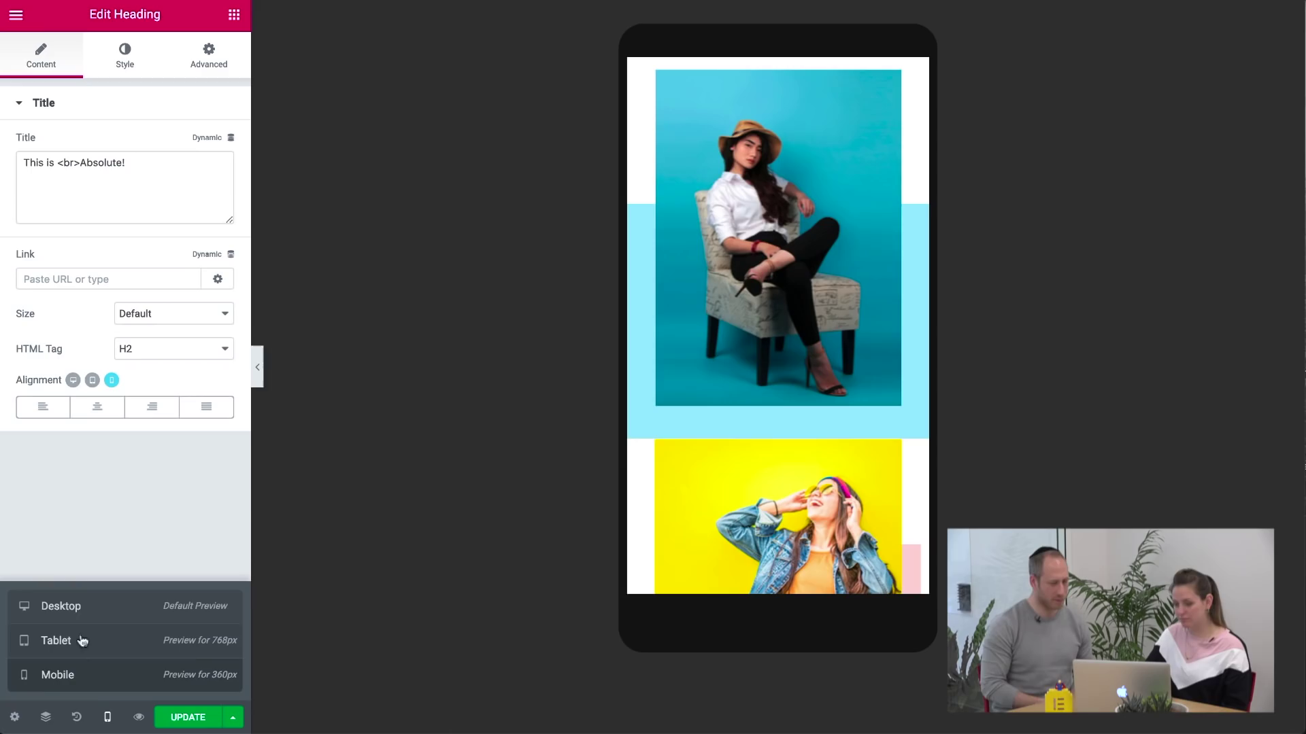
pyautogui.click(79, 614)
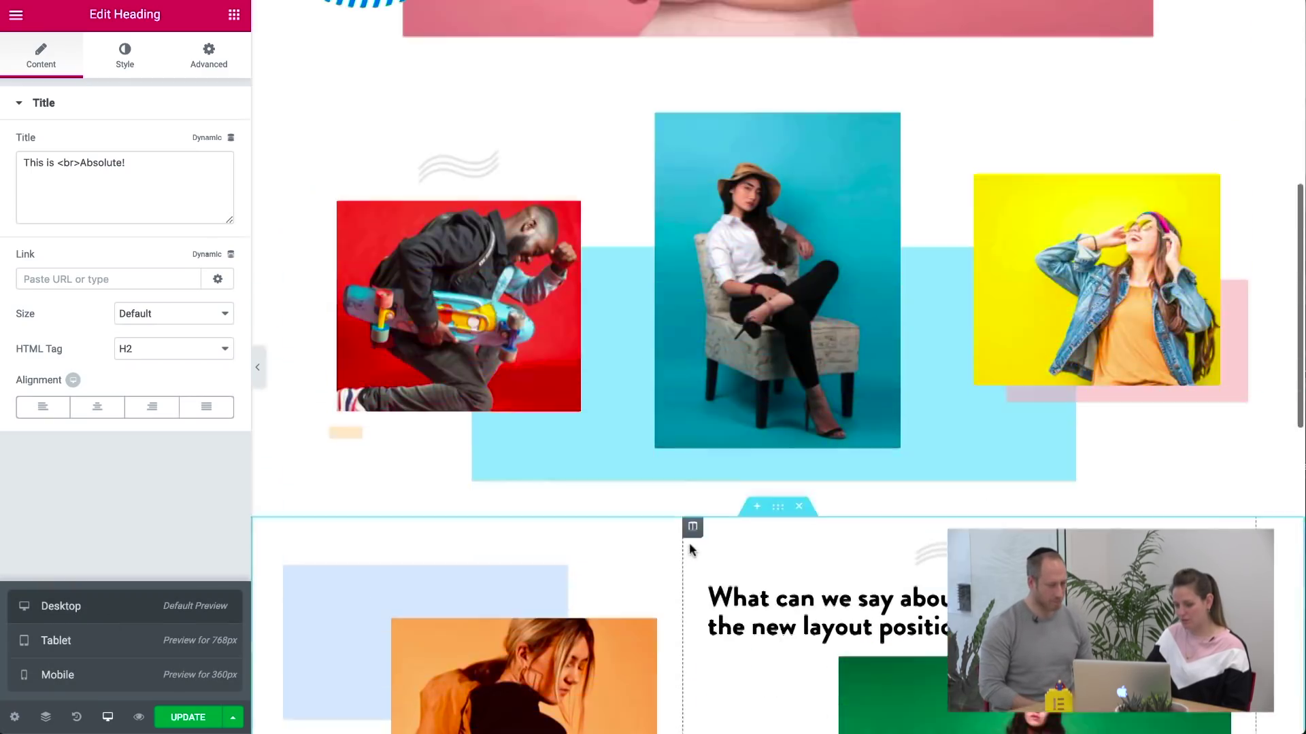
pyautogui.scroll(-5, 778, 554)
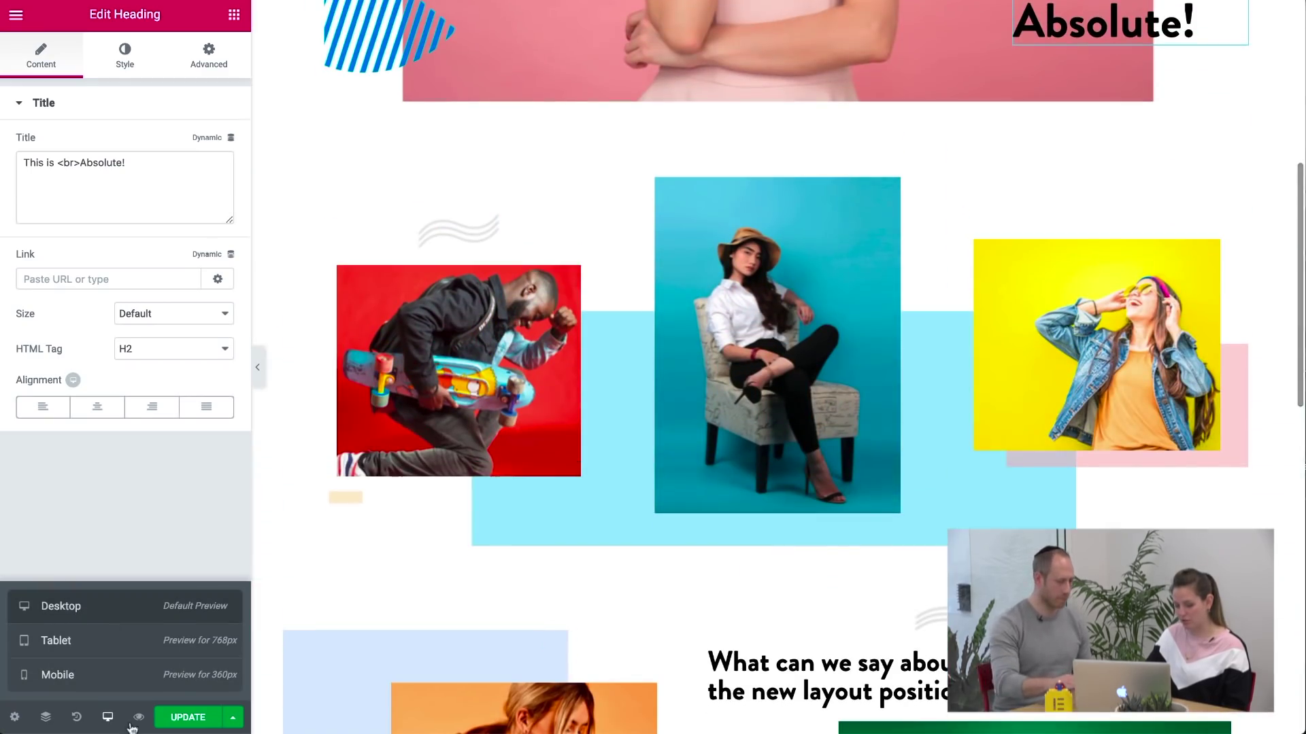
pyautogui.scroll(-10, 610, 624)
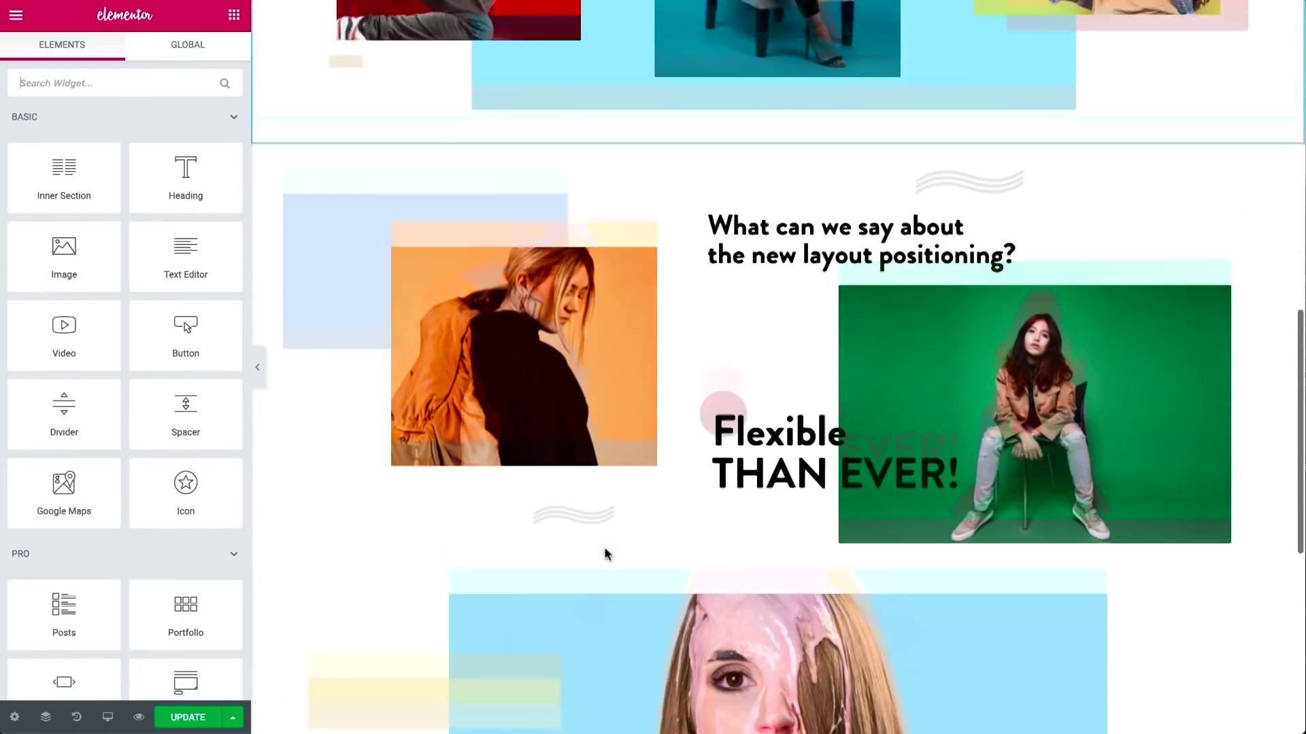